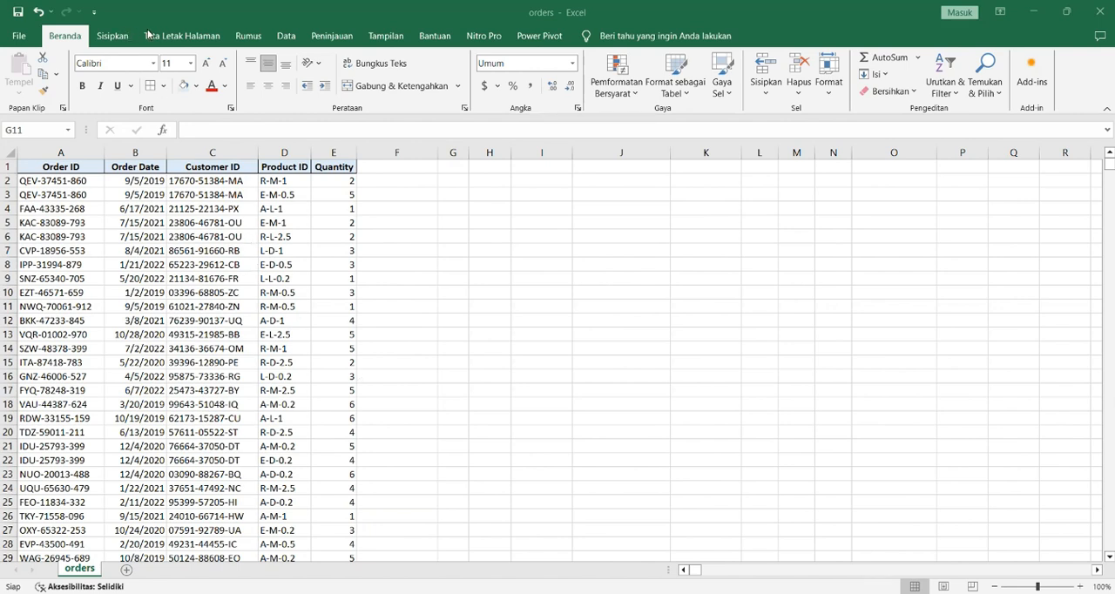
Step: Create a PivotTable from the orders range A1:E1001, placed on the existing sheet at cell G11
{"action": "left_click", "coordinate": [119, 38]}
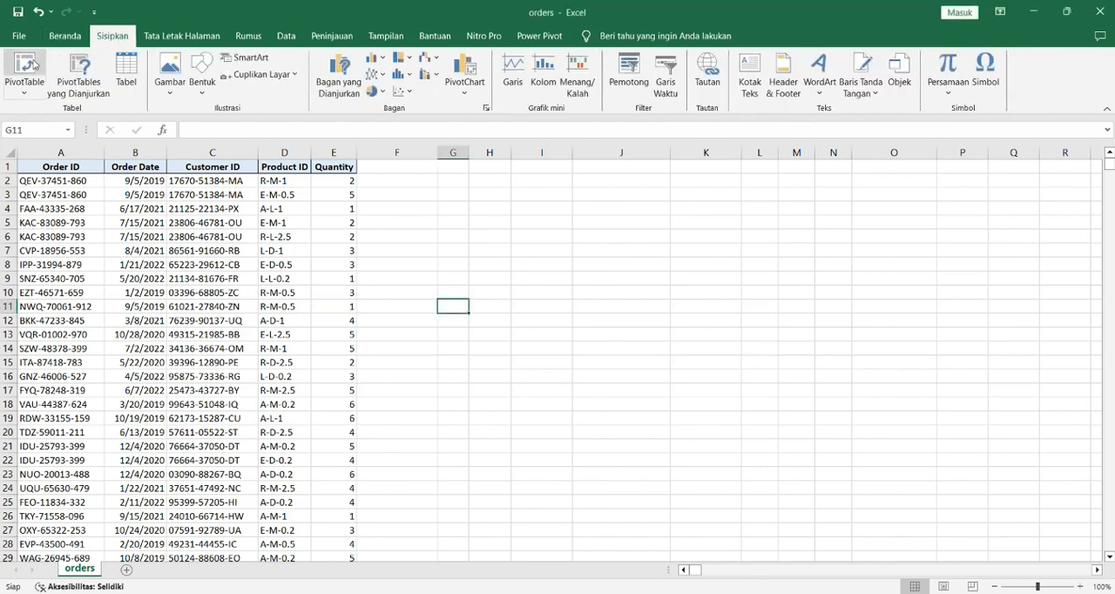
{"action": "left_click", "coordinate": [33, 66]}
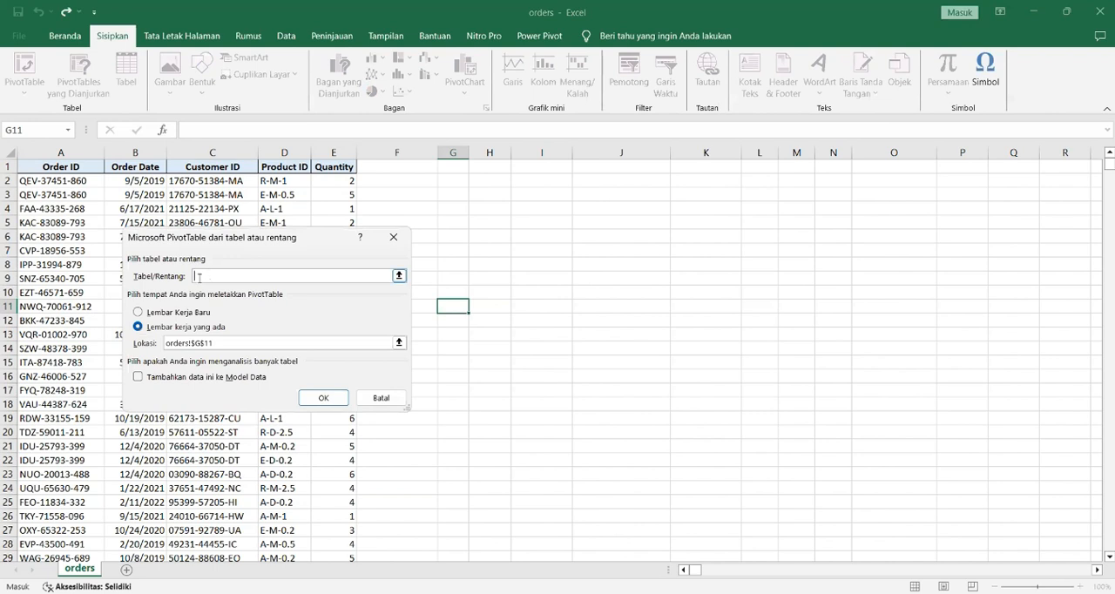
{"action": "left_click", "coordinate": [45, 165]}
{"action": "key", "text": "ctrl+shift+Right"}
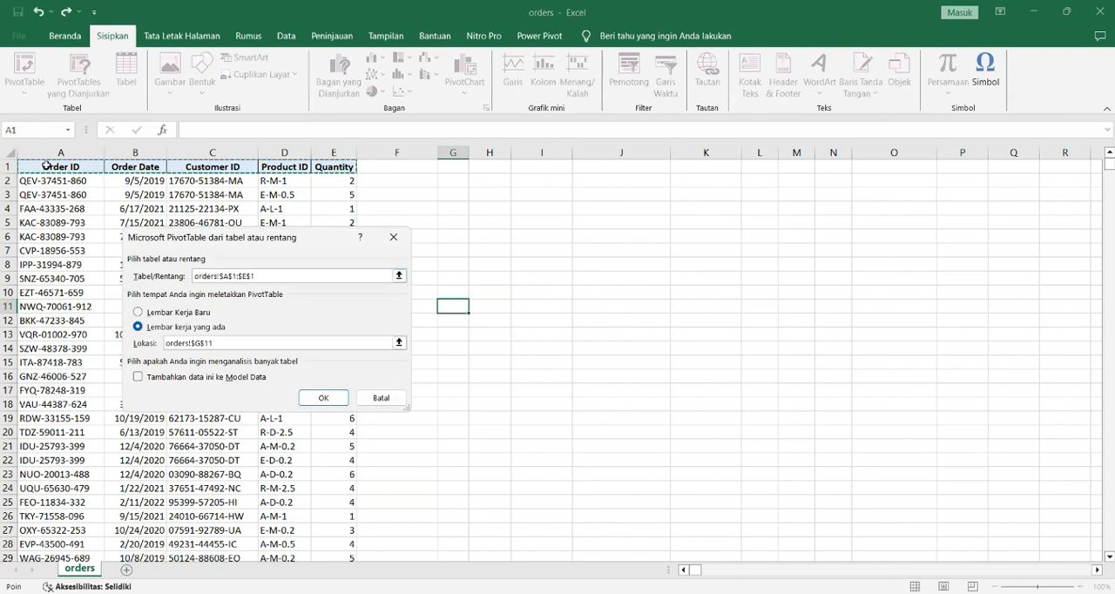
{"action": "key", "text": "ctrl+shift+Down"}
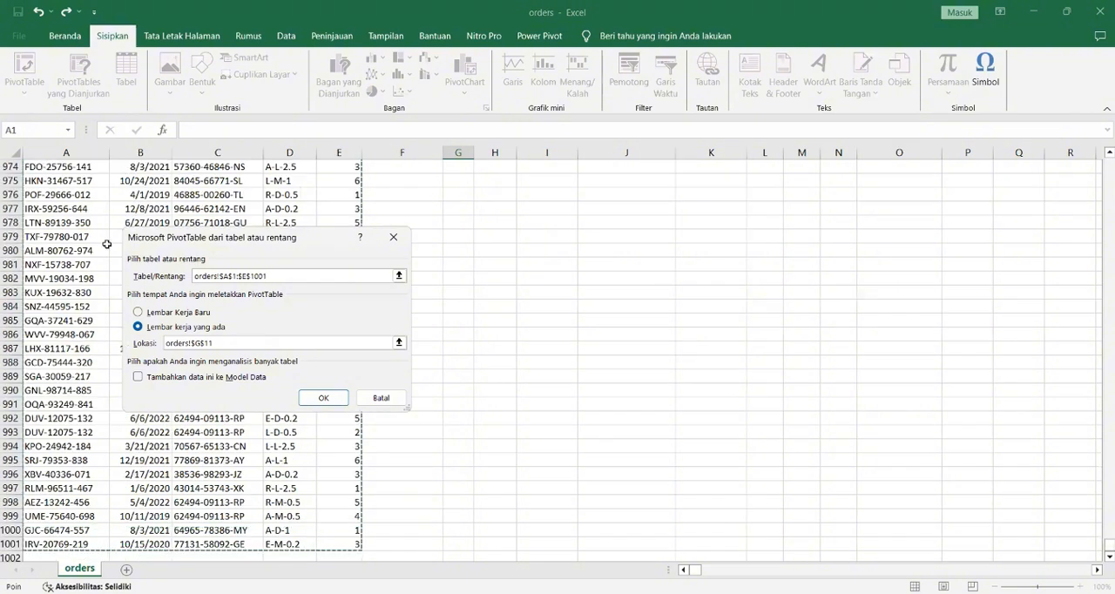
{"action": "left_click", "coordinate": [327, 399]}
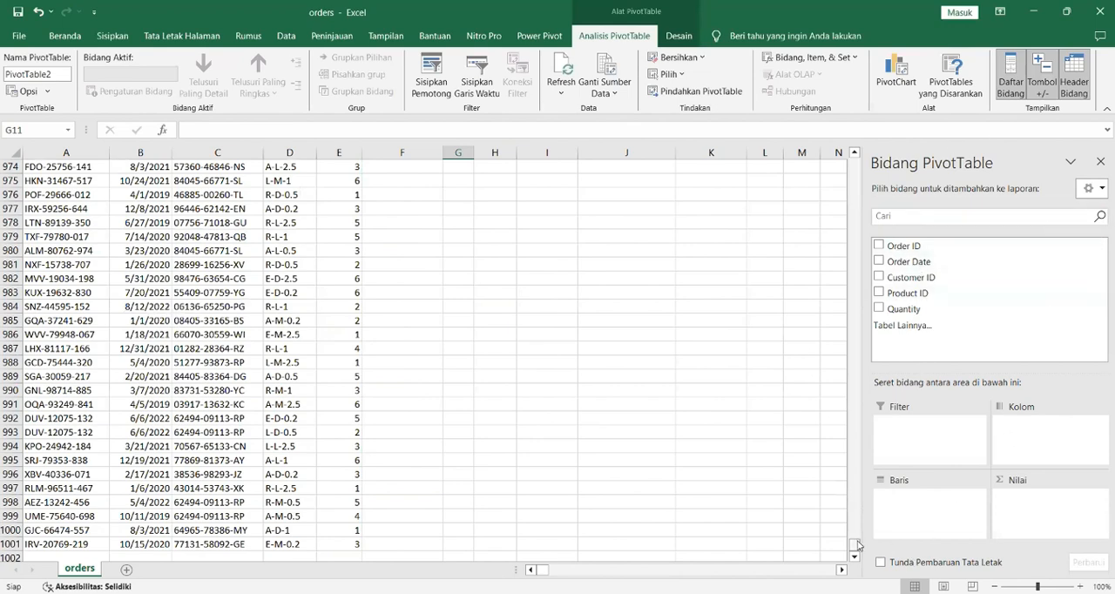
Step: Lay out the PivotTable with Customer ID as rows, Quantity as summed values and Order Date as columns
{"action": "left_click_drag", "start_coordinate": [858, 545], "coordinate": [855, 162]}
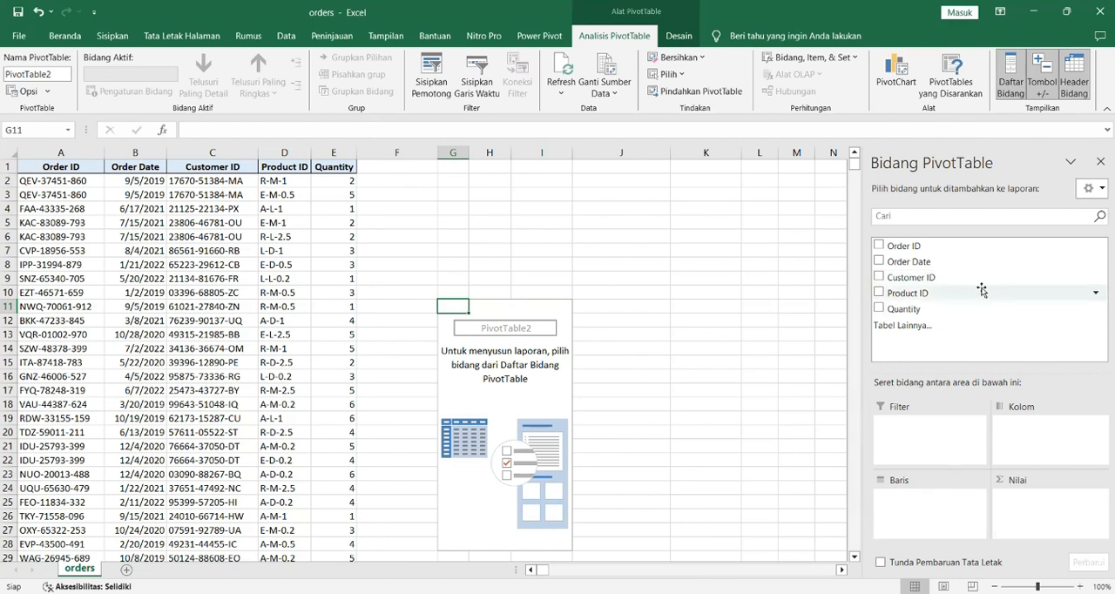
{"action": "left_click_drag", "start_coordinate": [934, 277], "coordinate": [915, 507]}
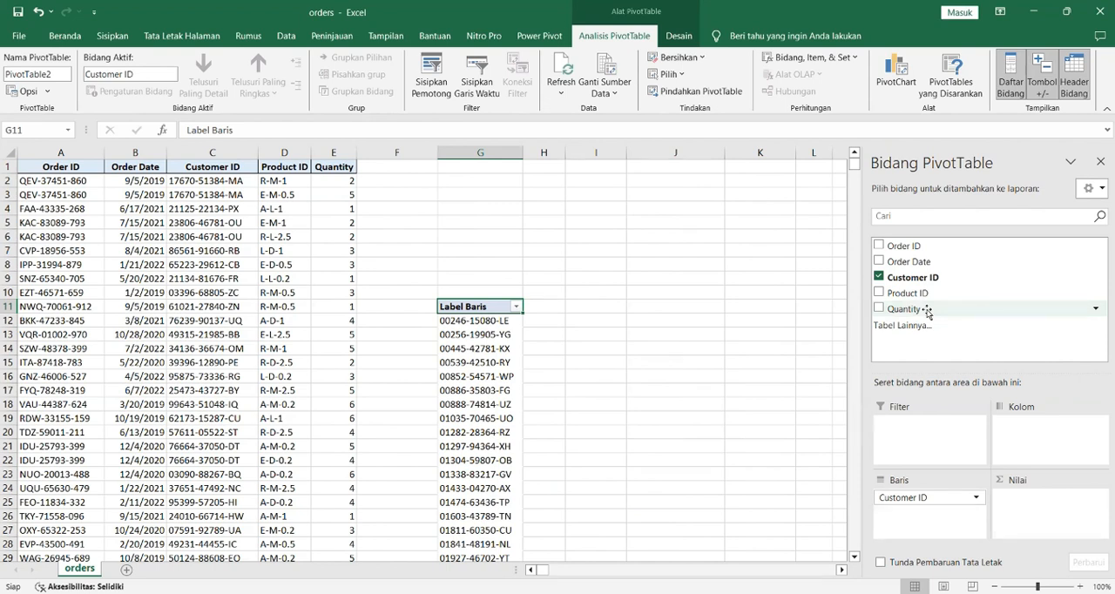
{"action": "left_click_drag", "start_coordinate": [927, 312], "coordinate": [1032, 503]}
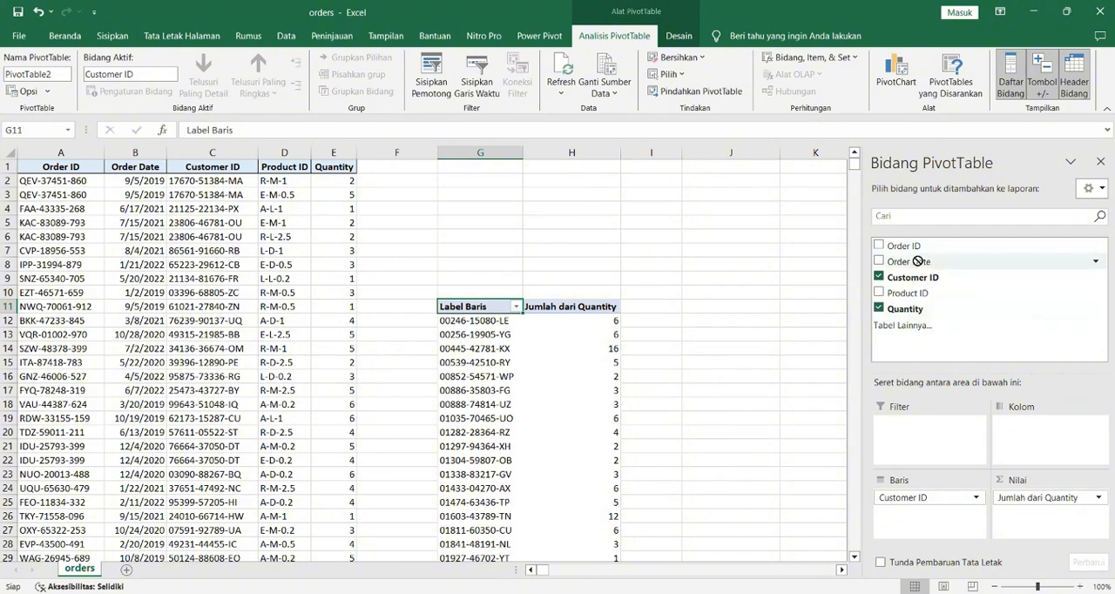
{"action": "left_click_drag", "start_coordinate": [912, 262], "coordinate": [1036, 426]}
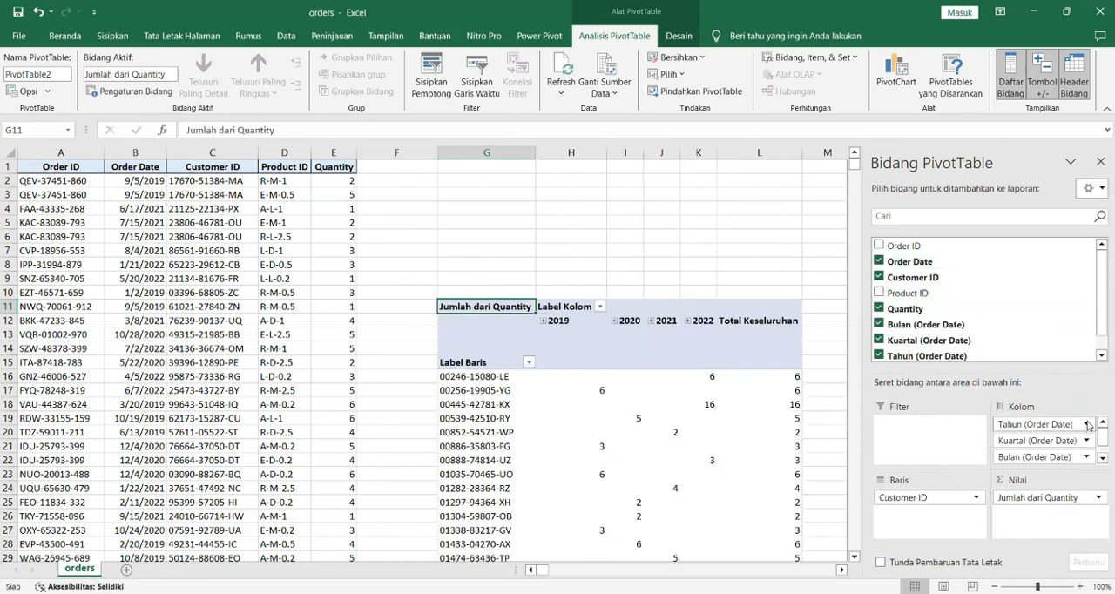
Step: Remove the month, quarter and plain Order Date fields from the PivotTable columns, keeping only Tahun (Order Date)
{"action": "left_click", "coordinate": [1086, 424]}
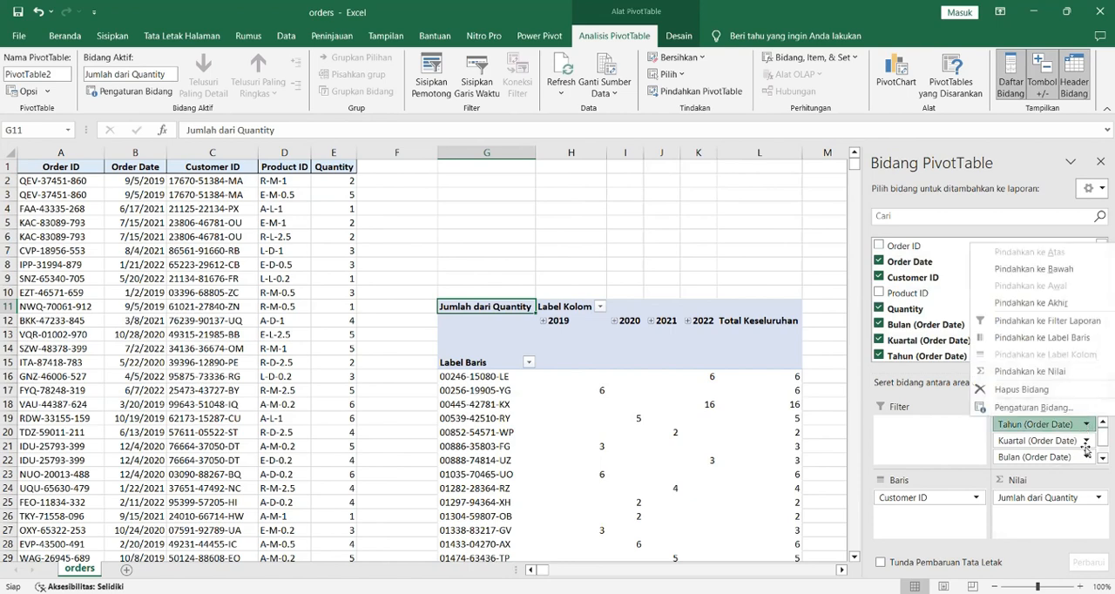
{"action": "left_click", "coordinate": [1086, 442]}
{"action": "left_click", "coordinate": [1086, 443]}
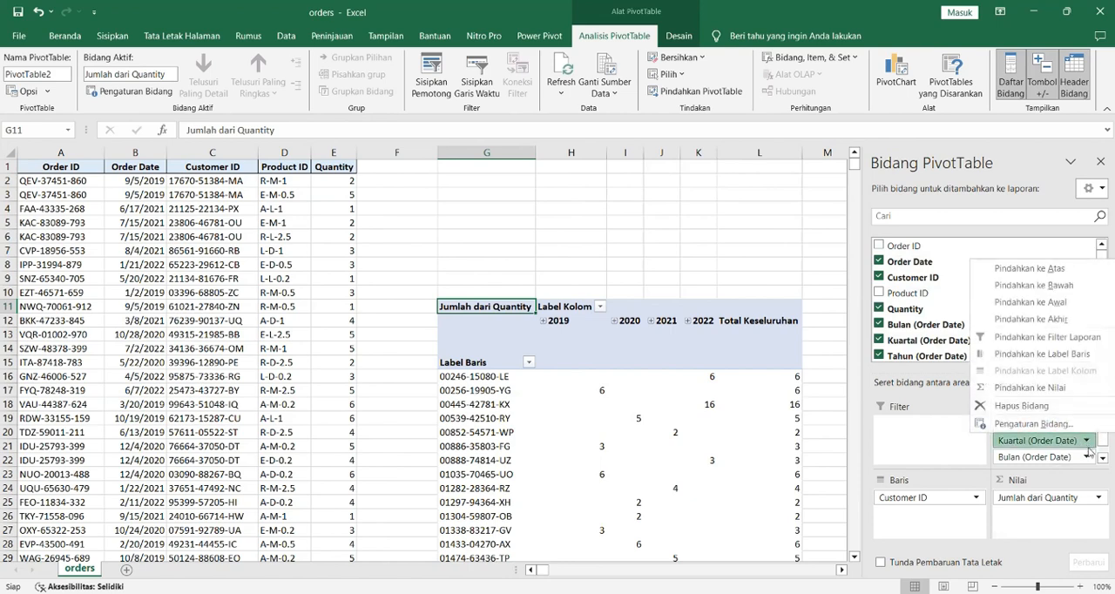
{"action": "left_click", "coordinate": [1087, 458]}
{"action": "left_click", "coordinate": [1087, 458]}
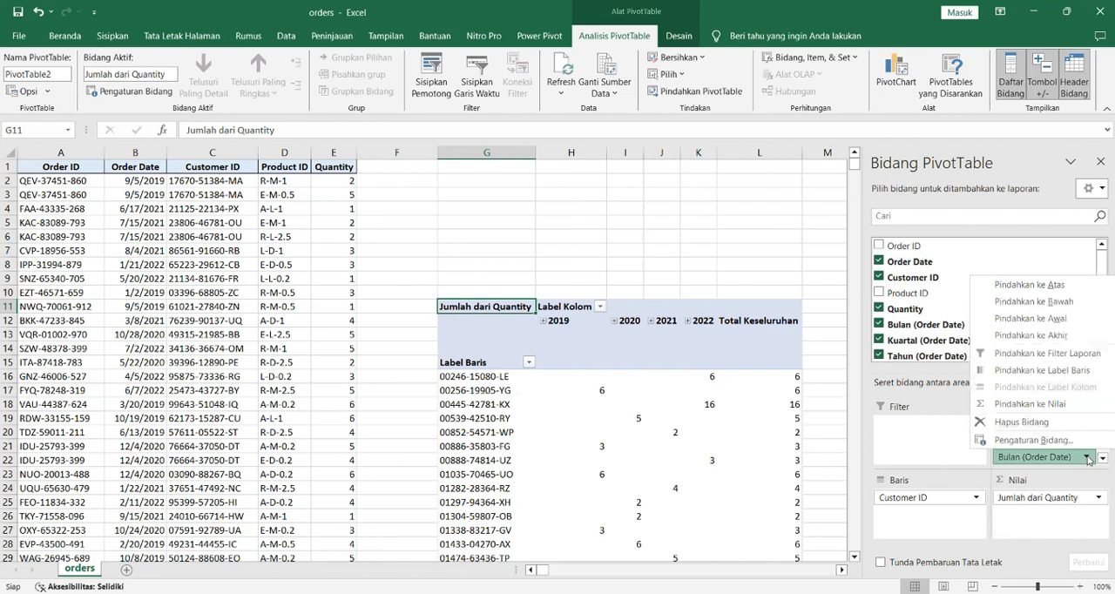
{"action": "left_click", "coordinate": [1043, 422]}
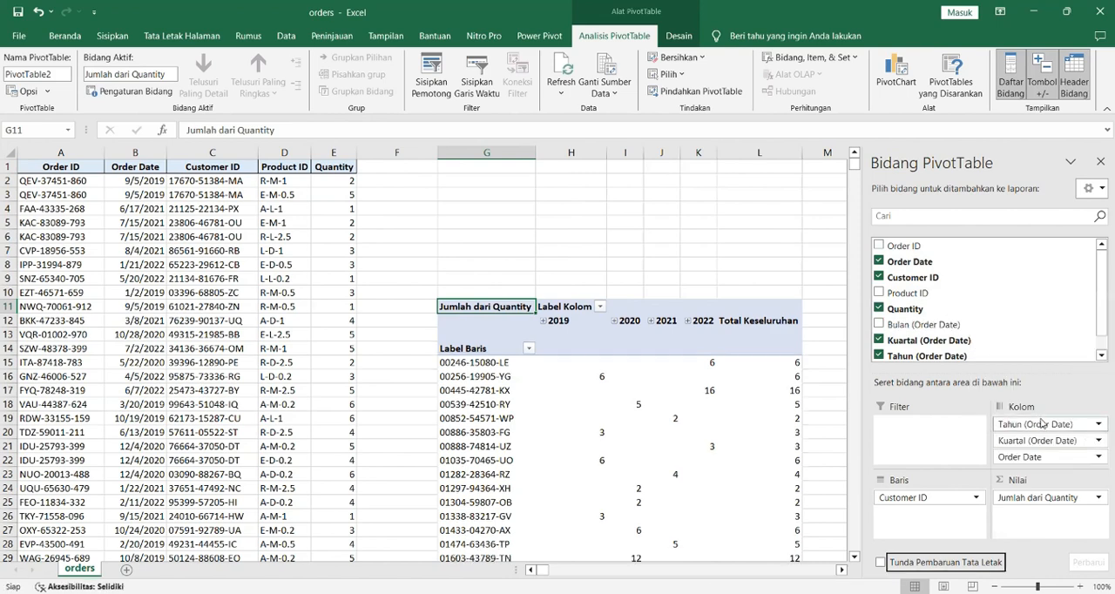
{"action": "left_click", "coordinate": [1091, 441]}
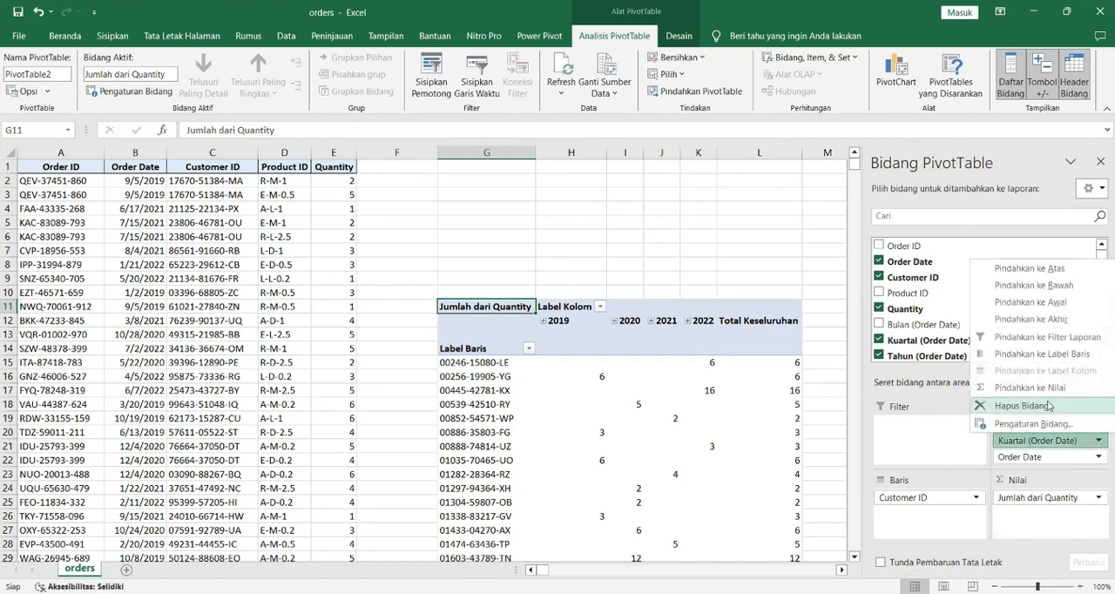
{"action": "left_click", "coordinate": [1050, 405]}
{"action": "left_click", "coordinate": [1052, 441]}
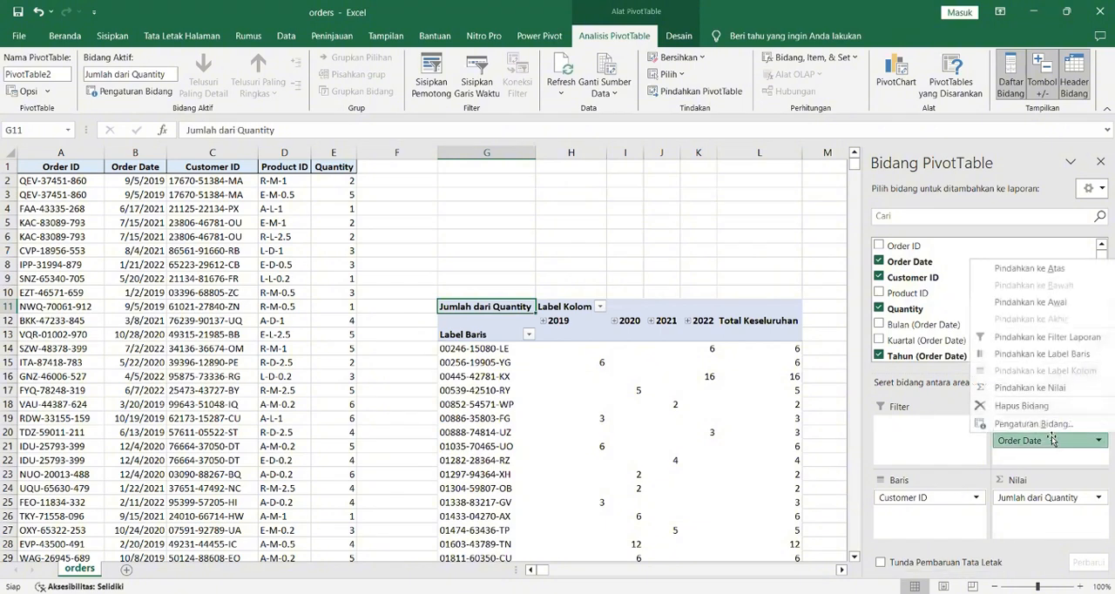
{"action": "left_click", "coordinate": [1042, 403]}
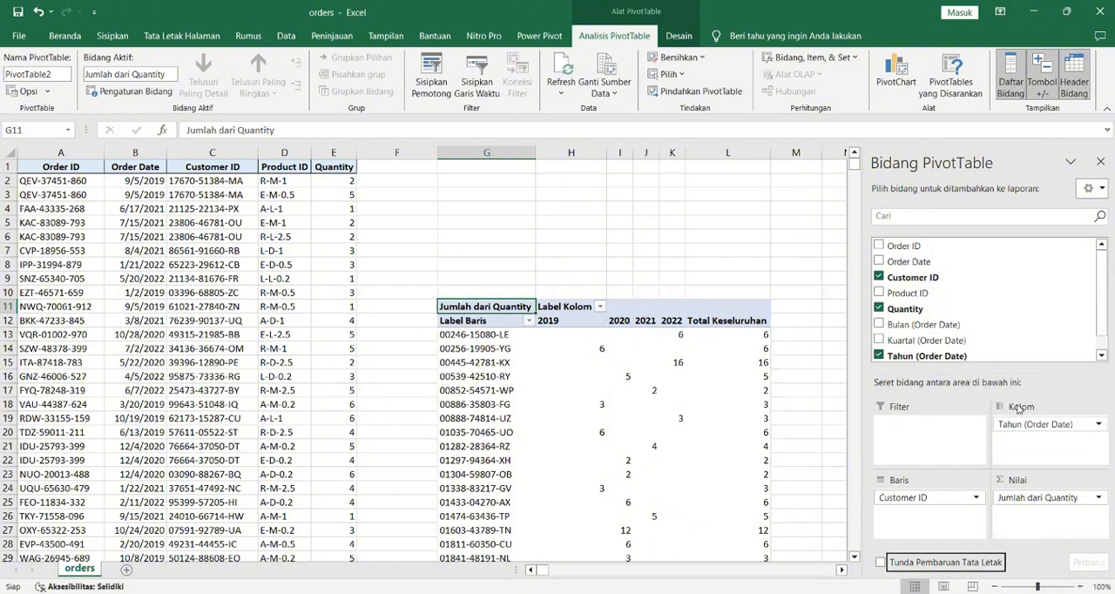
Step: Add Kuartal (Order Date) and Bulan (Order Date) as report filters of the PivotTable
{"action": "scroll", "coordinate": [797, 401], "scroll_direction": "down", "scroll_amount": 1}
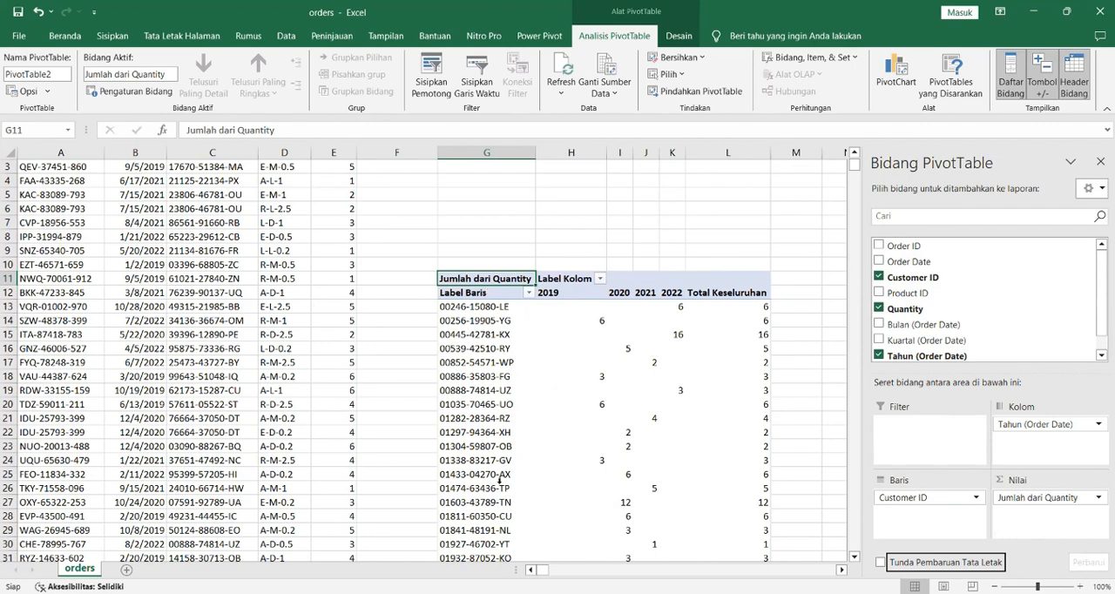
{"action": "scroll", "coordinate": [691, 340], "scroll_direction": "up", "scroll_amount": 1}
{"action": "scroll", "coordinate": [691, 339], "scroll_direction": "down", "scroll_amount": 1}
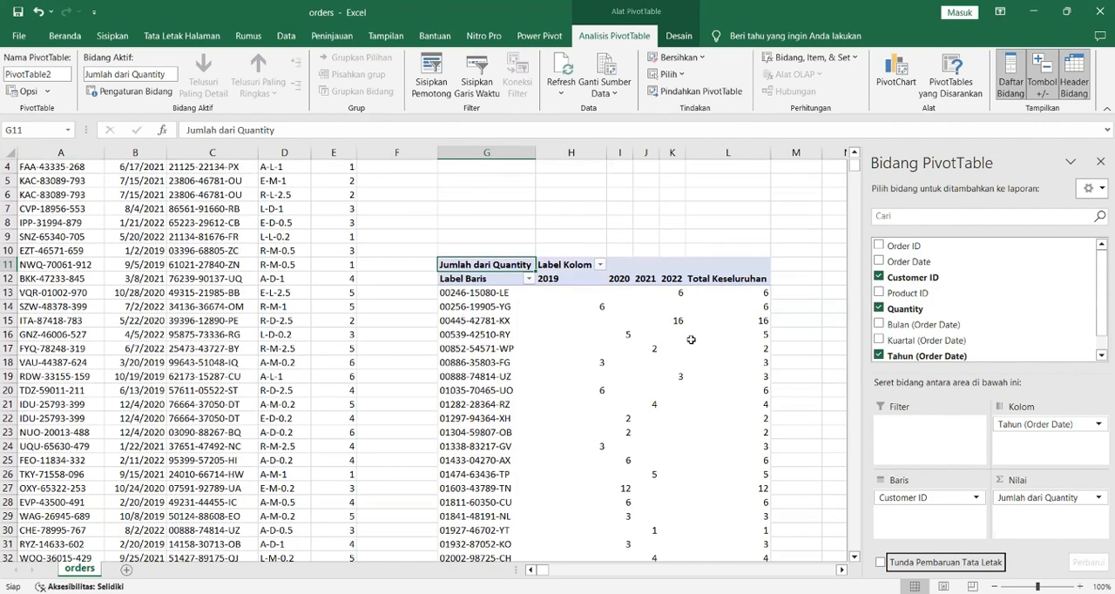
{"action": "scroll", "coordinate": [691, 340], "scroll_direction": "down", "scroll_amount": 1}
{"action": "scroll", "coordinate": [691, 340], "scroll_direction": "up", "scroll_amount": 2}
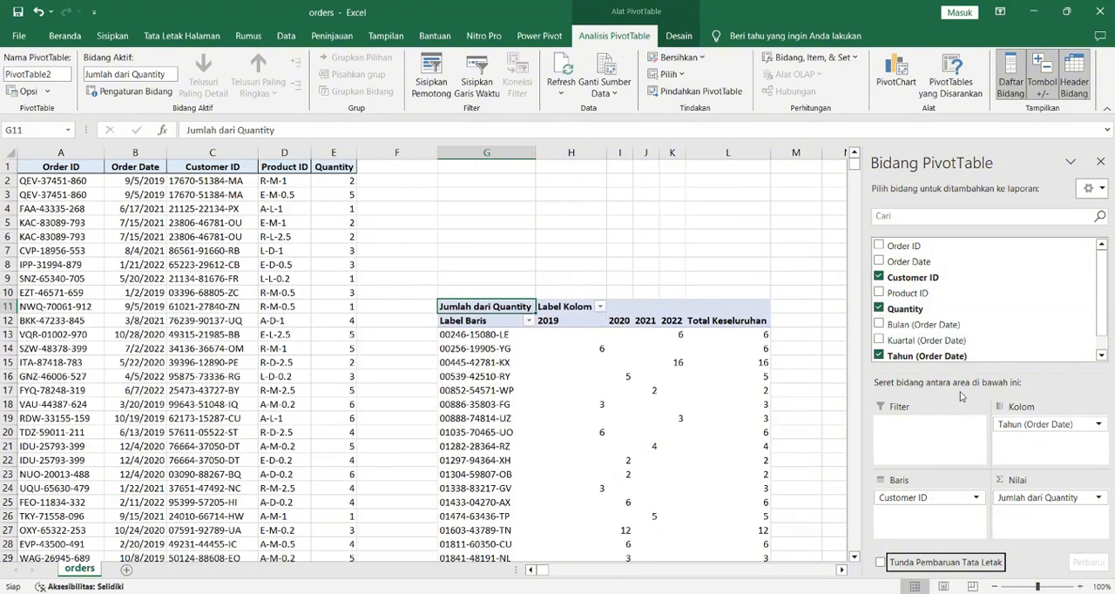
{"action": "scroll", "coordinate": [994, 284], "scroll_direction": "down", "scroll_amount": 1}
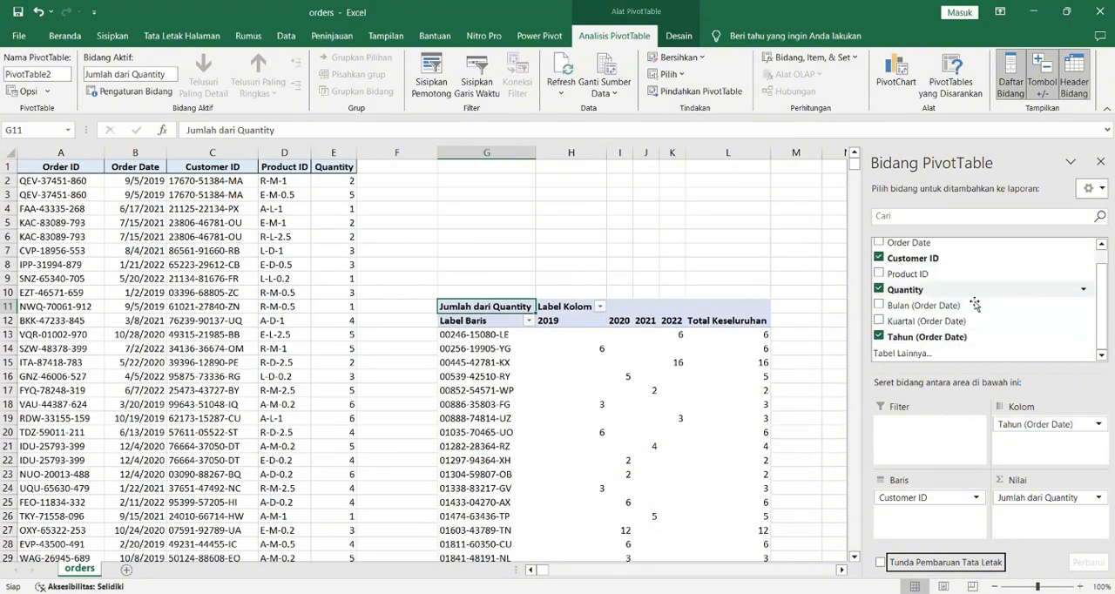
{"action": "left_click_drag", "start_coordinate": [926, 321], "coordinate": [930, 447]}
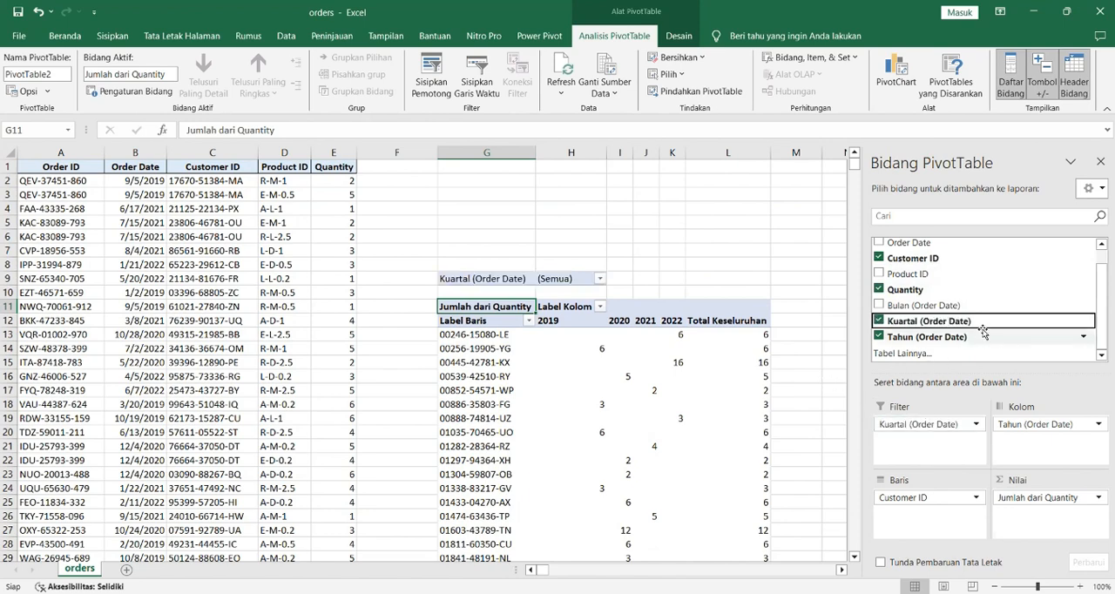
{"action": "left_click_drag", "start_coordinate": [940, 306], "coordinate": [949, 443]}
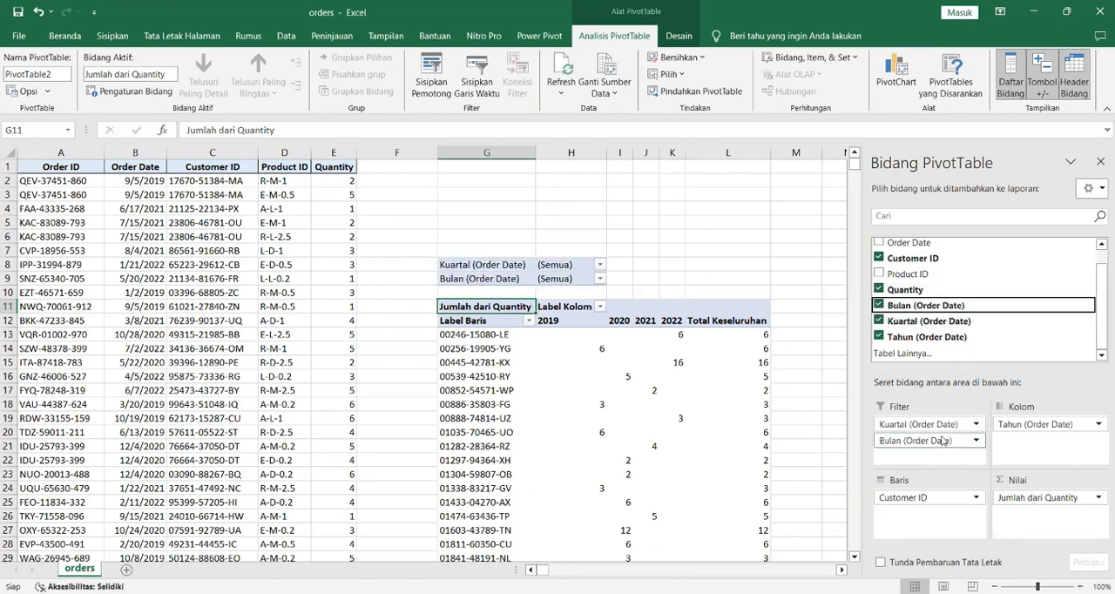
{"action": "left_click", "coordinate": [949, 441]}
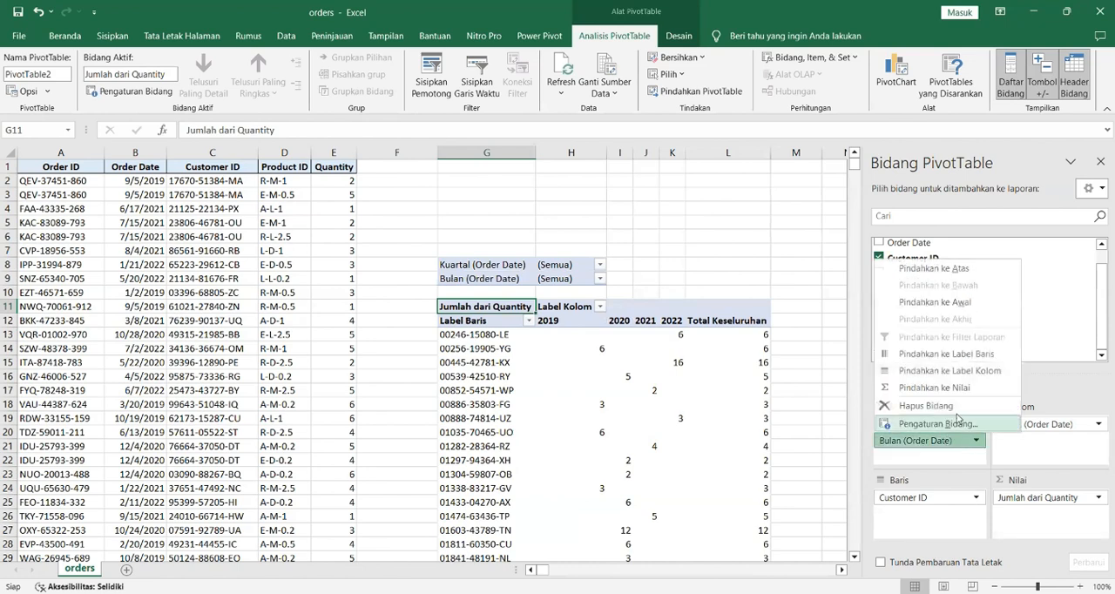
{"action": "left_click", "coordinate": [840, 351]}
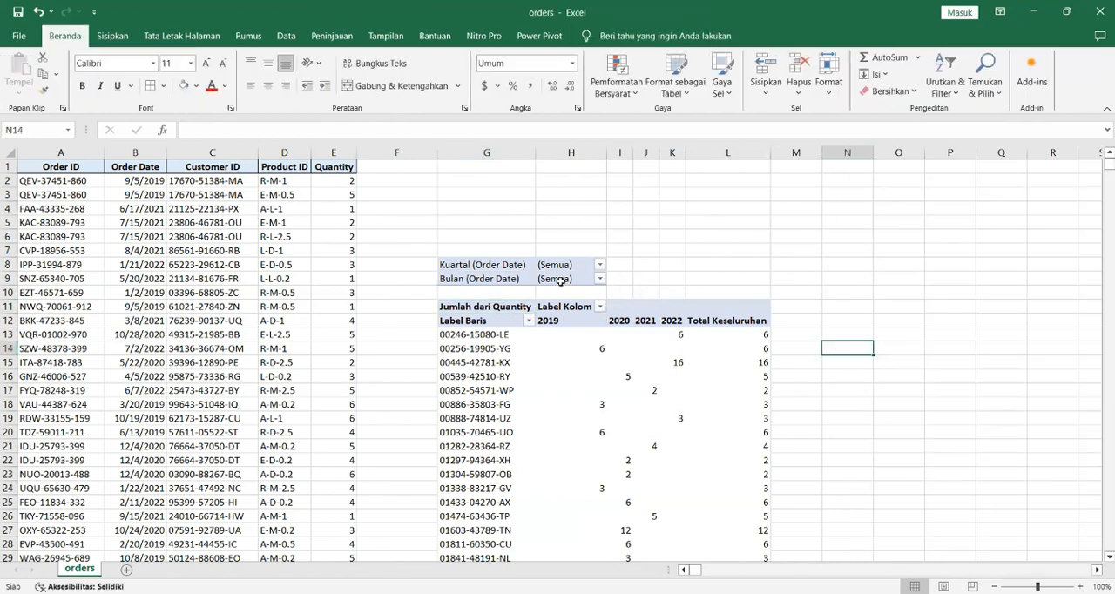
Step: Filter the PivotTable's Bulan (Order Date) field to Mar
{"action": "left_click", "coordinate": [562, 280]}
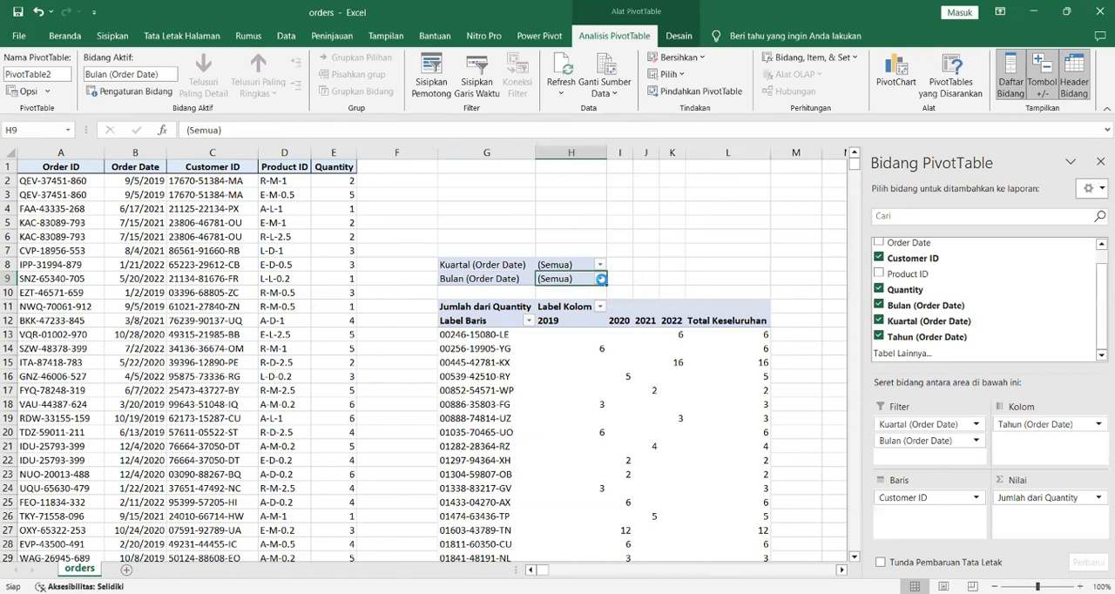
{"action": "left_click", "coordinate": [600, 279]}
{"action": "left_click", "coordinate": [456, 366]}
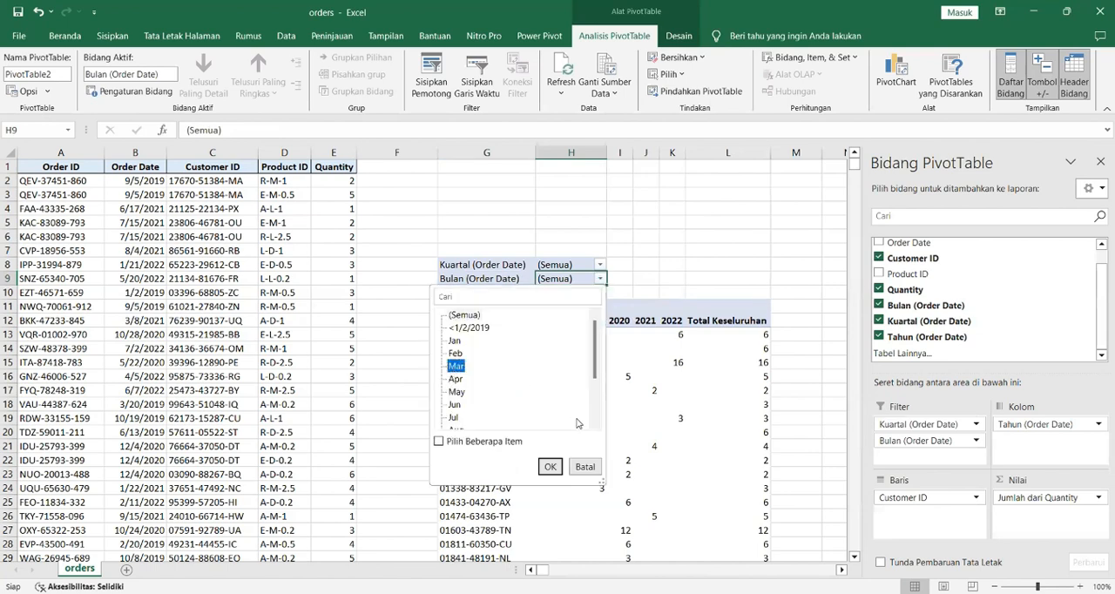
{"action": "left_click", "coordinate": [550, 466]}
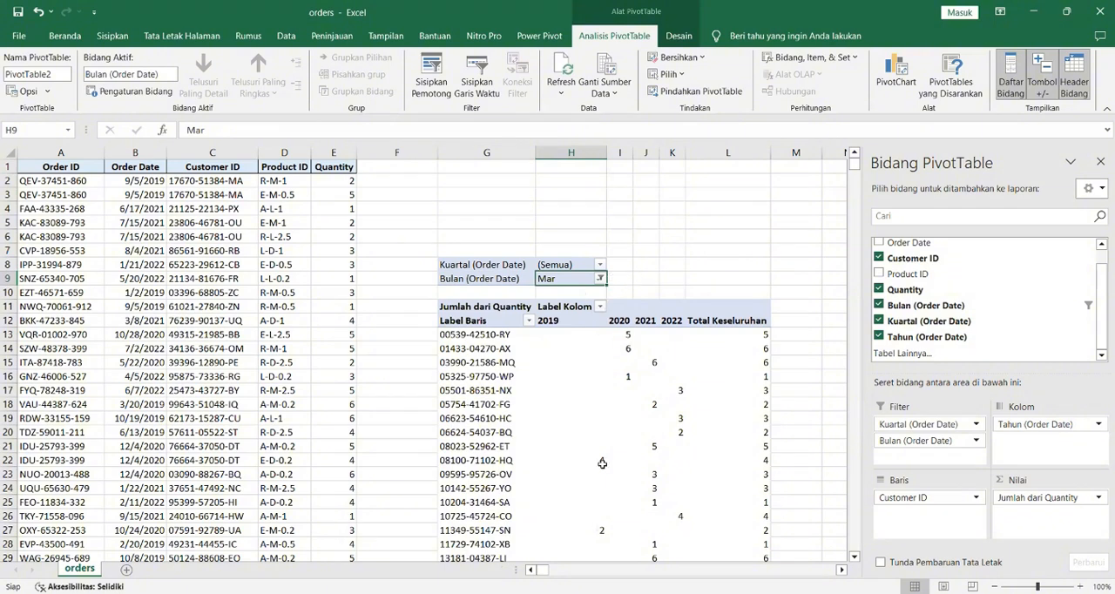
Step: Filter the PivotTable's Kuartal (Order Date) field to Kuartal1
{"action": "scroll", "coordinate": [602, 462], "scroll_direction": "down", "scroll_amount": 2}
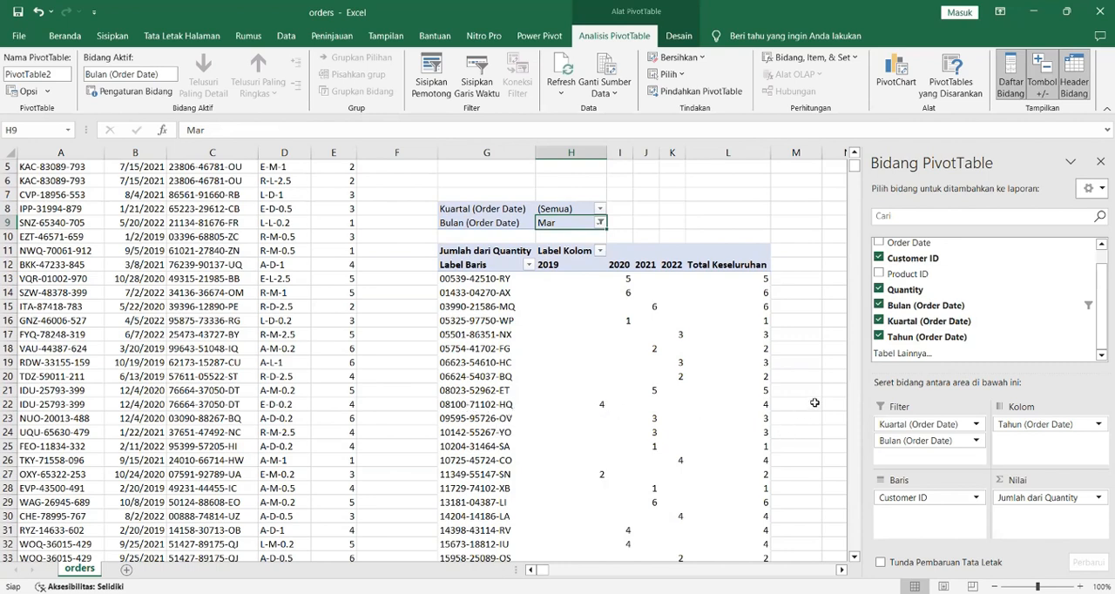
{"action": "left_click", "coordinate": [601, 210]}
{"action": "left_click", "coordinate": [477, 271]}
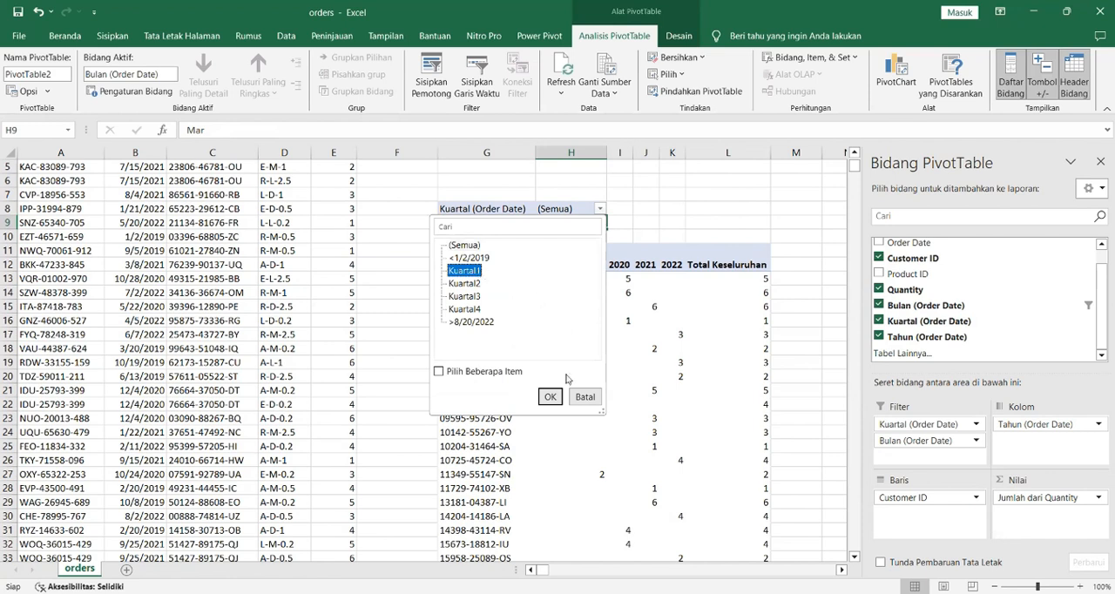
{"action": "left_click", "coordinate": [551, 399]}
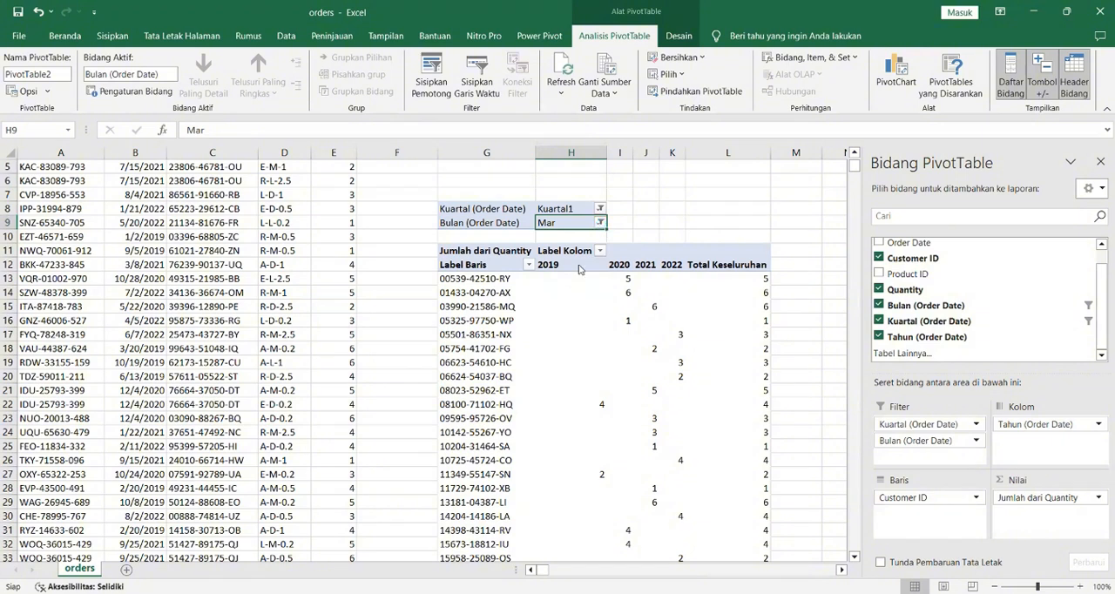
Step: Remove the Kuartal (Order Date) field from the PivotTable's report filters, keeping the month filter
{"action": "left_click", "coordinate": [600, 223]}
{"action": "left_click", "coordinate": [938, 439]}
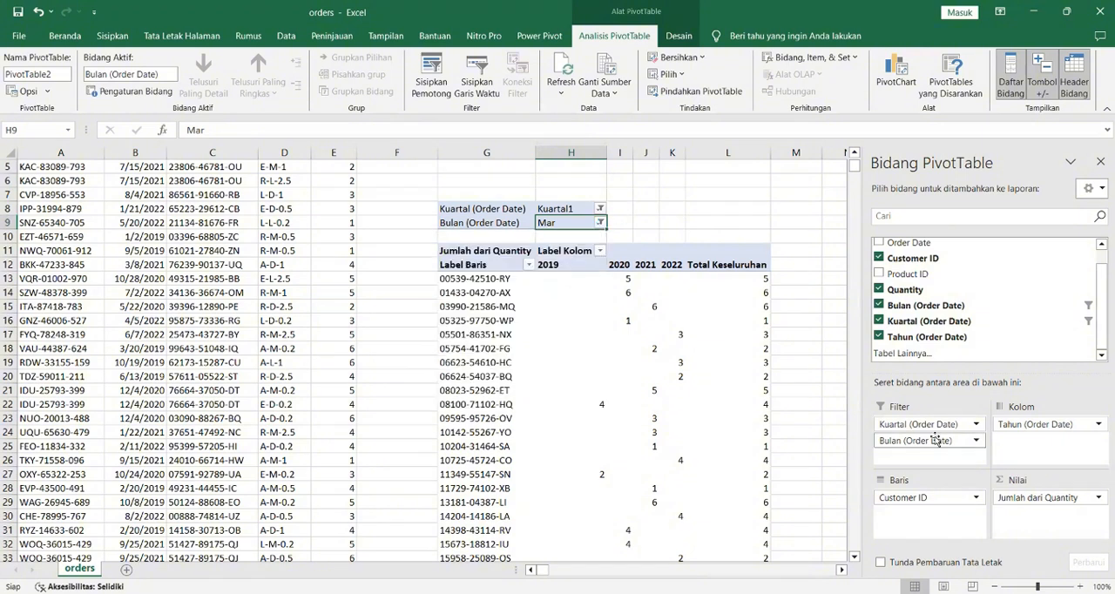
{"action": "left_click", "coordinate": [939, 427]}
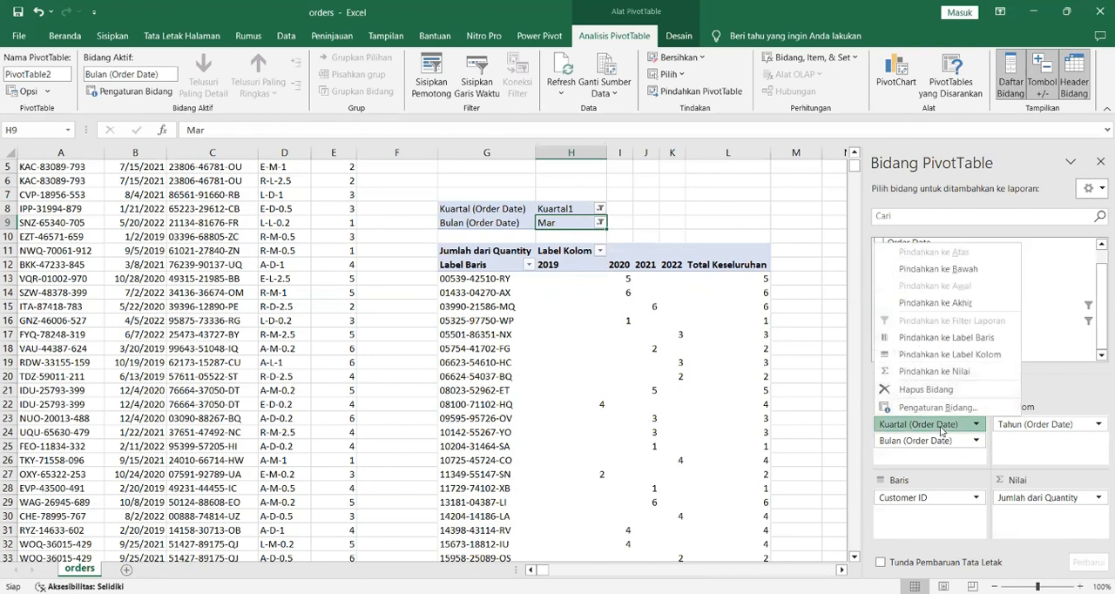
{"action": "left_click", "coordinate": [928, 392]}
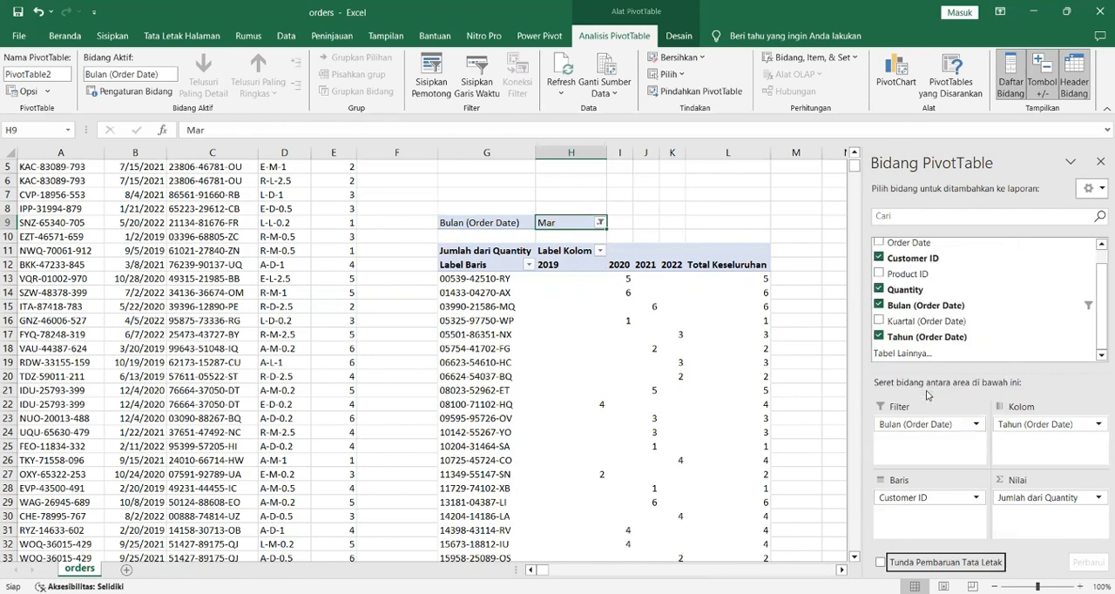
{"action": "left_click", "coordinate": [812, 322]}
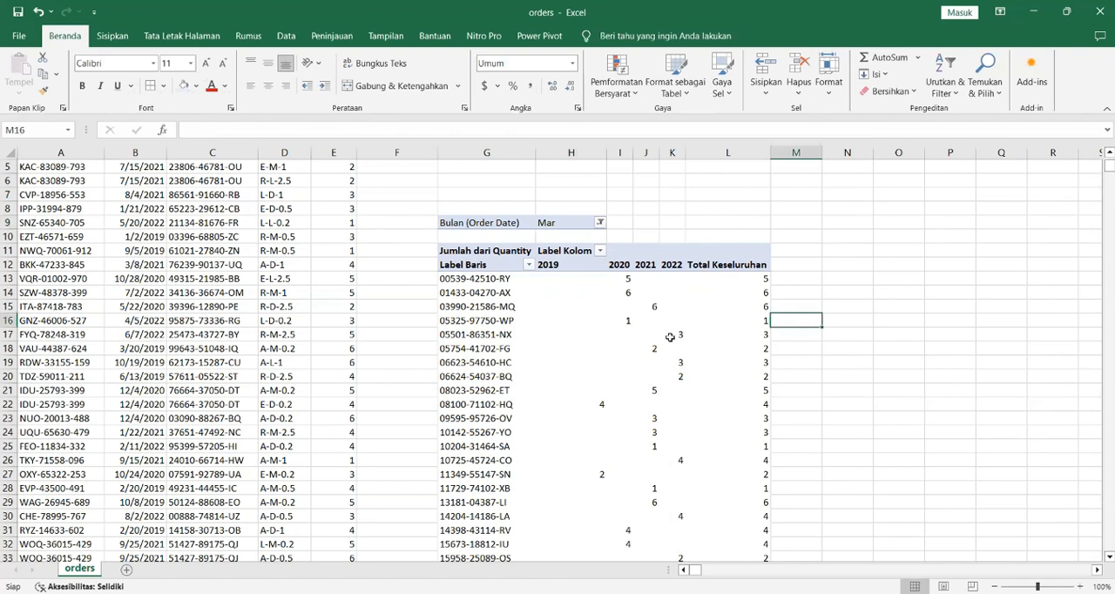
Step: Start a new blank workbook and close the orders workbook without saving its changes
{"action": "mouse_move", "coordinate": [670, 337]}
{"action": "key", "text": "ctrl+n"}
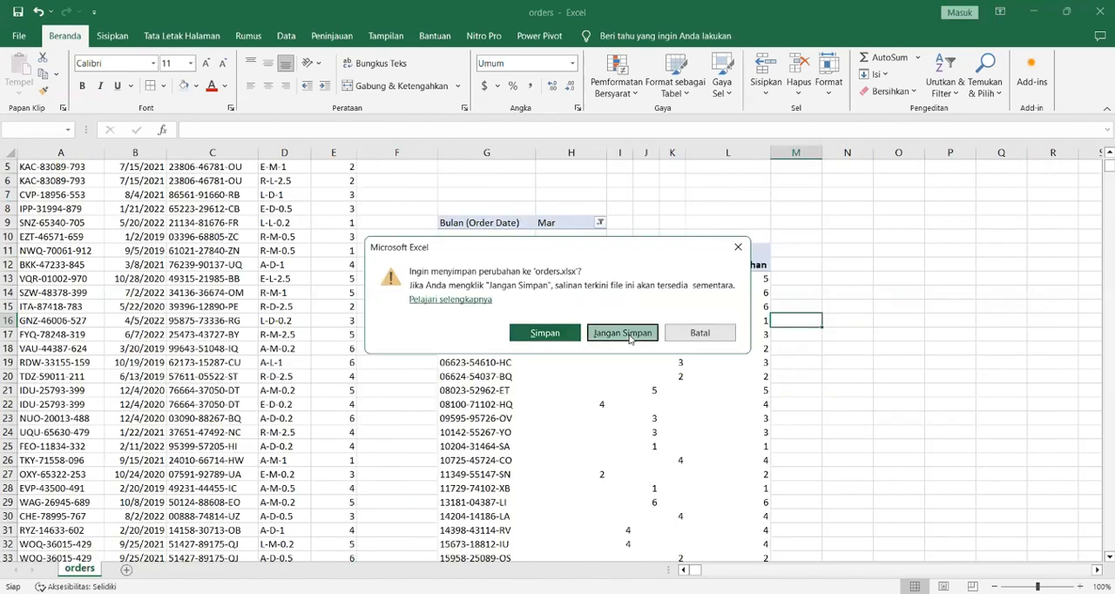
{"action": "left_click", "coordinate": [628, 333]}
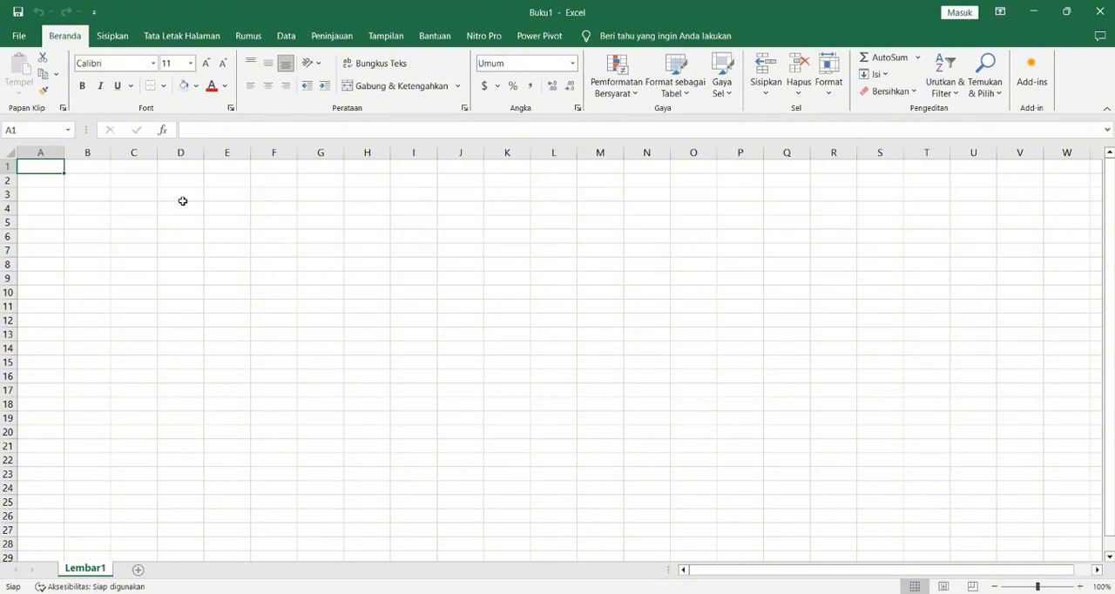
Step: Make sure the Microsoft Power Pivot for Excel COM add-in is enabled in the Excel options
{"action": "left_click", "coordinate": [27, 36]}
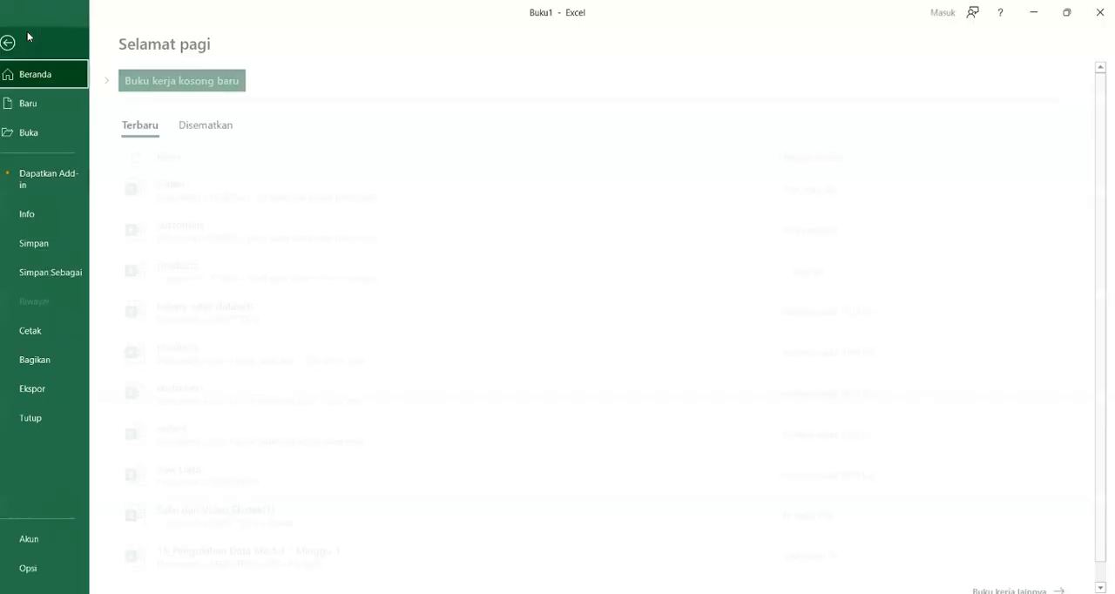
{"action": "left_click", "coordinate": [38, 567]}
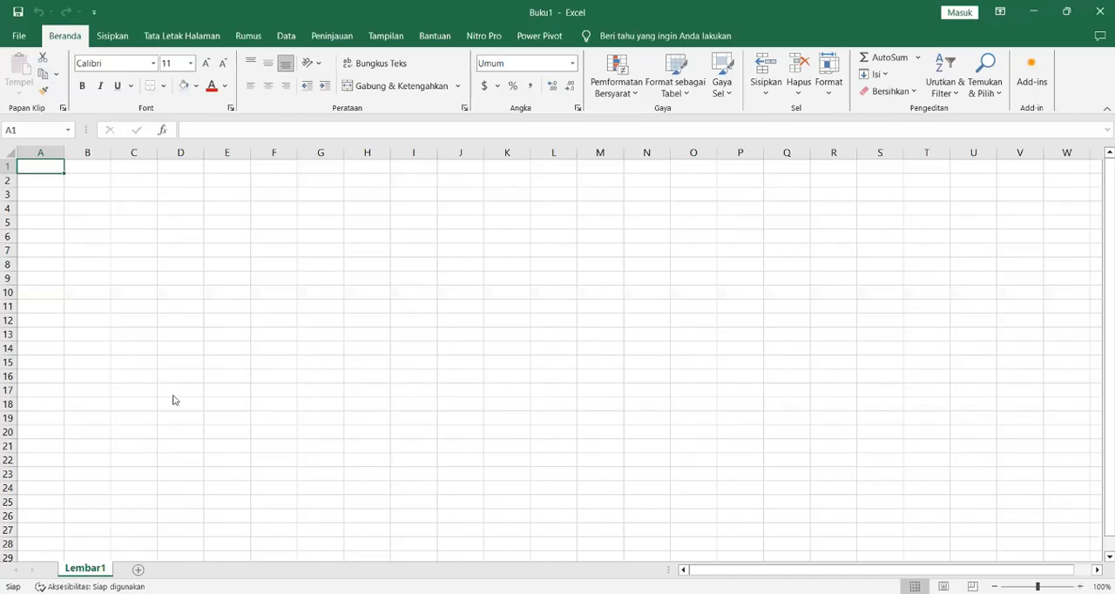
{"action": "left_click", "coordinate": [319, 279]}
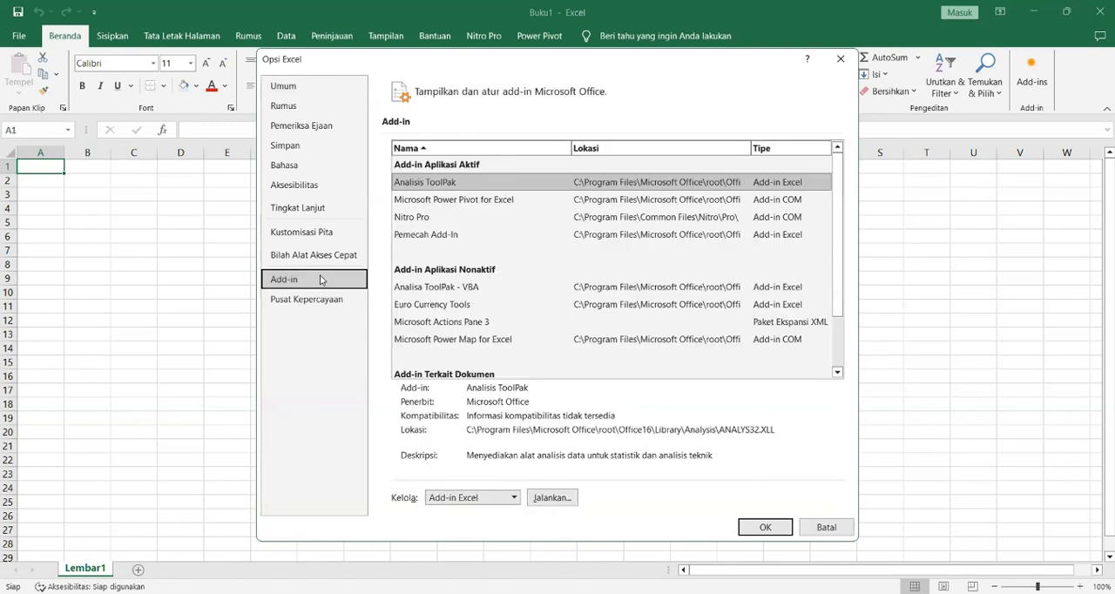
{"action": "left_click", "coordinate": [514, 498]}
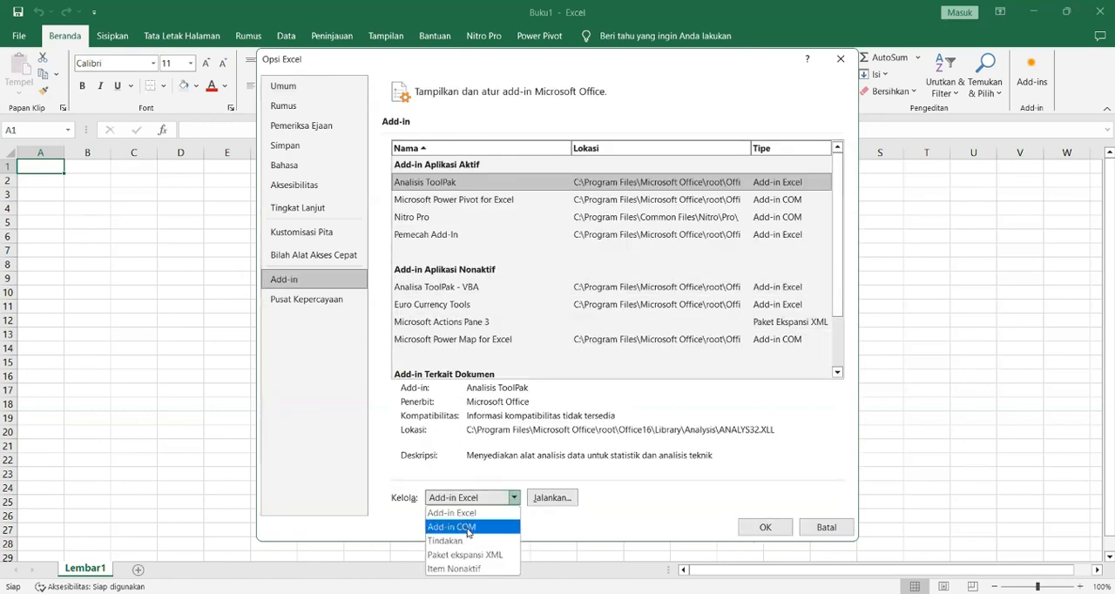
{"action": "left_click", "coordinate": [467, 527]}
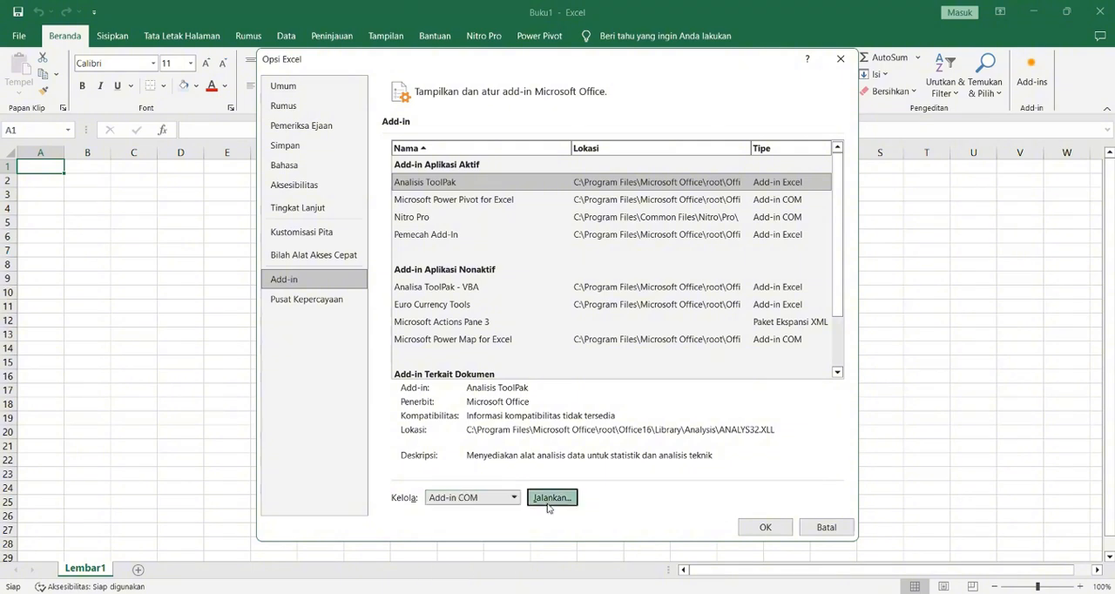
{"action": "left_click", "coordinate": [549, 501]}
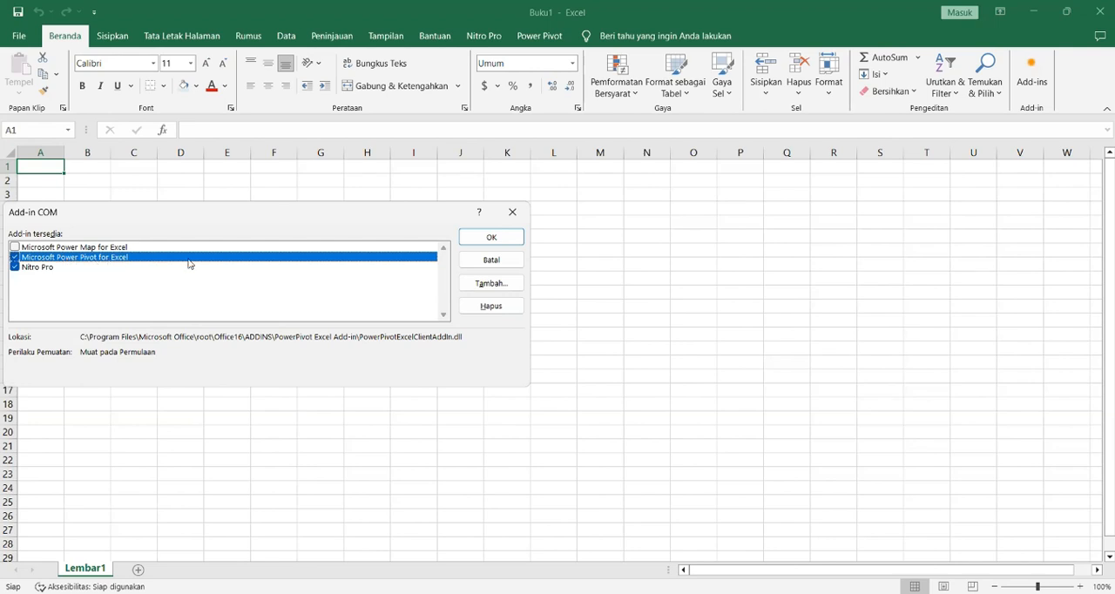
{"action": "left_click", "coordinate": [493, 238]}
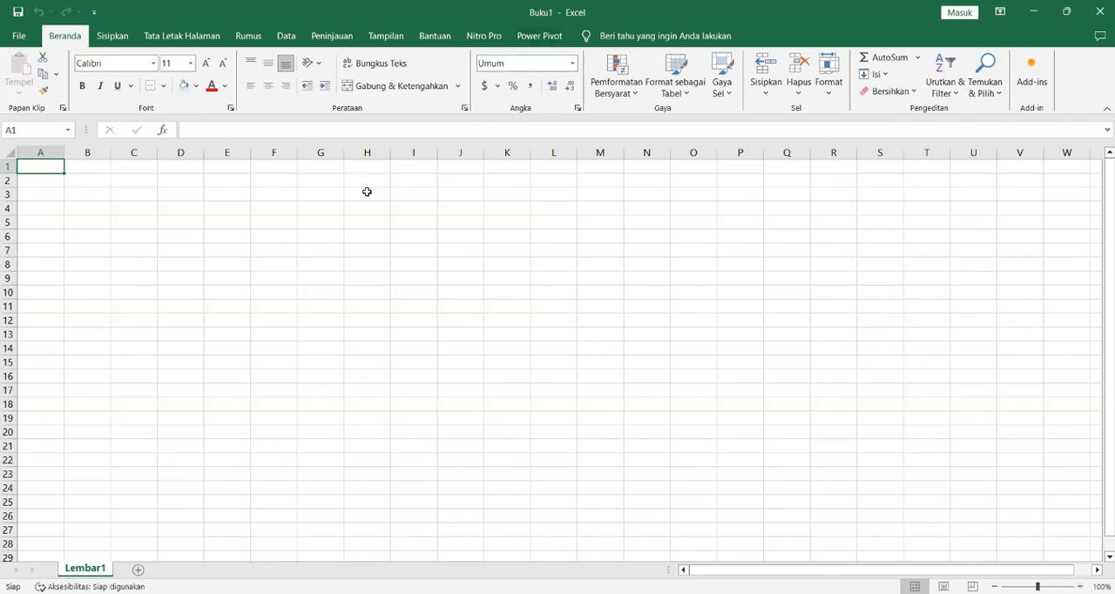
Step: Open the Power Pivot data model window for the blank workbook
{"action": "left_click", "coordinate": [553, 40]}
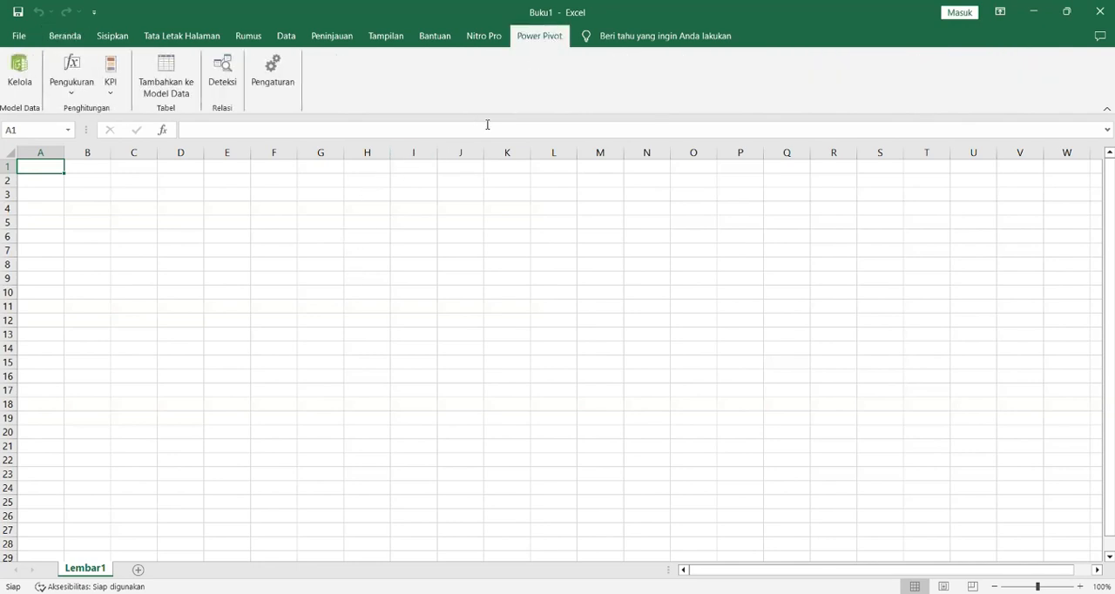
{"action": "left_click", "coordinate": [23, 88]}
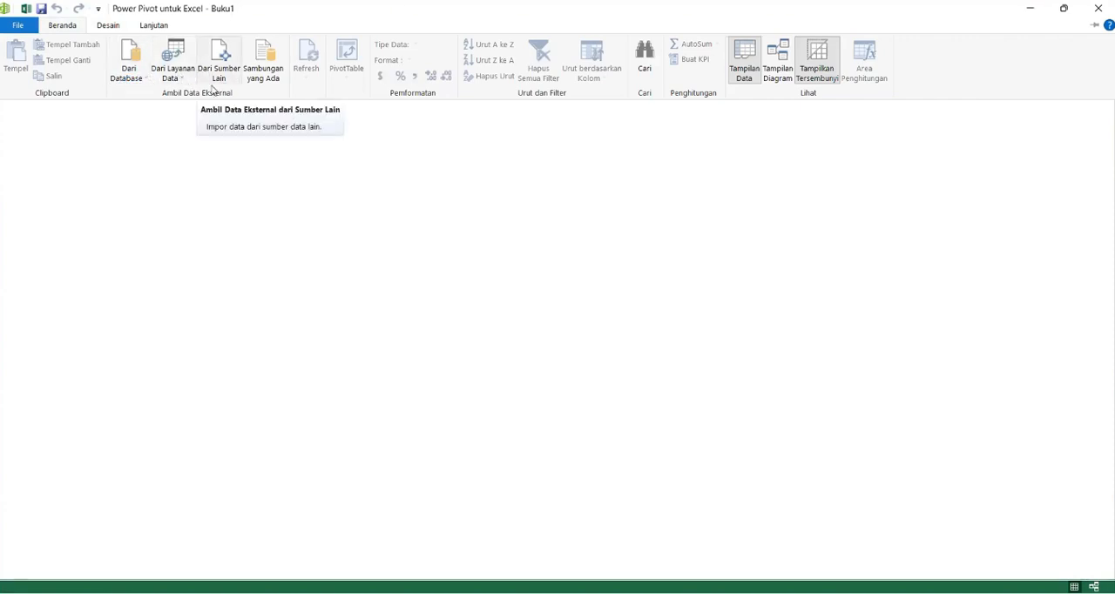
Step: Look over the external data options for databases, data services and other sources without importing anything
{"action": "left_click", "coordinate": [133, 82]}
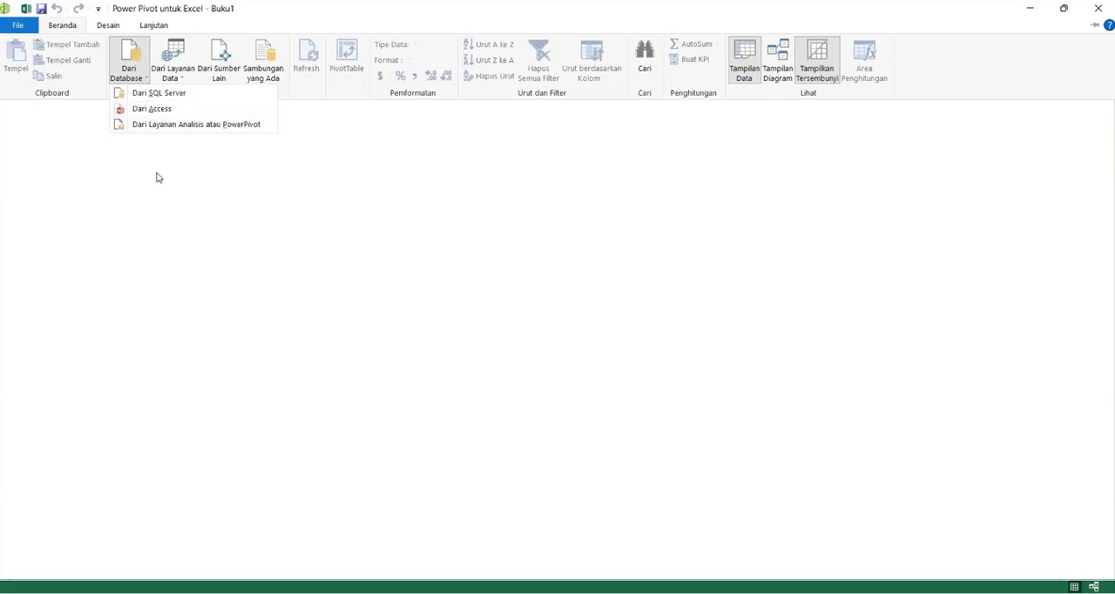
{"action": "left_click", "coordinate": [74, 30]}
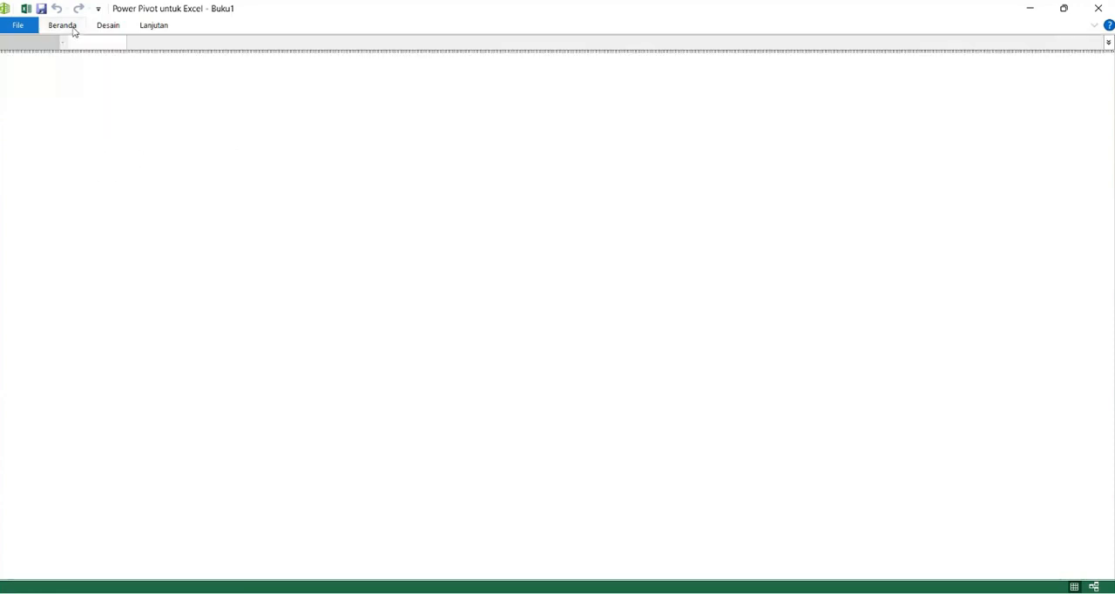
{"action": "left_click", "coordinate": [74, 31]}
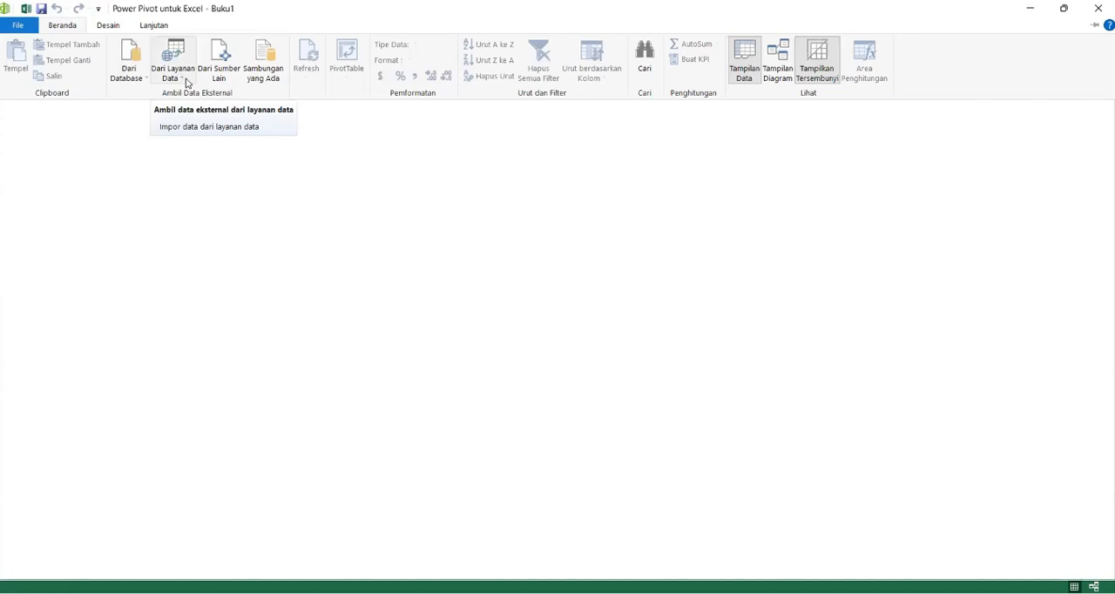
{"action": "left_click", "coordinate": [186, 83]}
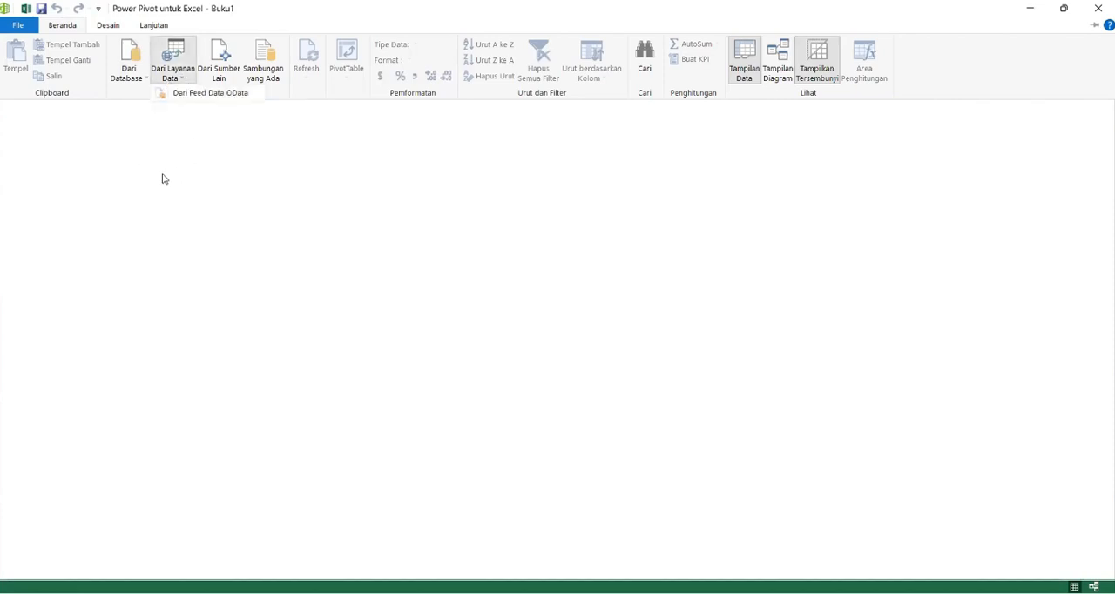
{"action": "left_click", "coordinate": [214, 76]}
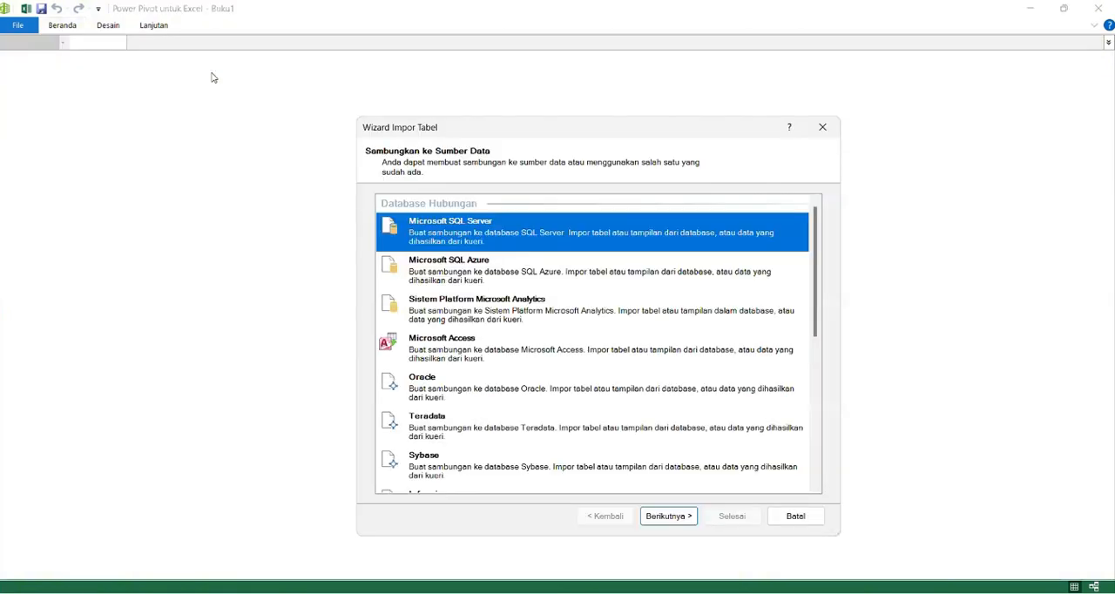
{"action": "left_click", "coordinate": [823, 126]}
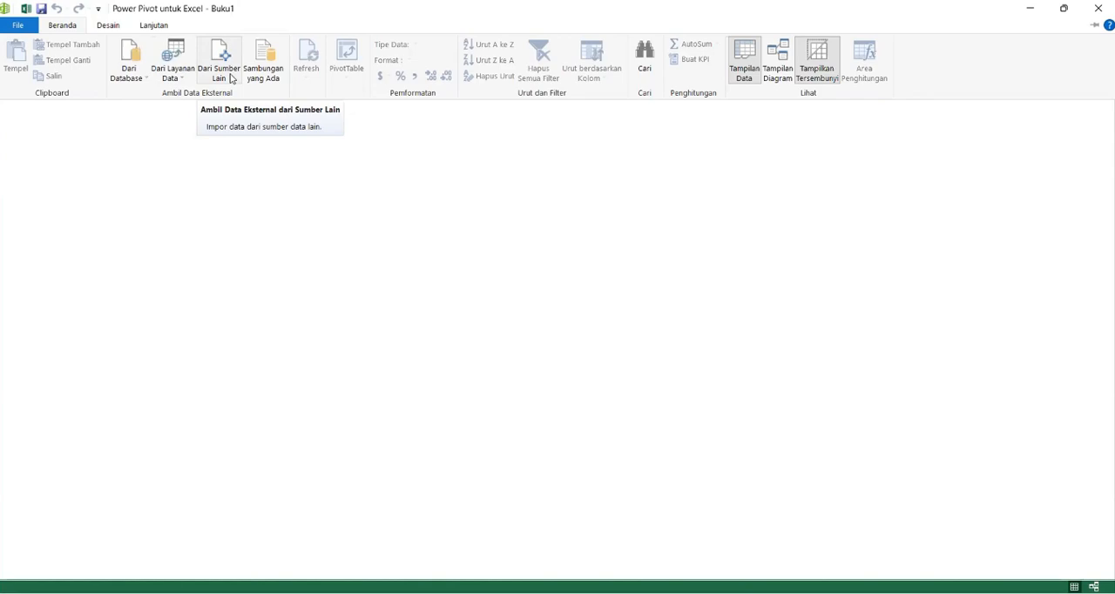
Step: Start a table import from an Excel file and choose the customers workbook as its source
{"action": "left_click", "coordinate": [219, 68]}
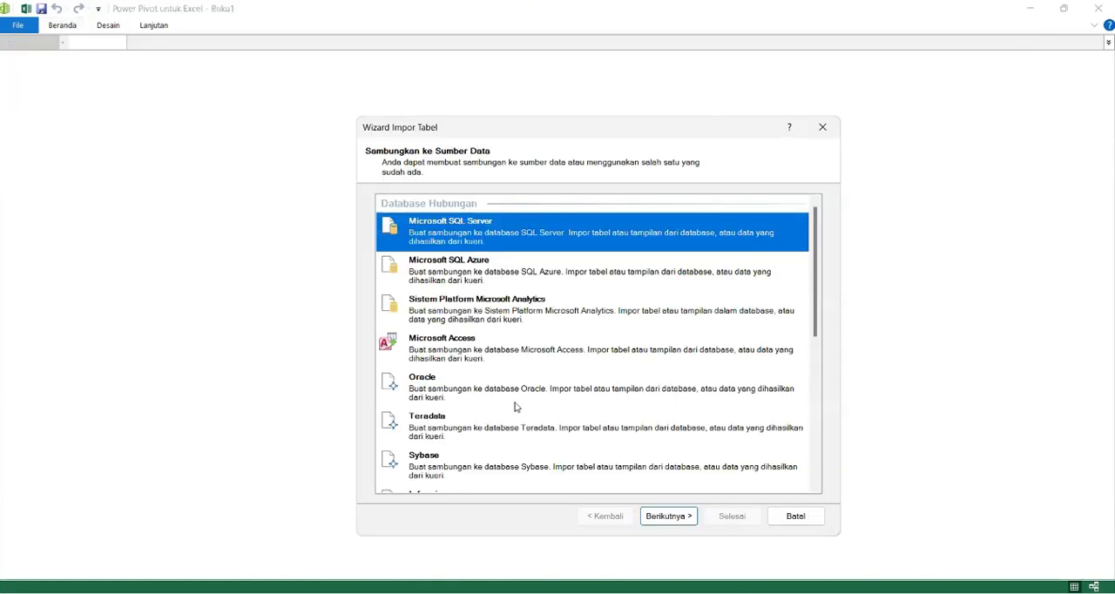
{"action": "scroll", "coordinate": [515, 402], "scroll_direction": "down", "scroll_amount": 5}
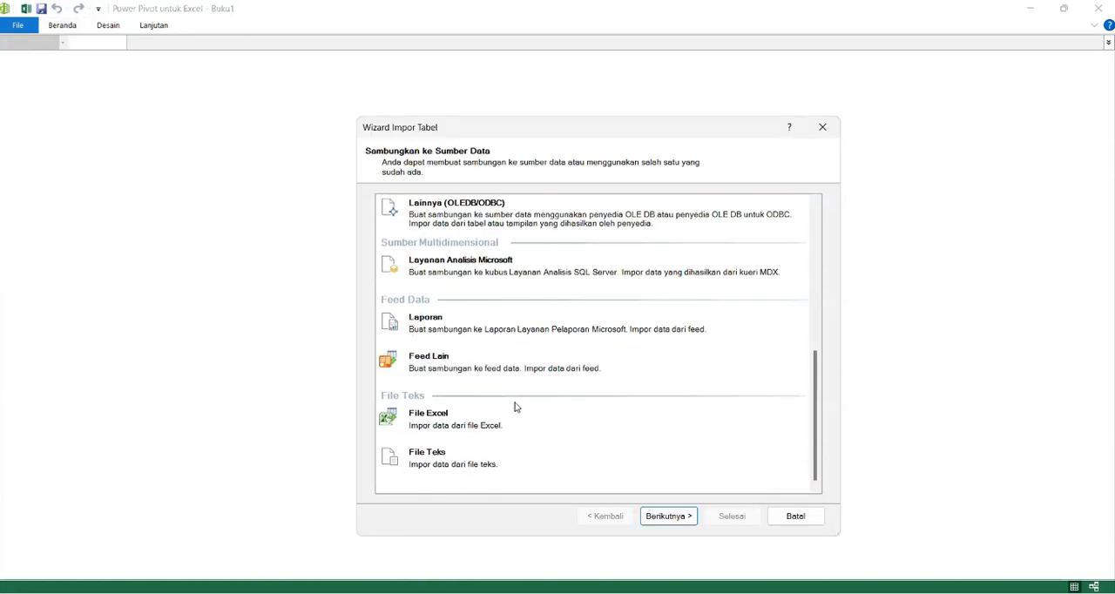
{"action": "left_click", "coordinate": [453, 424]}
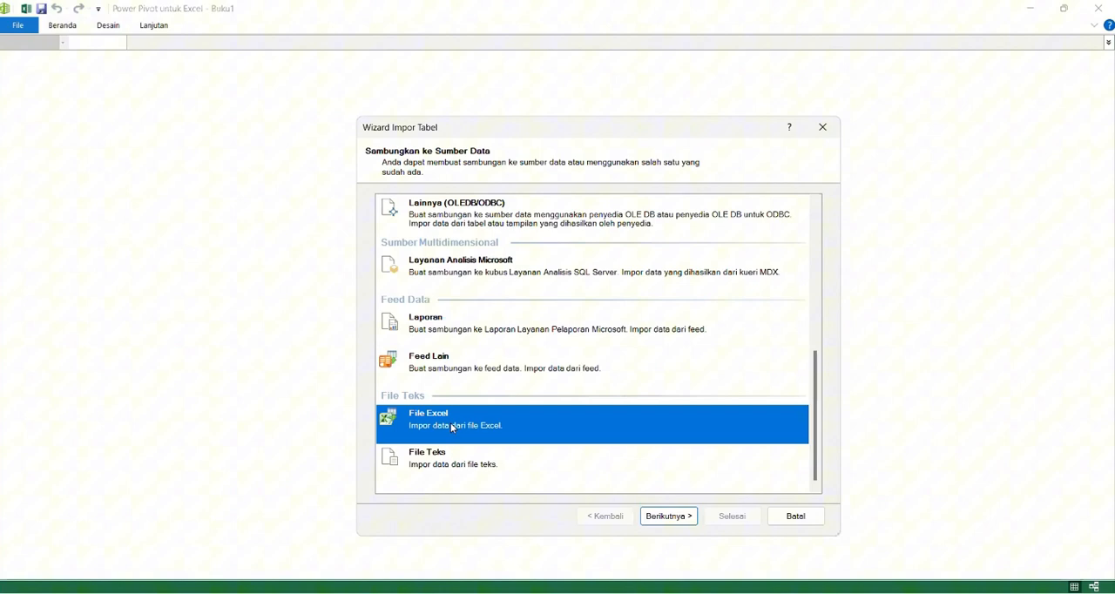
{"action": "left_click", "coordinate": [668, 517]}
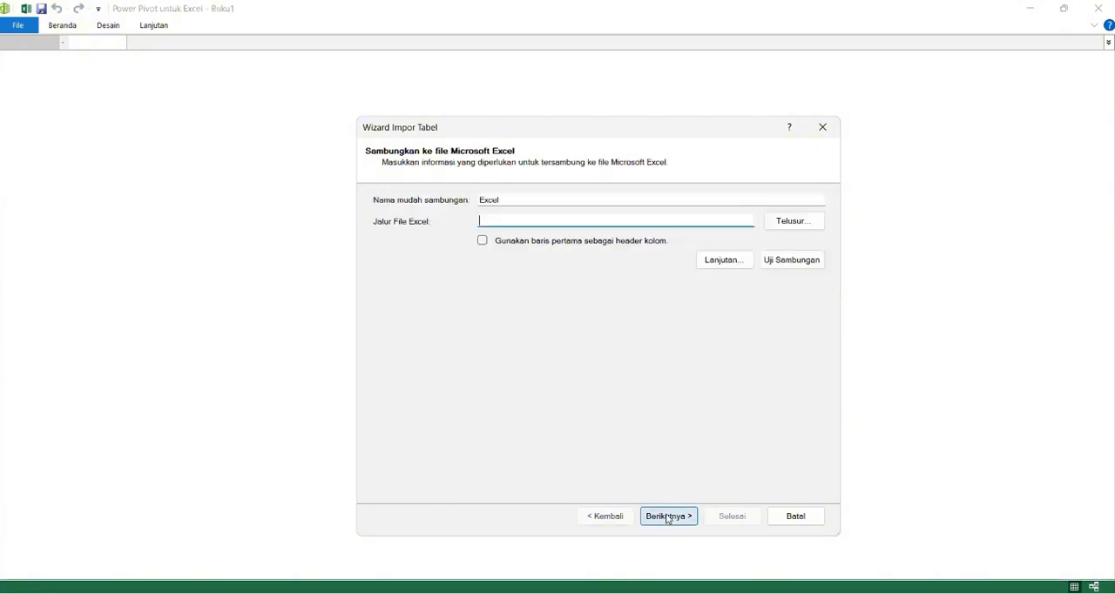
{"action": "left_click", "coordinate": [793, 223]}
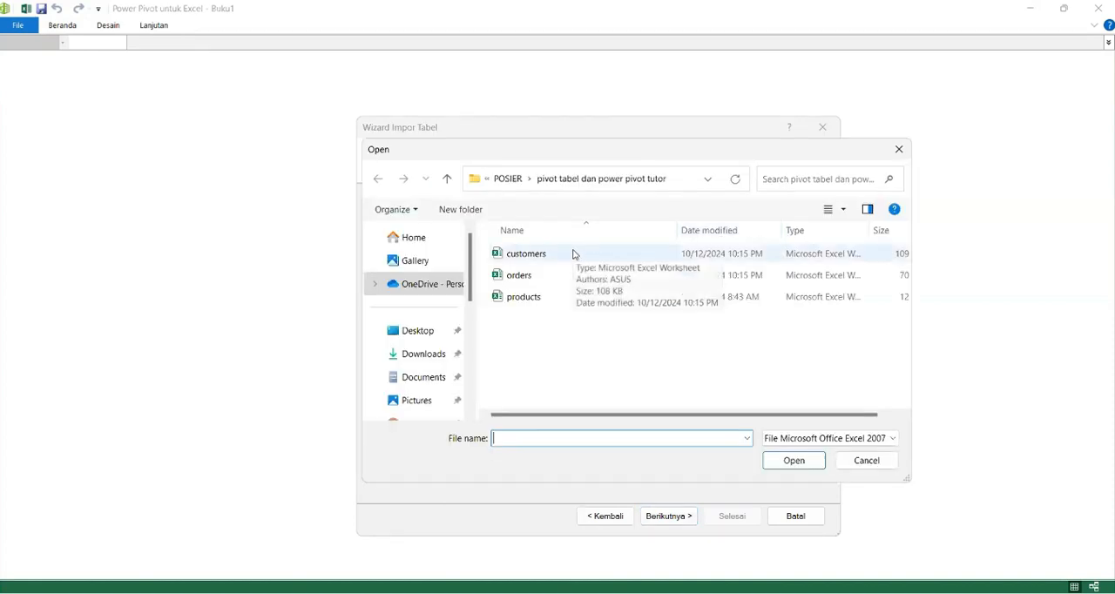
{"action": "left_click", "coordinate": [573, 254]}
{"action": "left_click", "coordinate": [796, 461]}
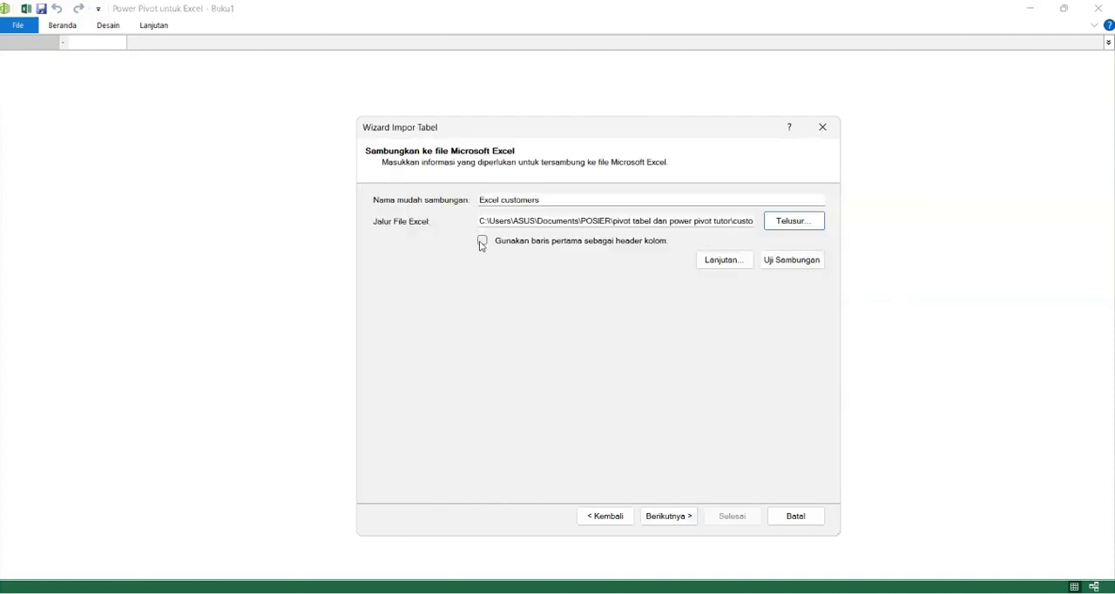
Step: Use the first row as column headers, preview the customers table and import it into the data model
{"action": "left_click", "coordinate": [482, 243]}
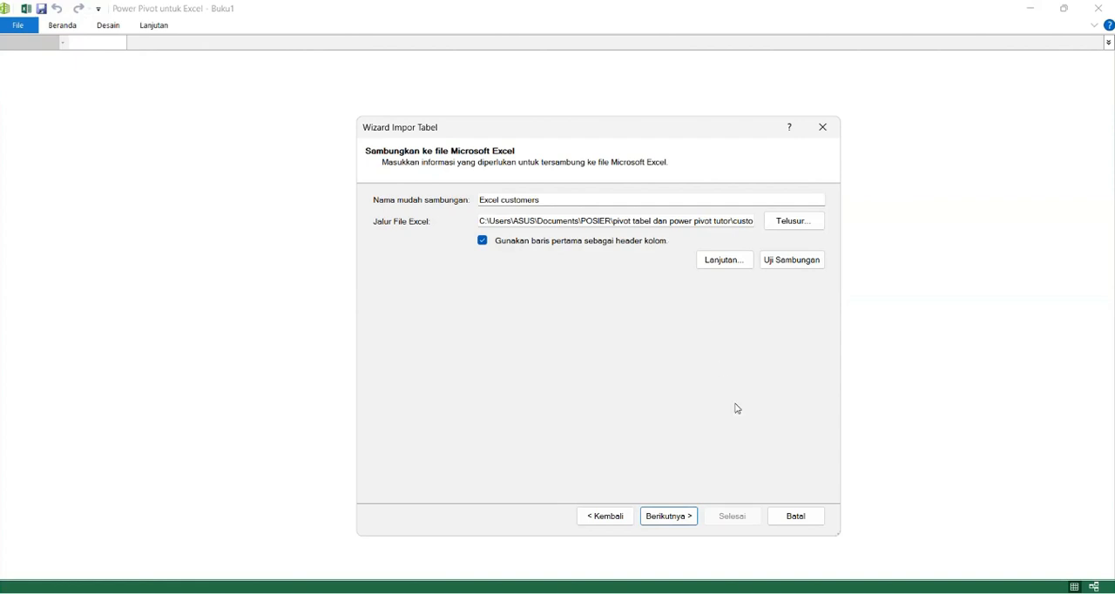
{"action": "left_click", "coordinate": [659, 517]}
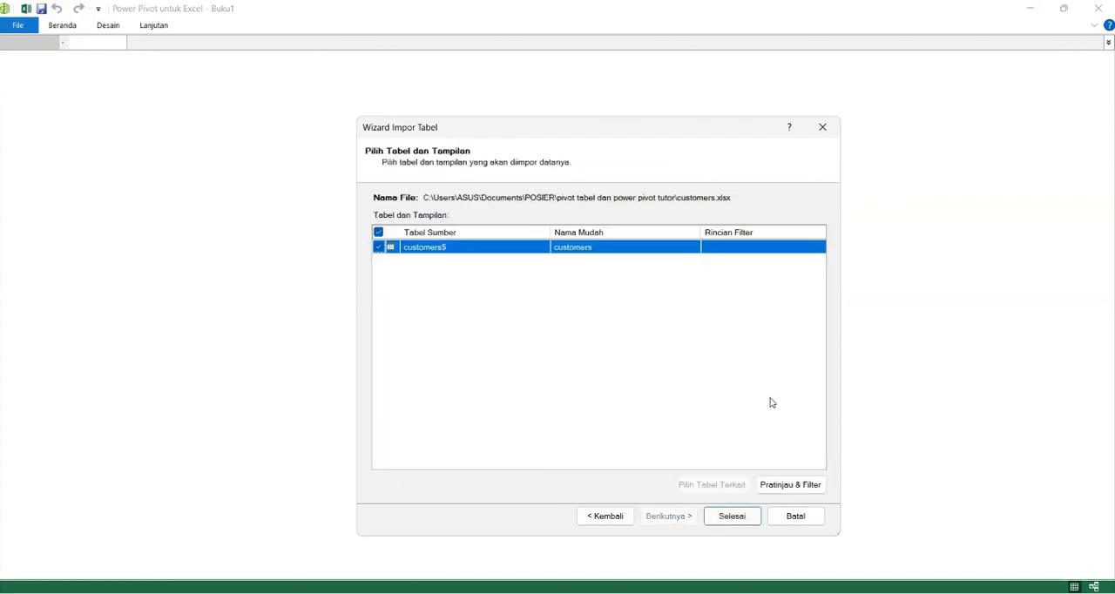
{"action": "left_click", "coordinate": [816, 483]}
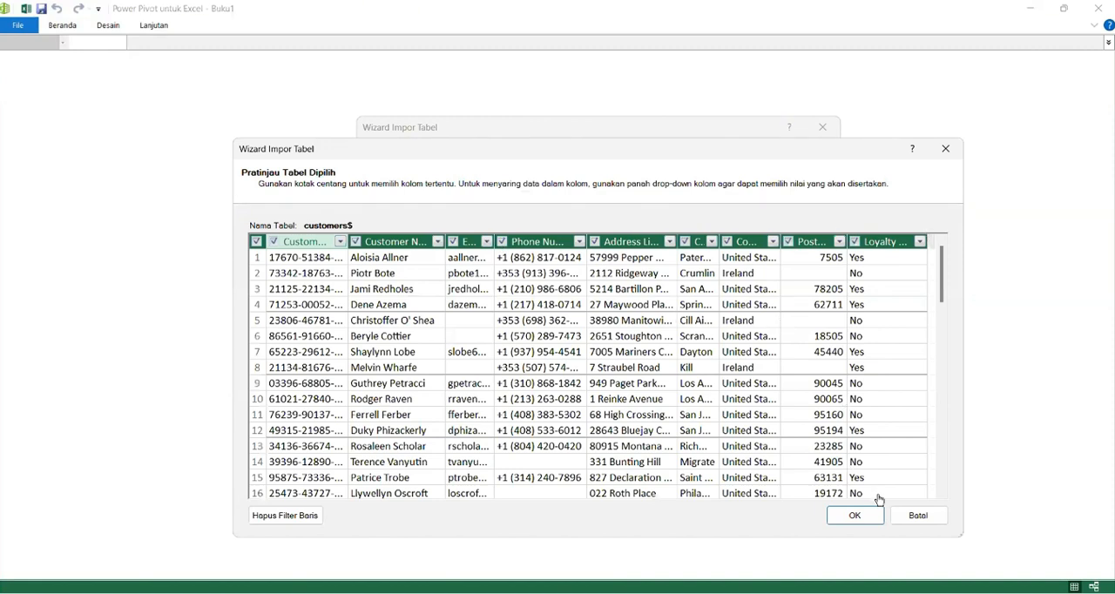
{"action": "left_click", "coordinate": [857, 521]}
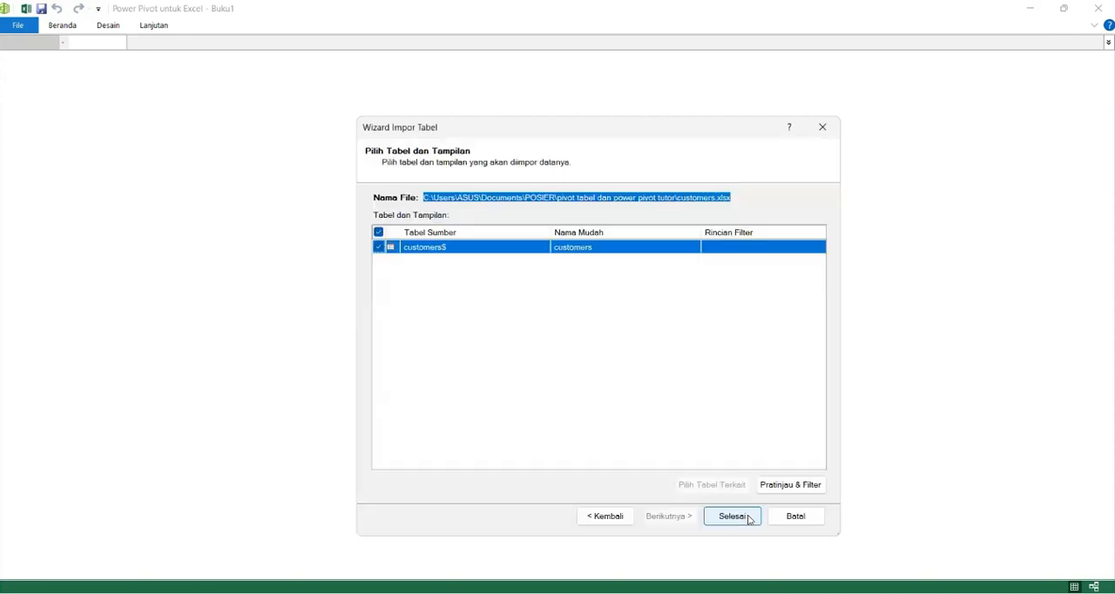
{"action": "left_click", "coordinate": [746, 521]}
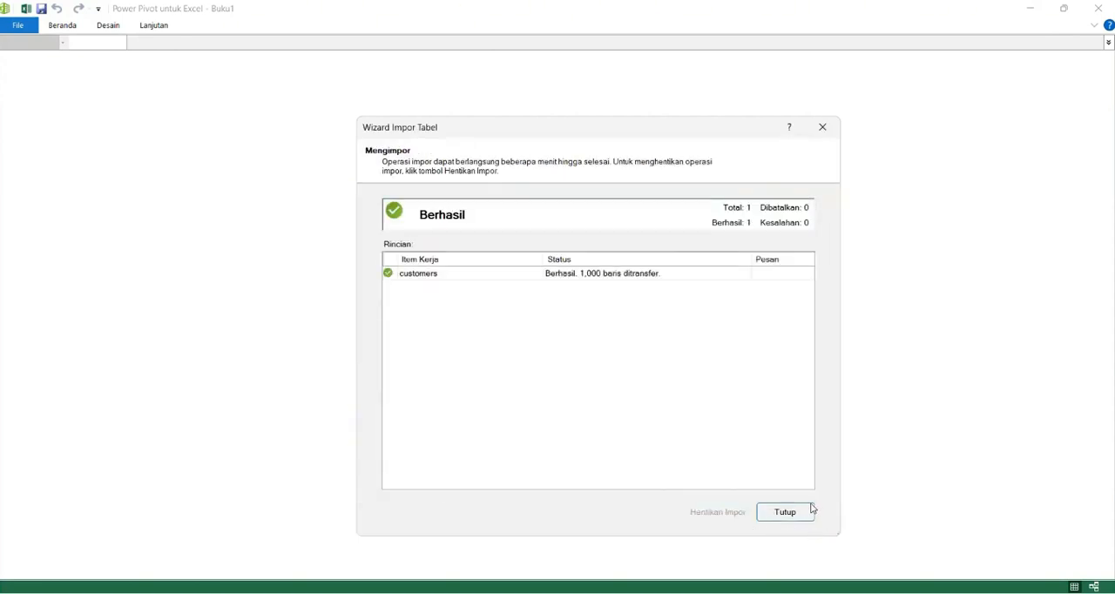
{"action": "left_click", "coordinate": [785, 511]}
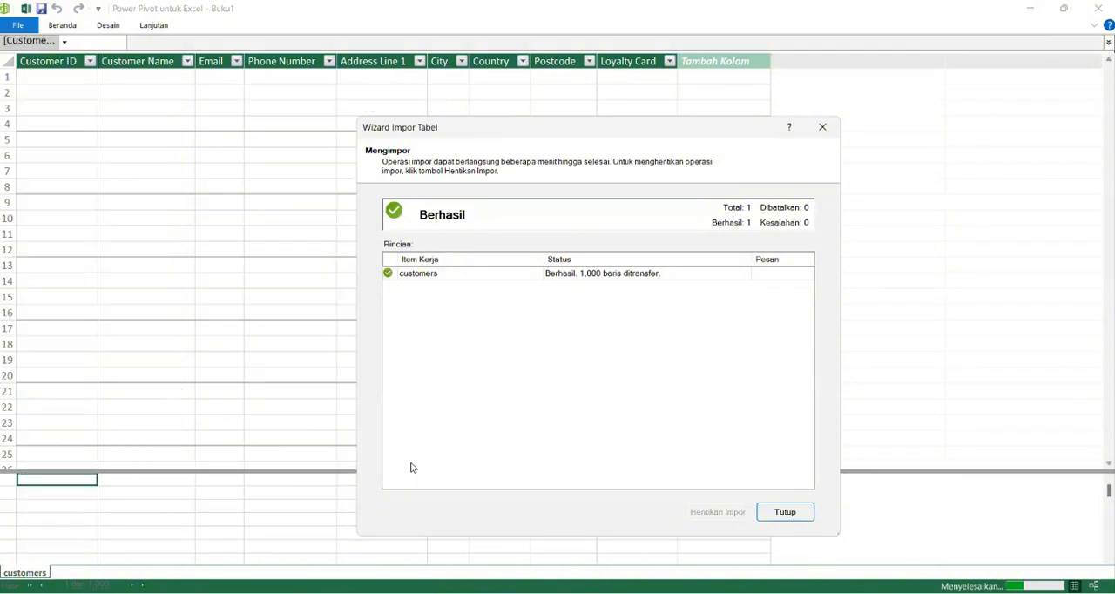
Step: Start another table import from an Excel file and choose the orders workbook as its source
{"action": "left_click", "coordinate": [70, 27]}
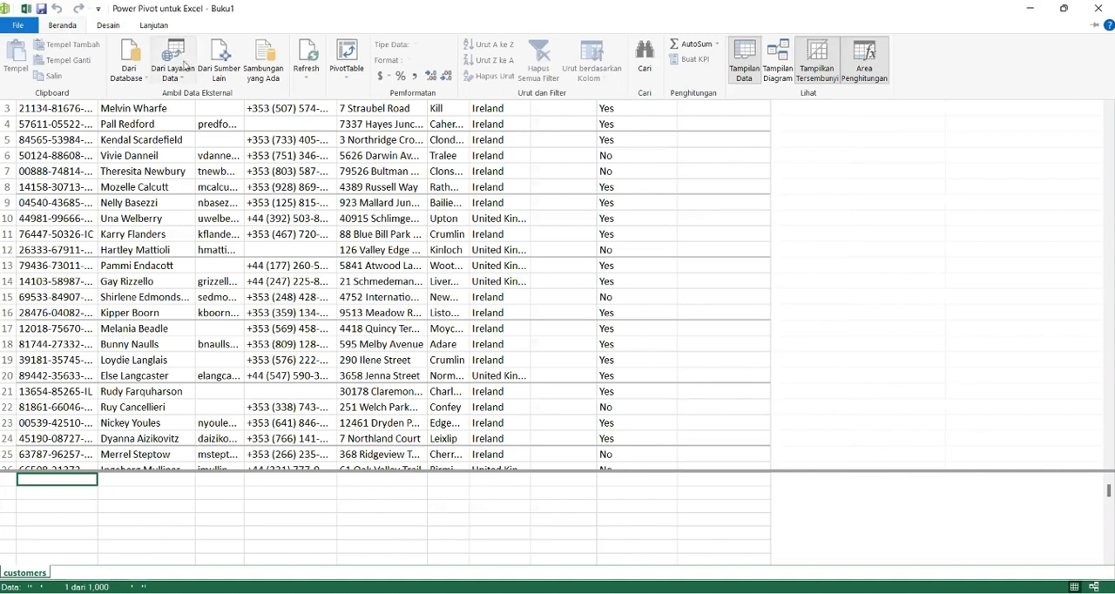
{"action": "left_click", "coordinate": [221, 82]}
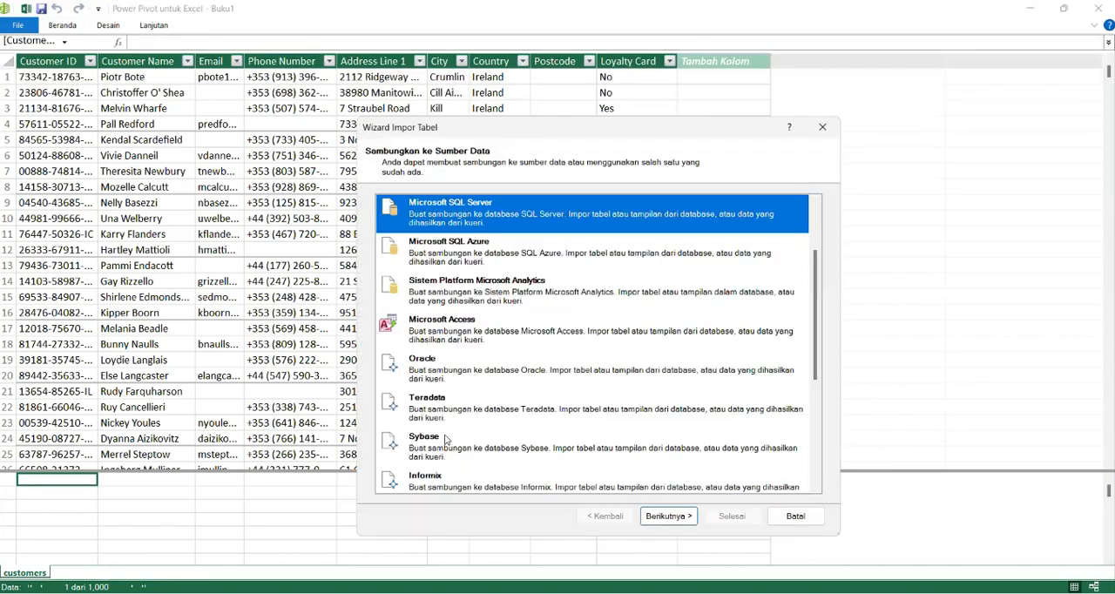
{"action": "scroll", "coordinate": [451, 413], "scroll_direction": "down", "scroll_amount": 5}
{"action": "left_click", "coordinate": [450, 412]}
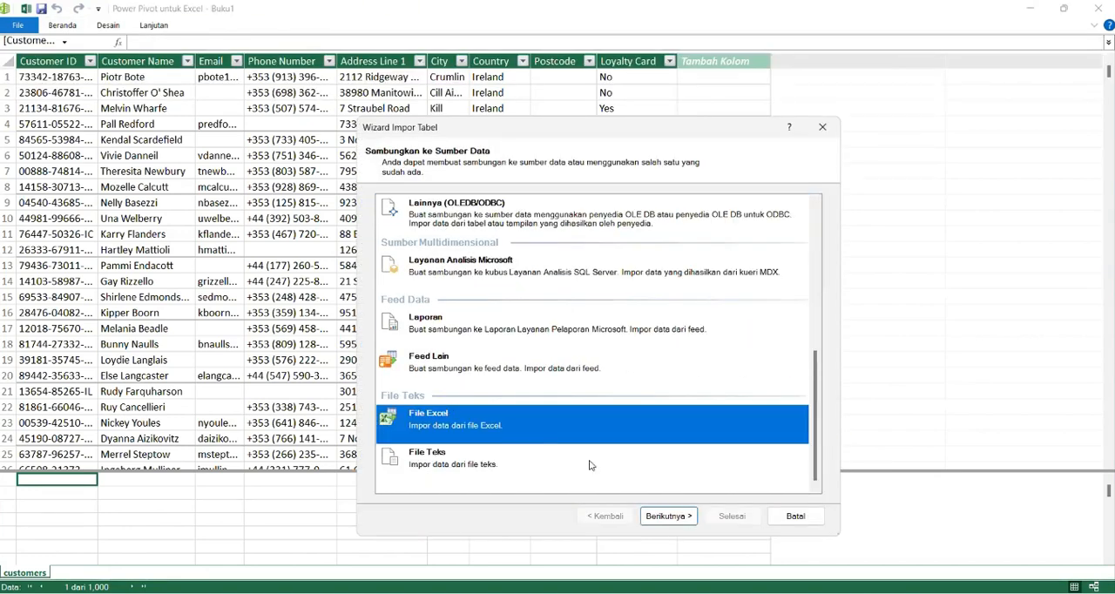
{"action": "left_click", "coordinate": [656, 517]}
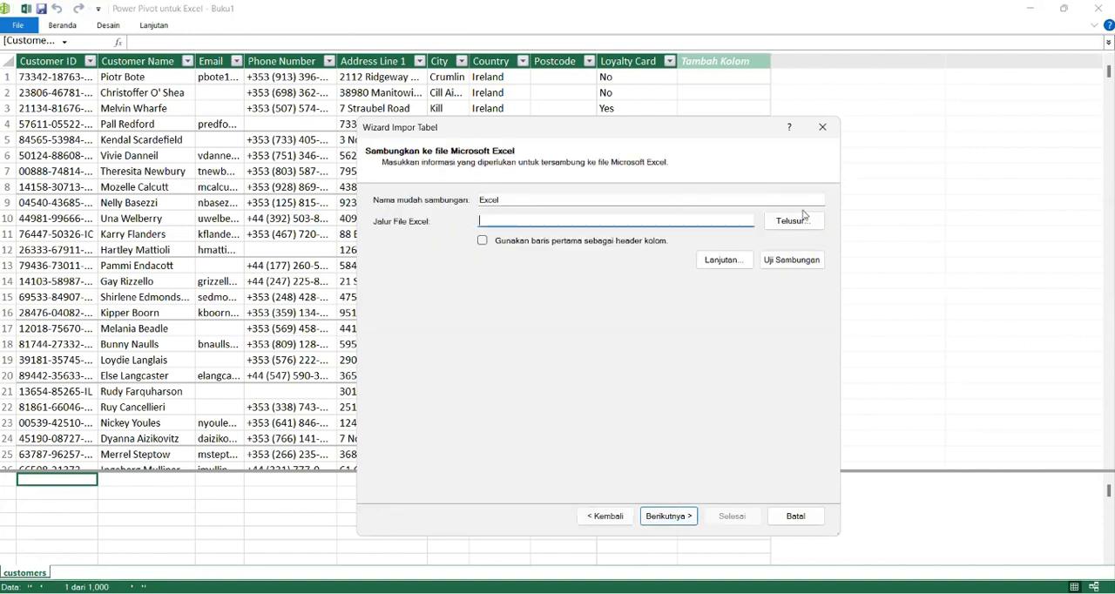
{"action": "left_click", "coordinate": [803, 228]}
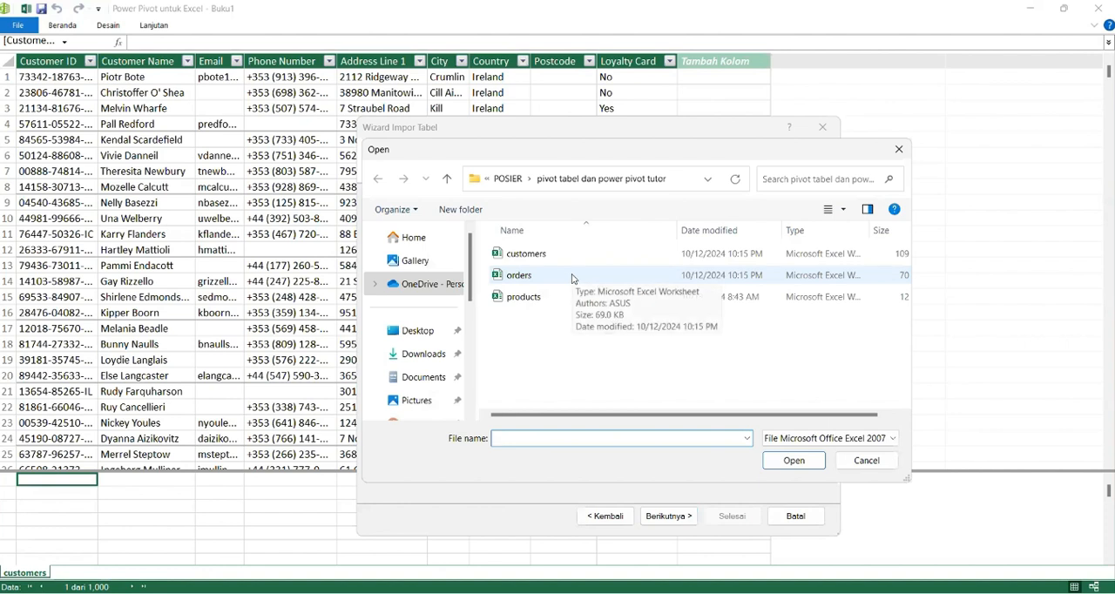
{"action": "left_click", "coordinate": [572, 276]}
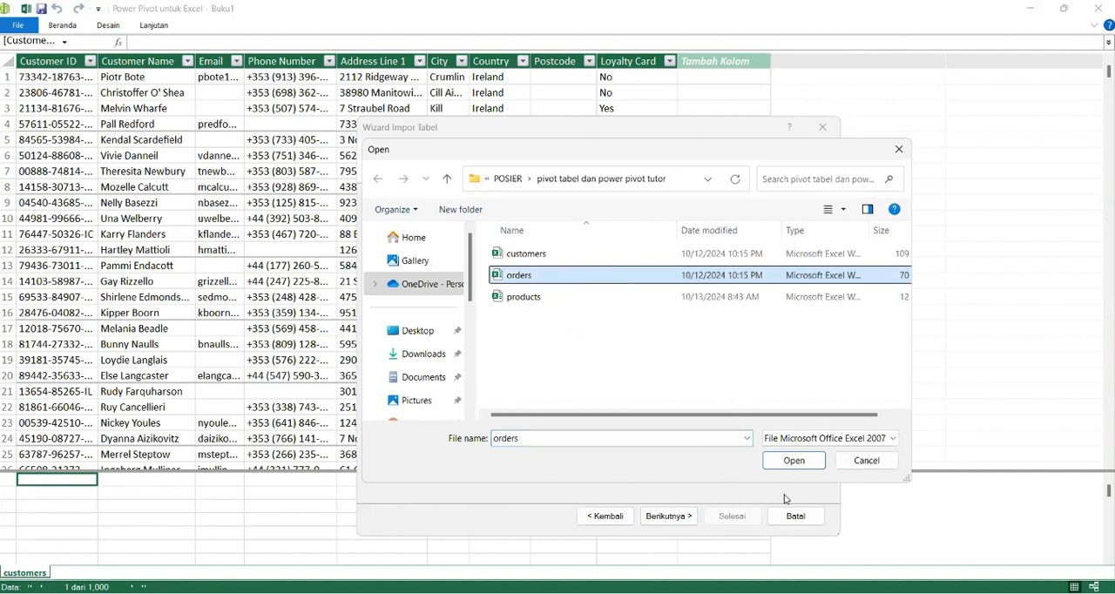
{"action": "left_click", "coordinate": [794, 461]}
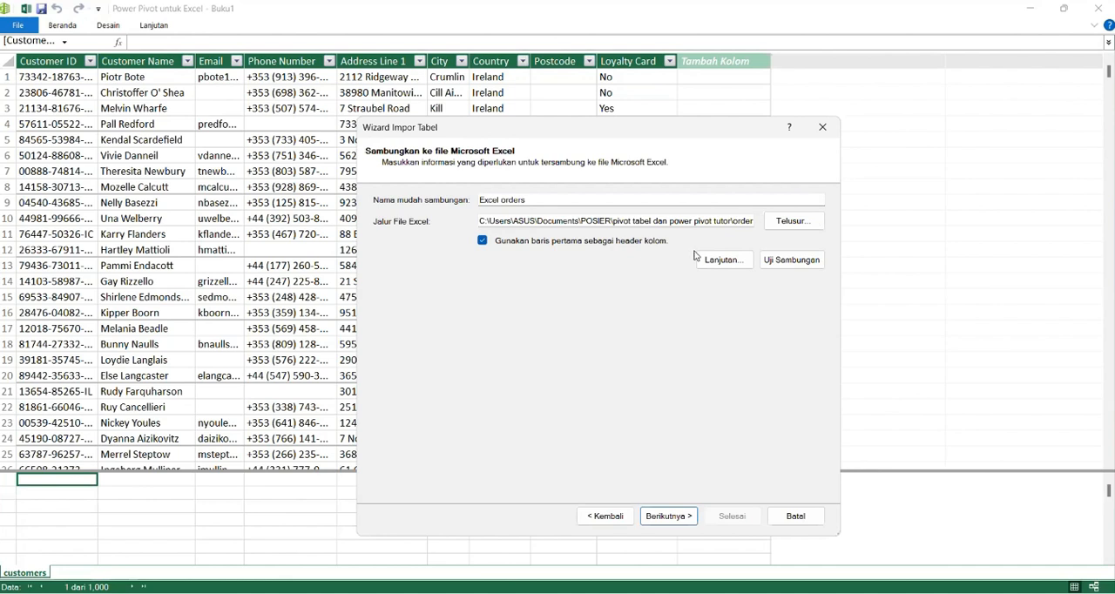
Step: Use the first row as column headers, preview the orders$ table and import it into the data model
{"action": "left_click", "coordinate": [673, 517]}
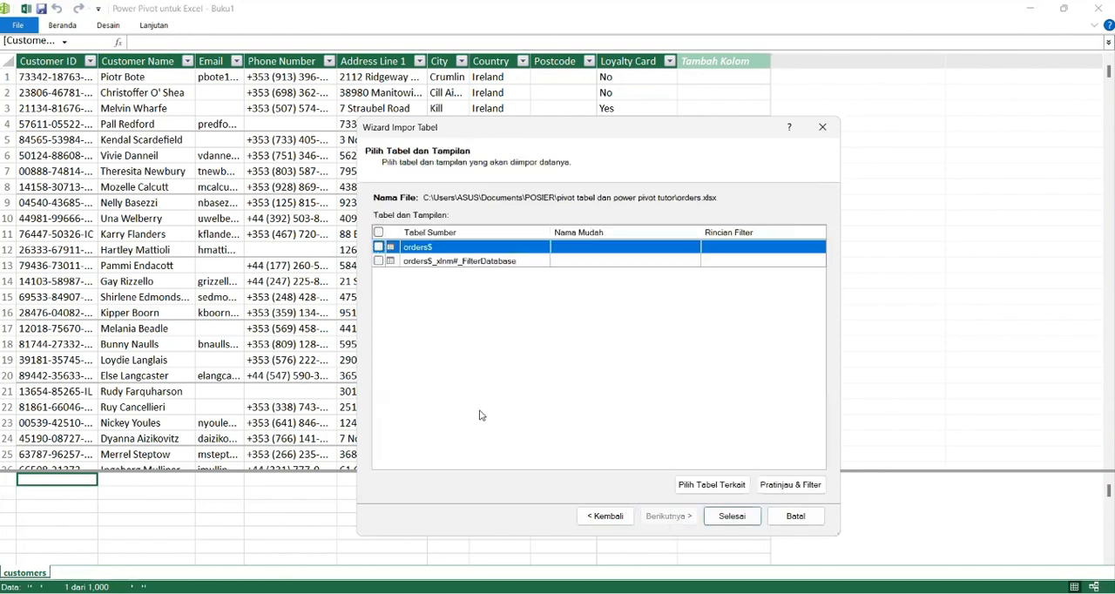
{"action": "left_click", "coordinate": [378, 247]}
{"action": "left_click", "coordinate": [810, 485]}
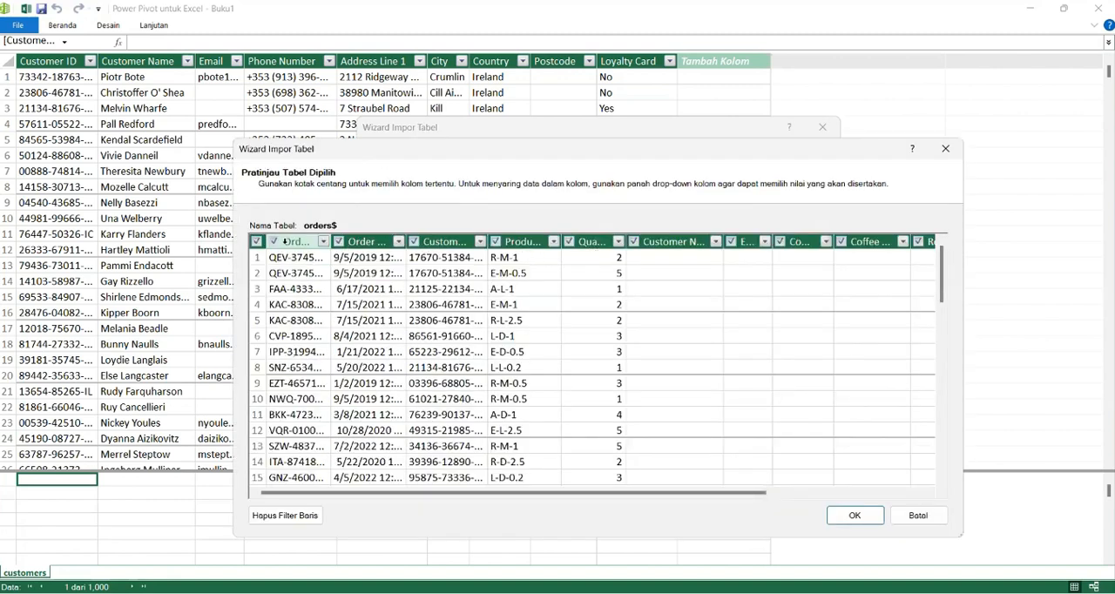
{"action": "left_click", "coordinate": [855, 516]}
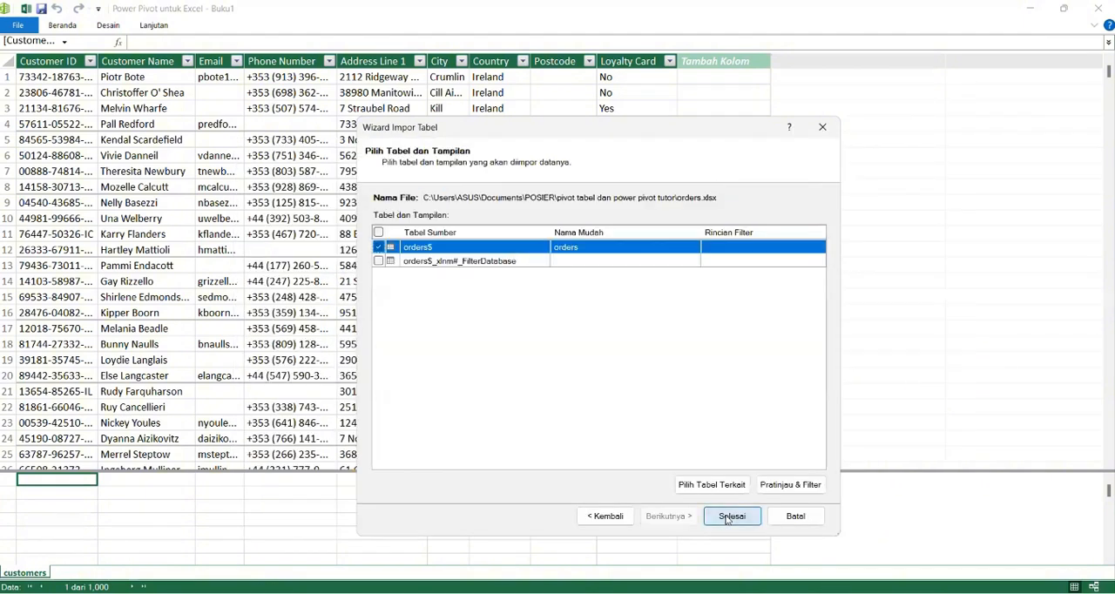
{"action": "left_click", "coordinate": [730, 515]}
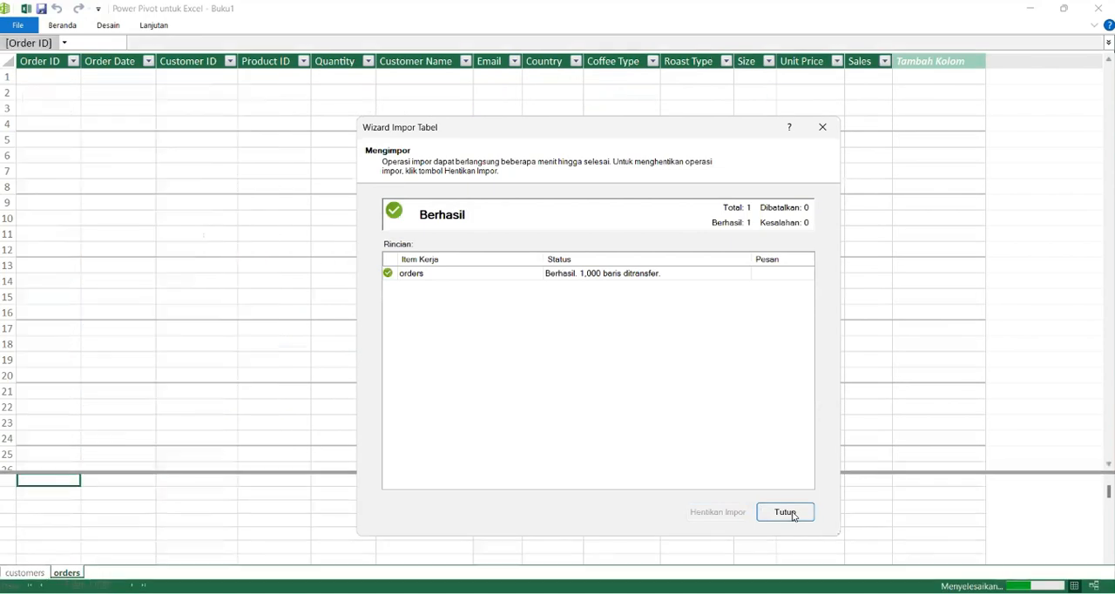
{"action": "left_click", "coordinate": [792, 514]}
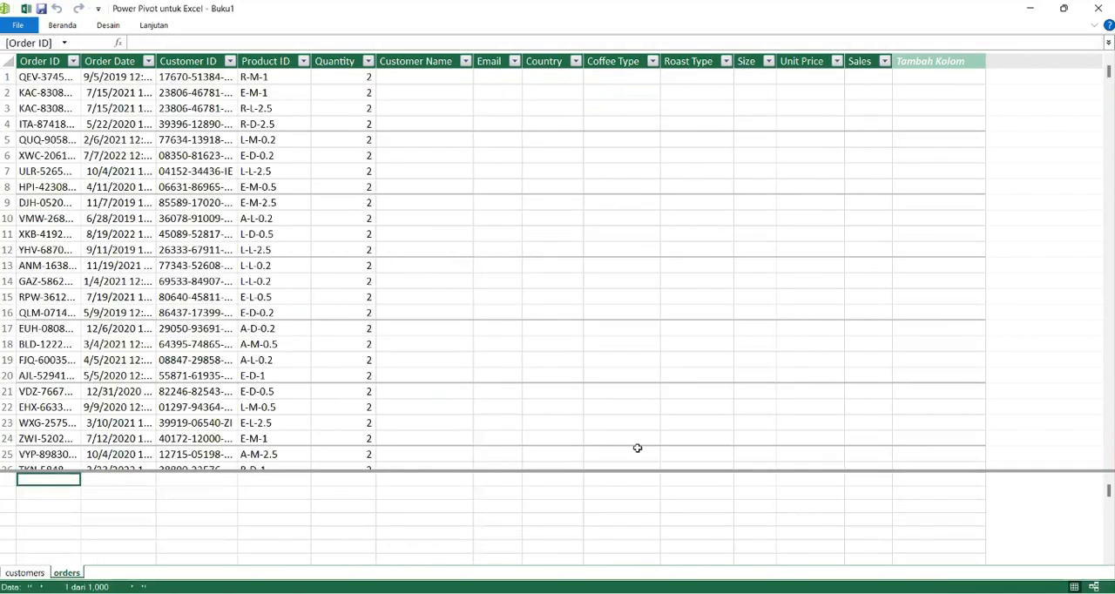
Step: Start a further table import from an Excel file and choose the products workbook as its source
{"action": "left_click", "coordinate": [61, 26]}
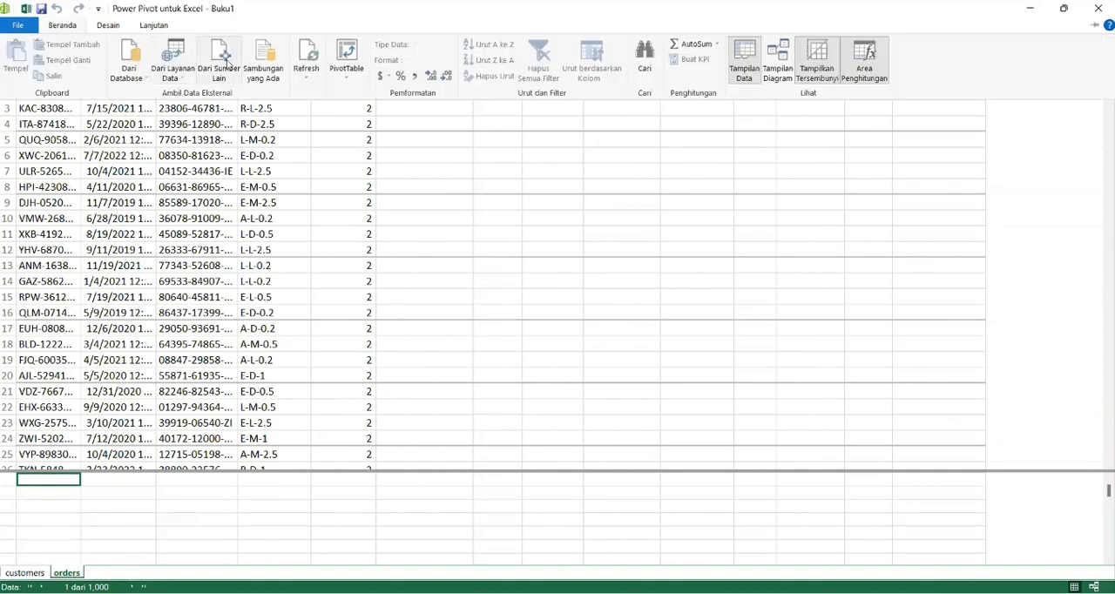
{"action": "left_click", "coordinate": [221, 61]}
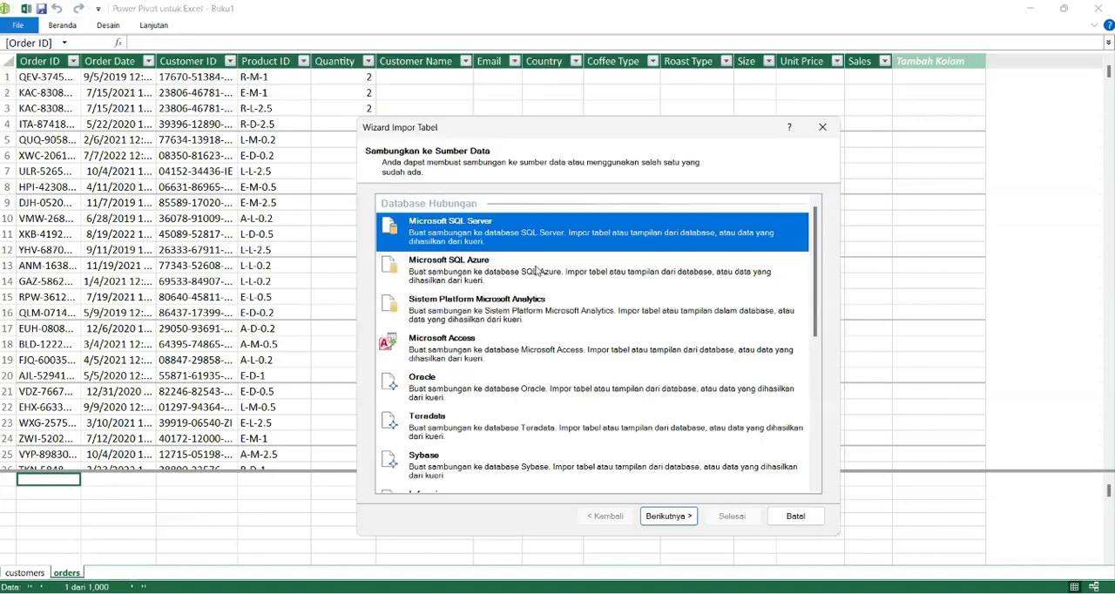
{"action": "scroll", "coordinate": [538, 271], "scroll_direction": "down", "scroll_amount": 8}
{"action": "left_click", "coordinate": [453, 427]}
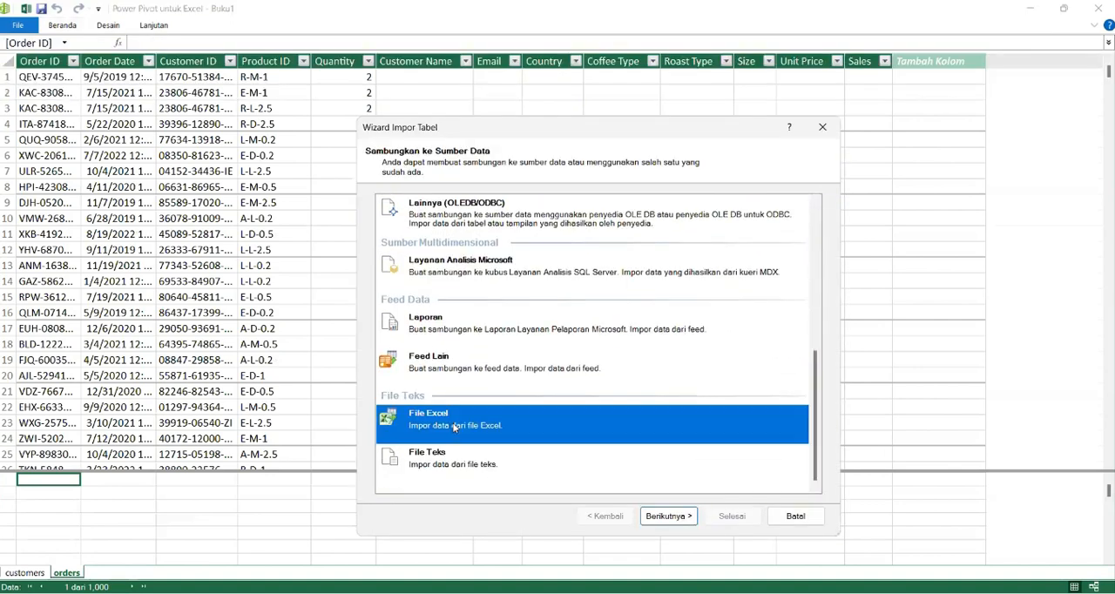
{"action": "left_click", "coordinate": [665, 516]}
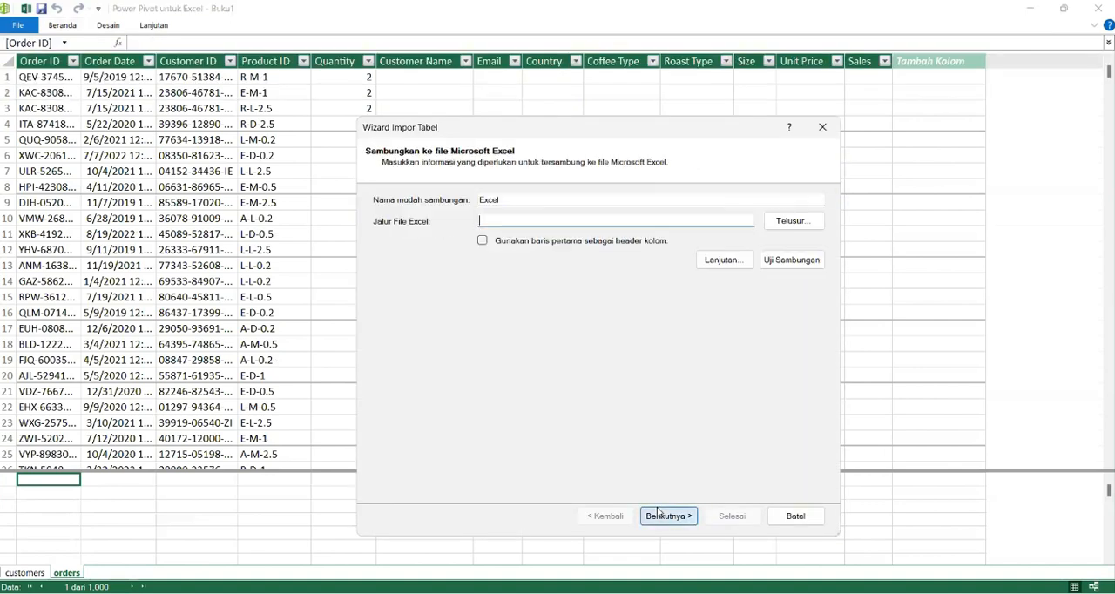
{"action": "left_click", "coordinate": [786, 222]}
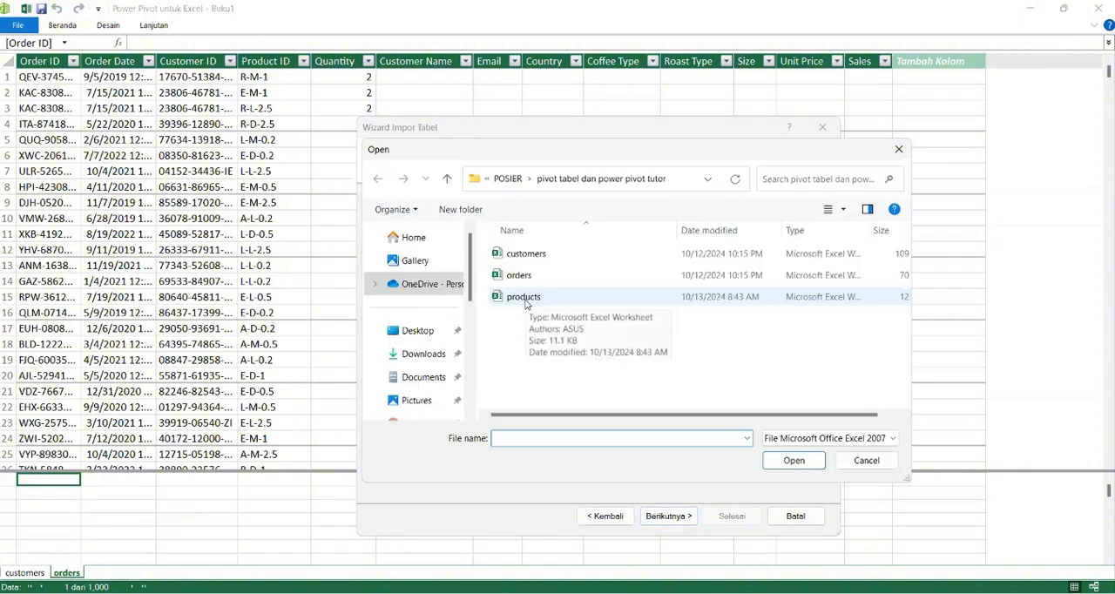
{"action": "left_click", "coordinate": [526, 303]}
{"action": "left_click", "coordinate": [807, 464]}
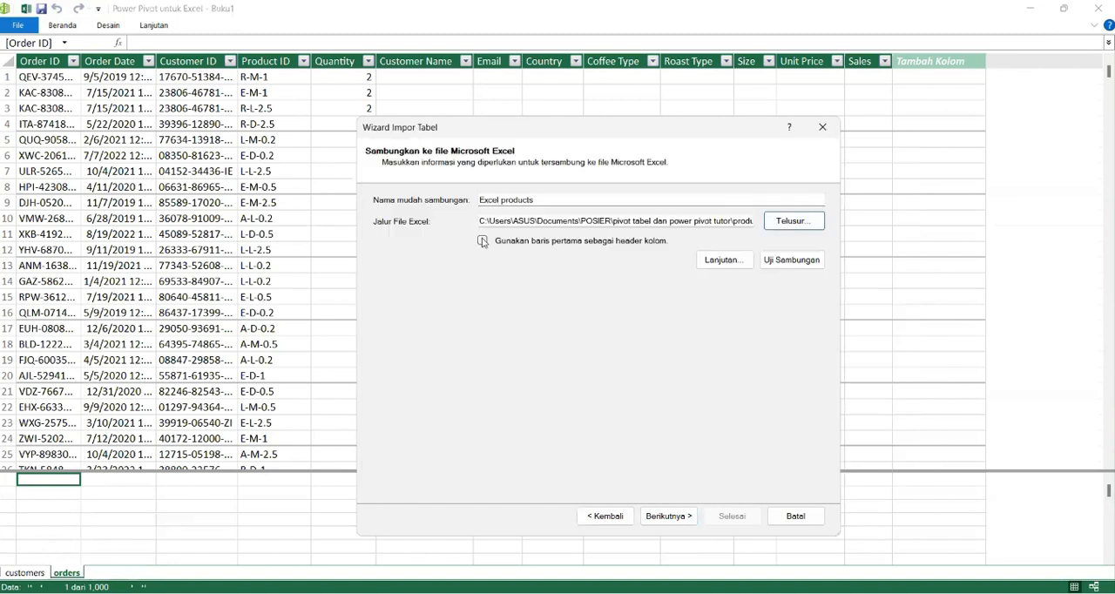
Step: Use the first row as column headers, preview the products$ table and import it into the data model
{"action": "left_click", "coordinate": [482, 241]}
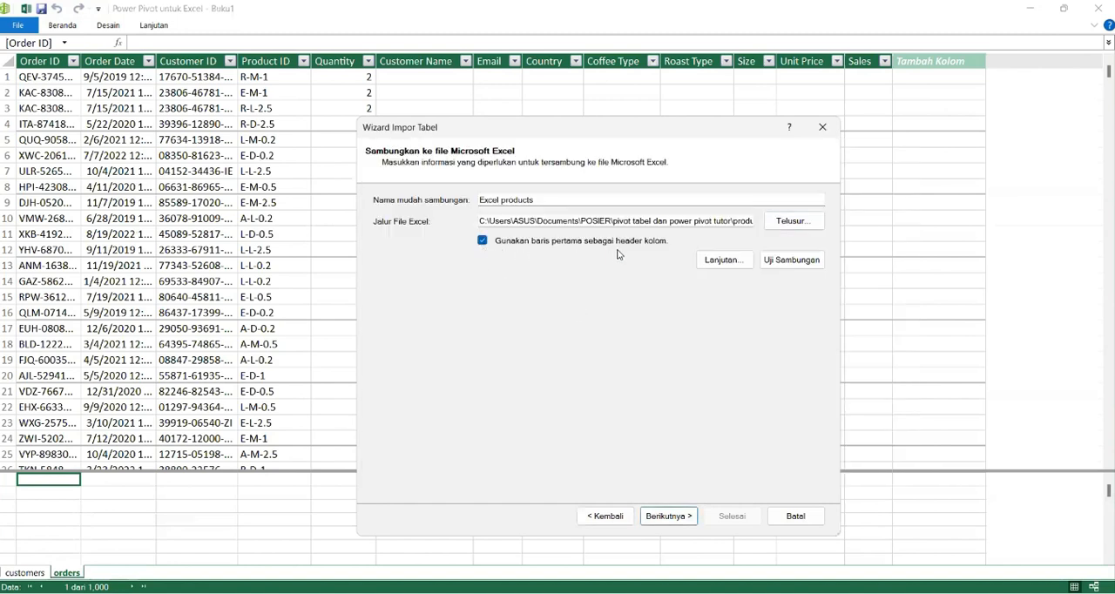
{"action": "left_click", "coordinate": [691, 523]}
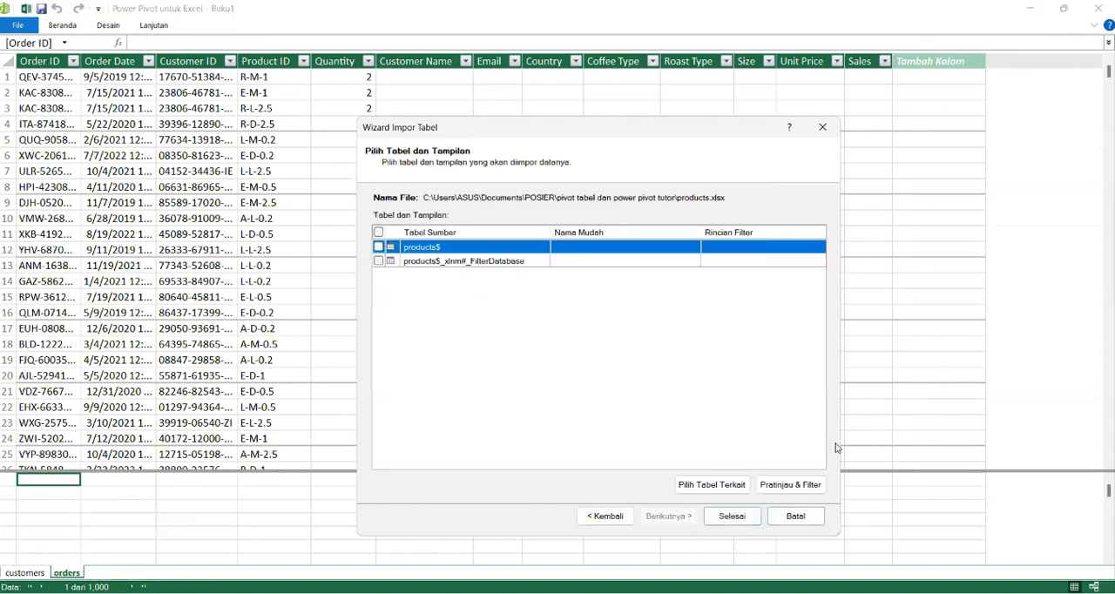
{"action": "left_click", "coordinate": [810, 487]}
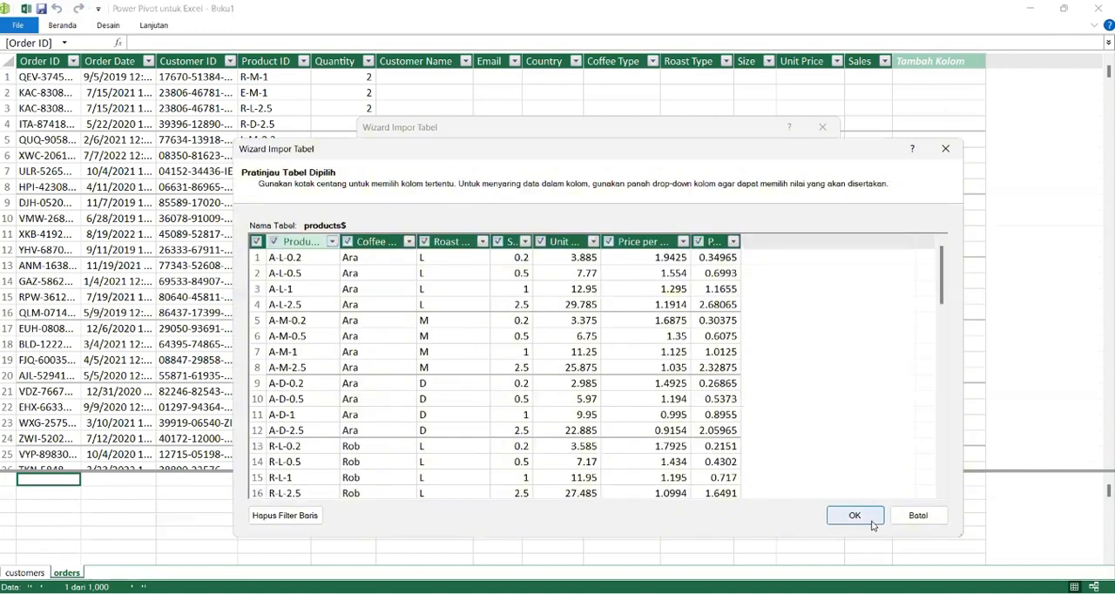
{"action": "left_click", "coordinate": [858, 516]}
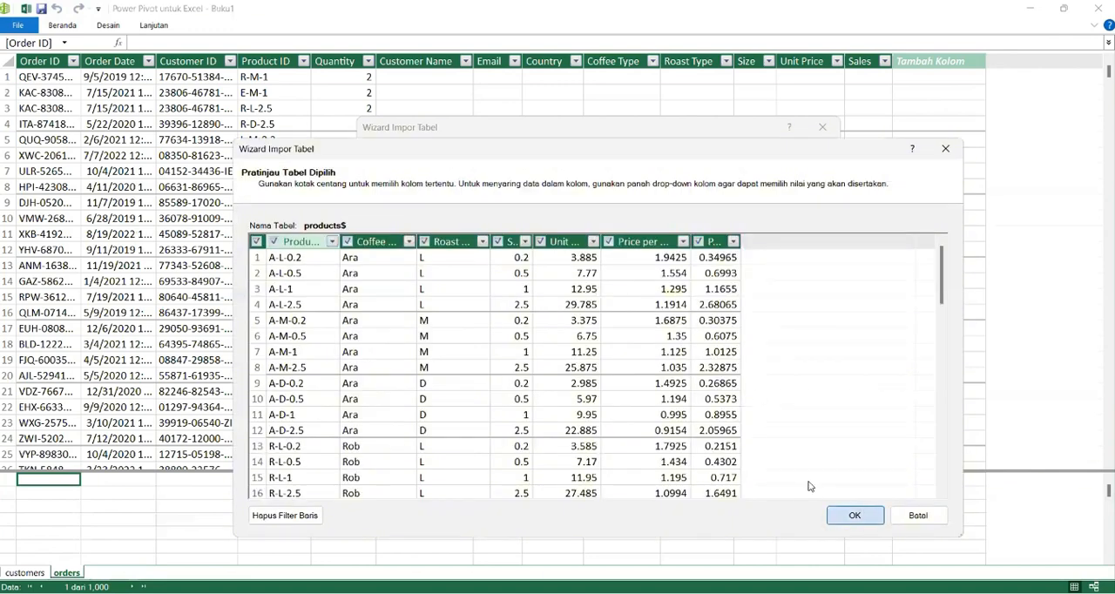
{"action": "left_click", "coordinate": [378, 247]}
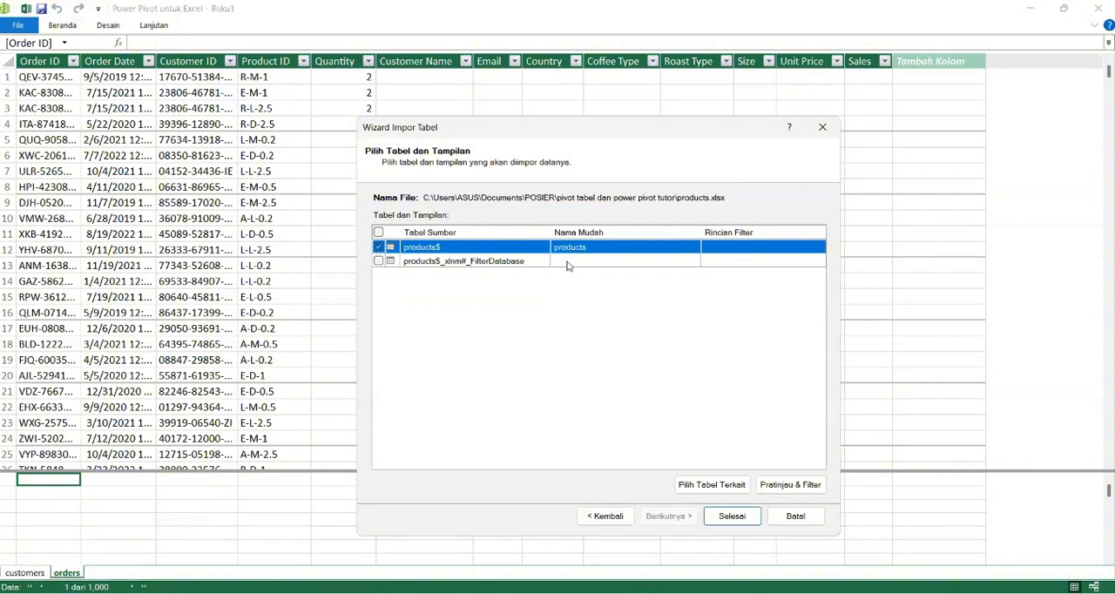
{"action": "left_click", "coordinate": [745, 517]}
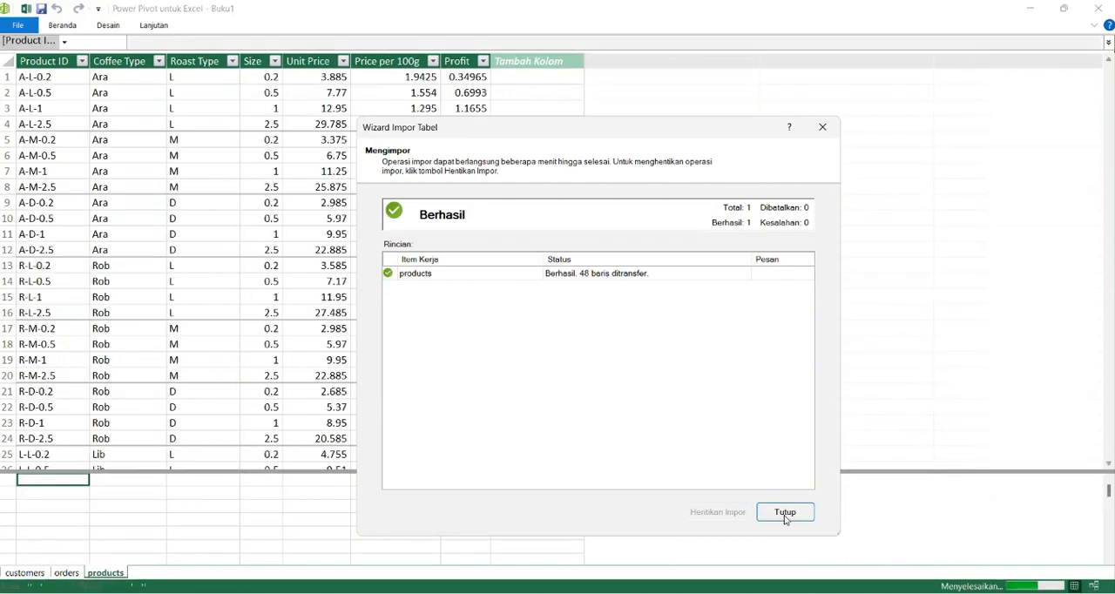
{"action": "left_click", "coordinate": [785, 513]}
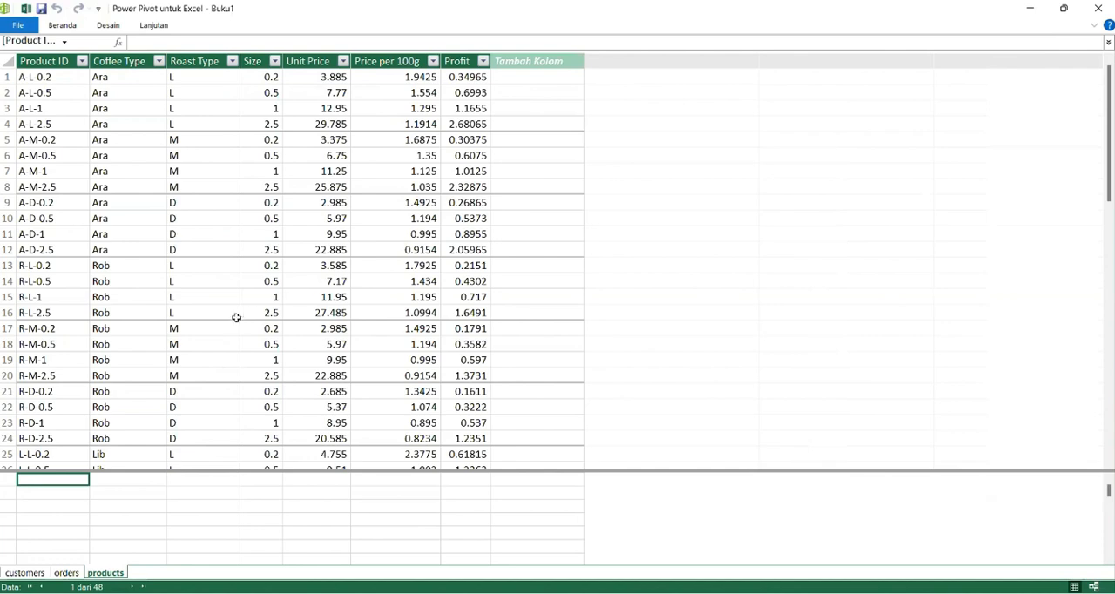
Step: Review the imported customers, orders and products tables in turn, comparing their columns
{"action": "left_click", "coordinate": [29, 572]}
{"action": "left_click", "coordinate": [67, 572]}
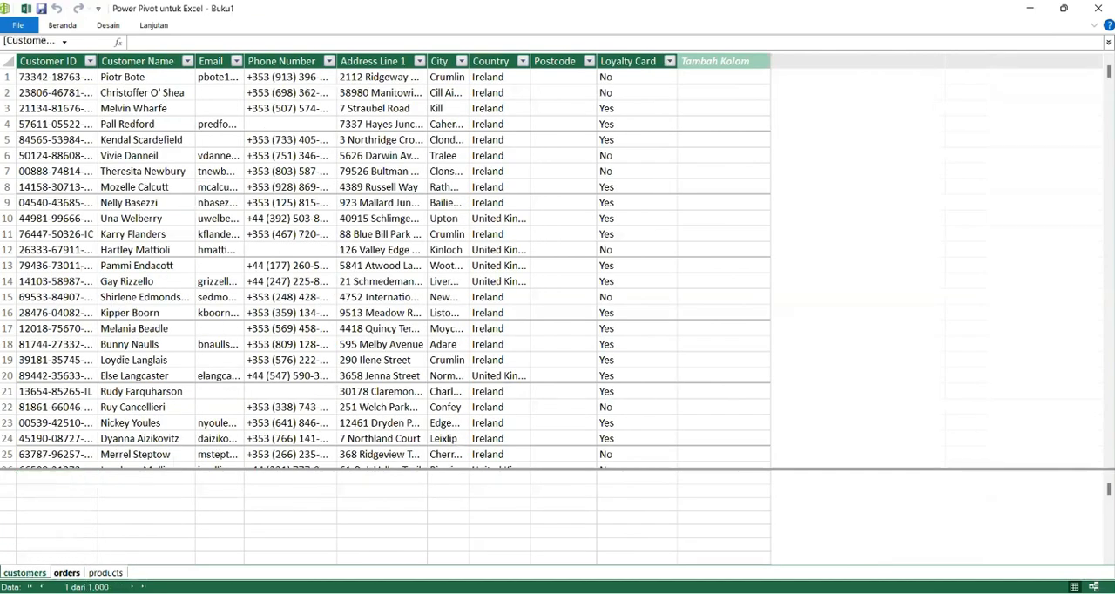
{"action": "left_click", "coordinate": [106, 572]}
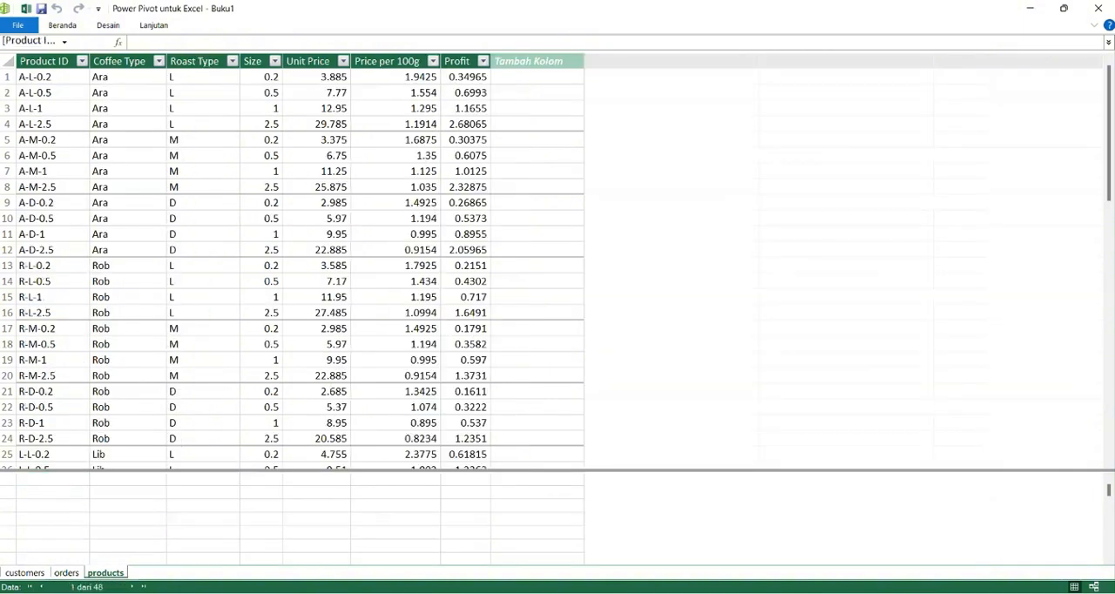
{"action": "left_click", "coordinate": [66, 572]}
{"action": "left_click", "coordinate": [24, 573]}
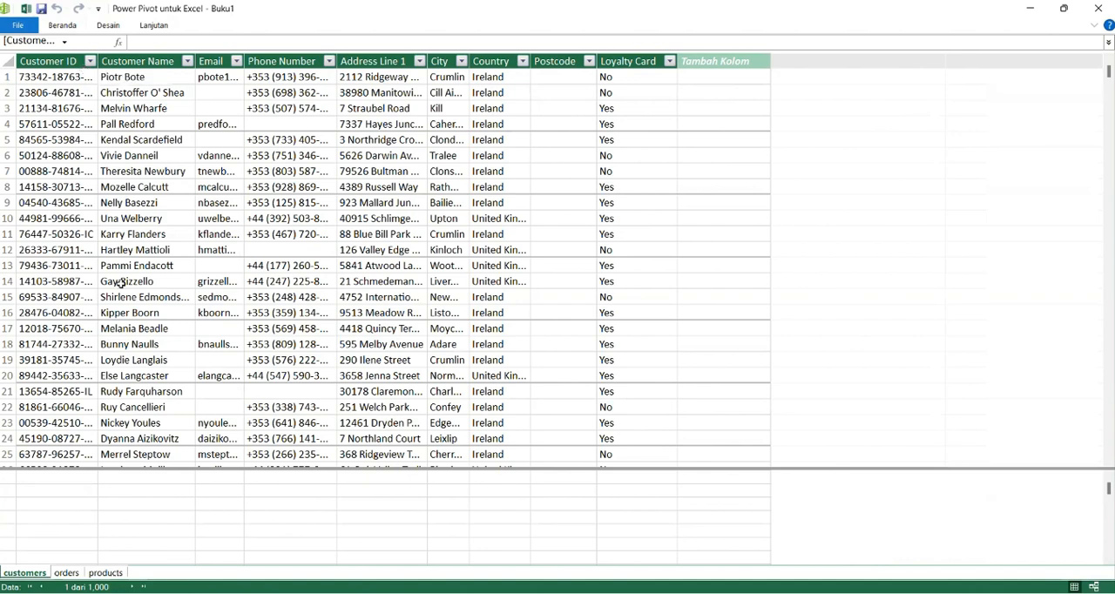
{"action": "left_click", "coordinate": [67, 572]}
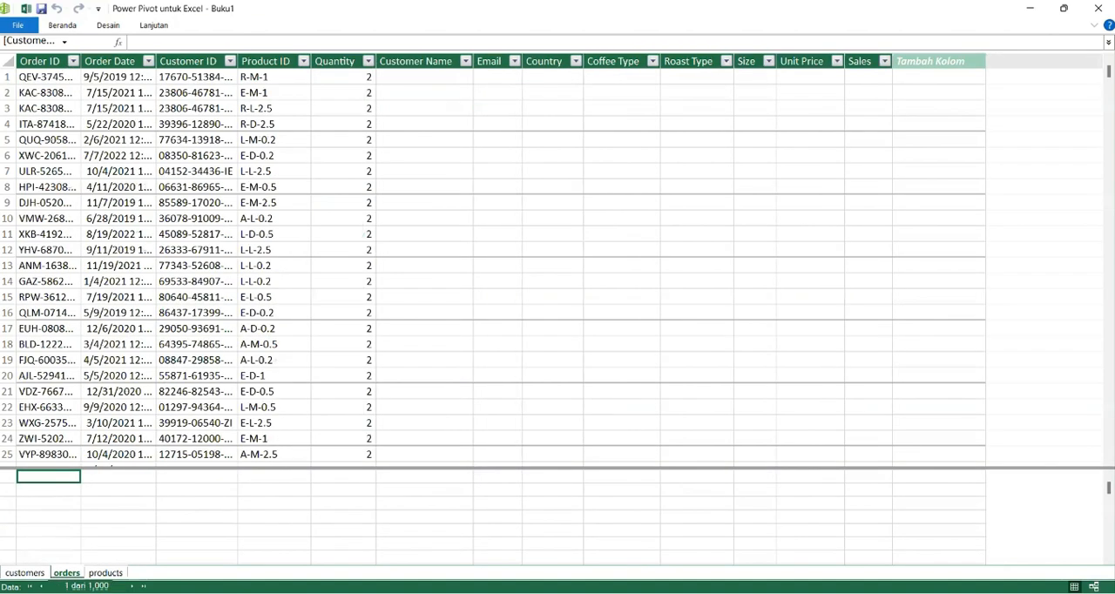
{"action": "left_click", "coordinate": [105, 572]}
{"action": "left_click", "coordinate": [67, 572]}
Step: Permanently delete the empty Postcode column from the customers table
{"action": "left_click", "coordinate": [26, 572]}
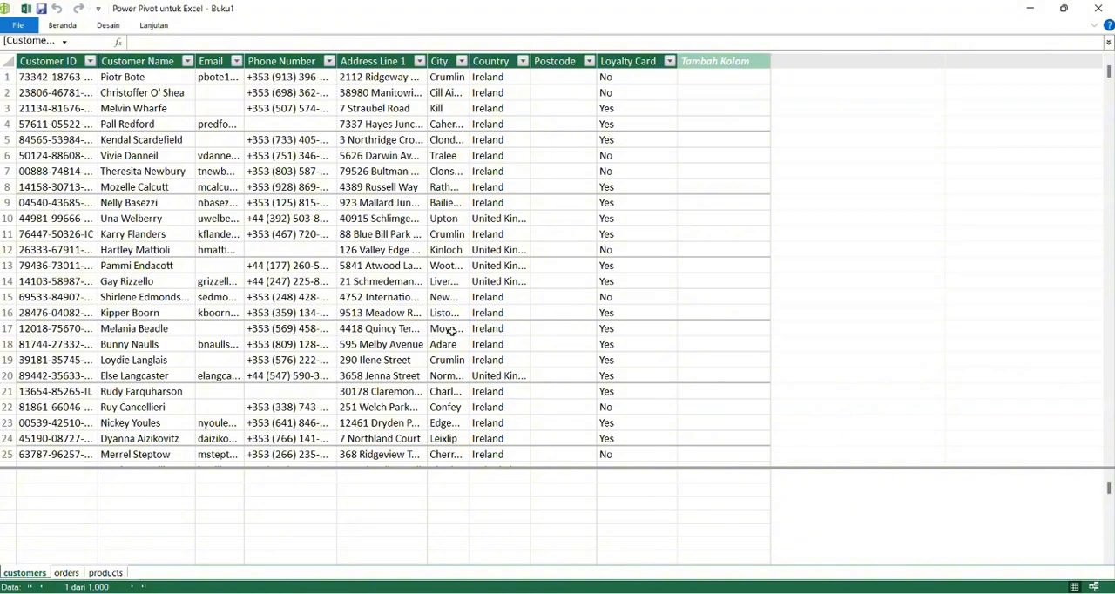
{"action": "scroll", "coordinate": [514, 305], "scroll_direction": "down", "scroll_amount": 19}
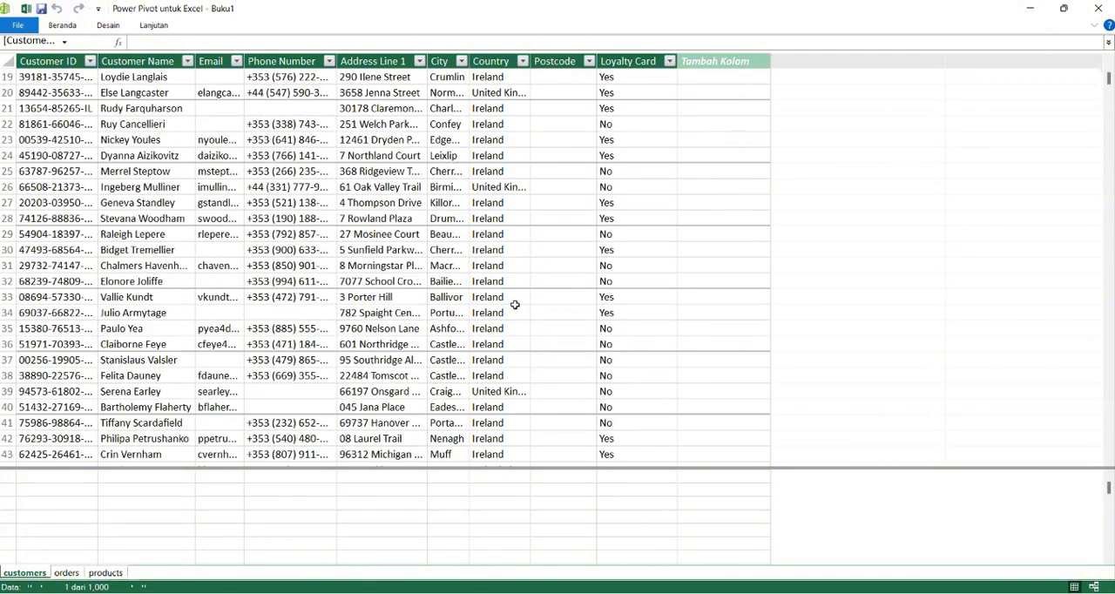
{"action": "scroll", "coordinate": [515, 305], "scroll_direction": "down", "scroll_amount": 2}
{"action": "scroll", "coordinate": [515, 305], "scroll_direction": "up", "scroll_amount": 20}
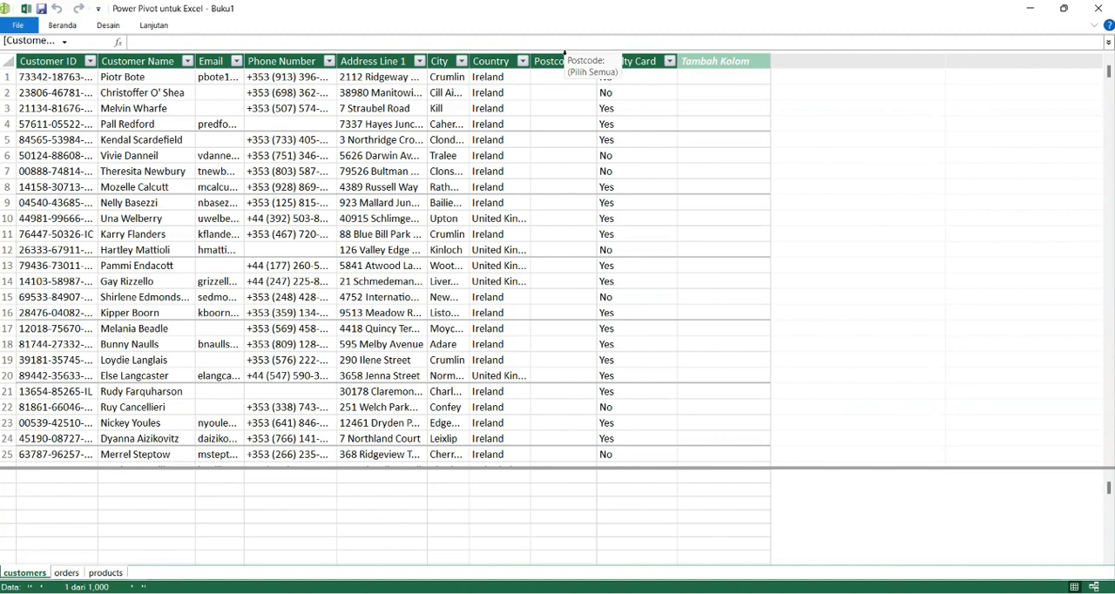
{"action": "left_click", "coordinate": [564, 59]}
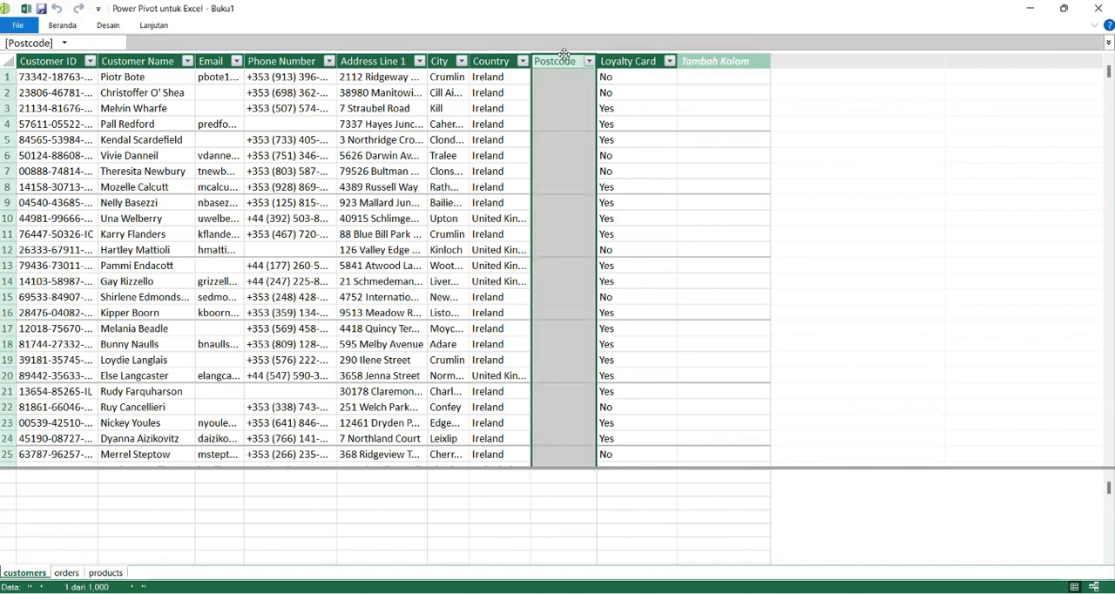
{"action": "key", "text": "Delete"}
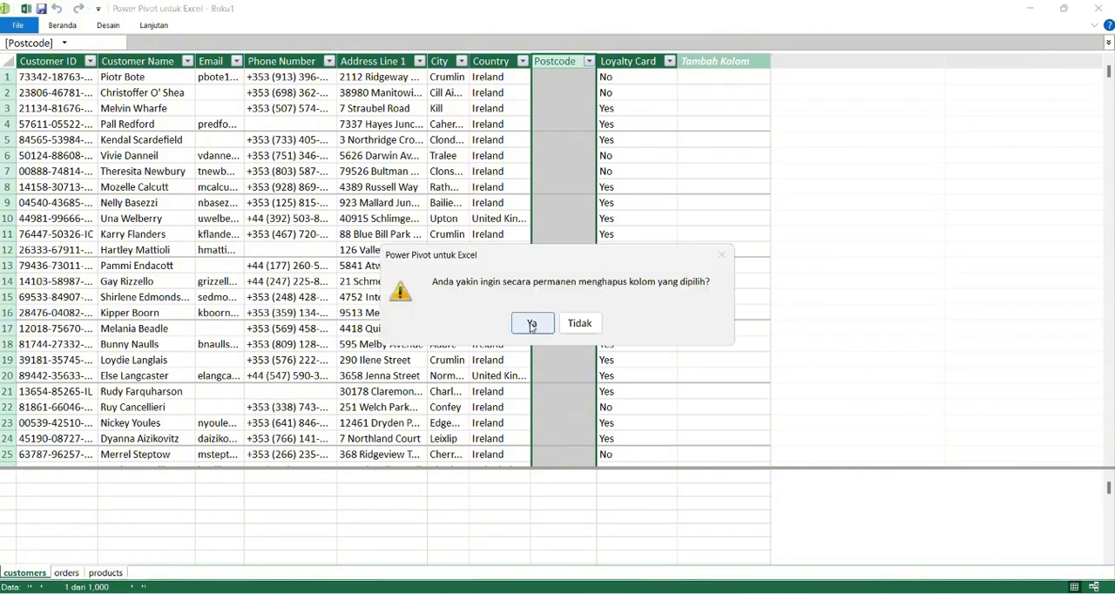
{"action": "left_click", "coordinate": [532, 324]}
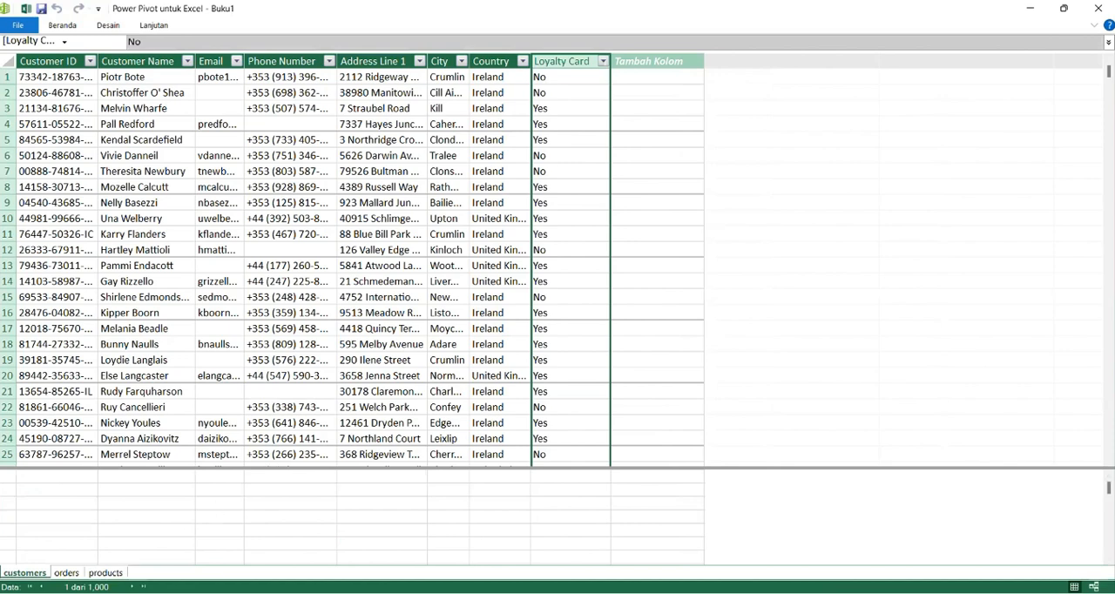
Step: Permanently delete the empty columns from Customer Name through Sales in the orders table
{"action": "left_click", "coordinate": [66, 572]}
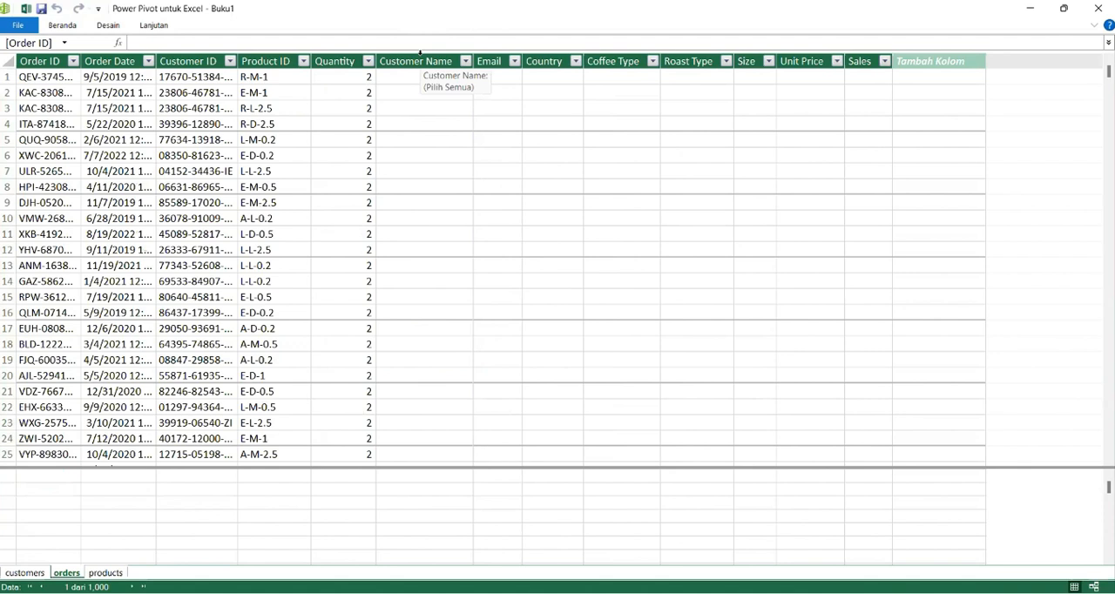
{"action": "left_click_drag", "start_coordinate": [420, 54], "coordinate": [514, 61]}
{"action": "left_click_drag", "start_coordinate": [592, 61], "coordinate": [855, 72]}
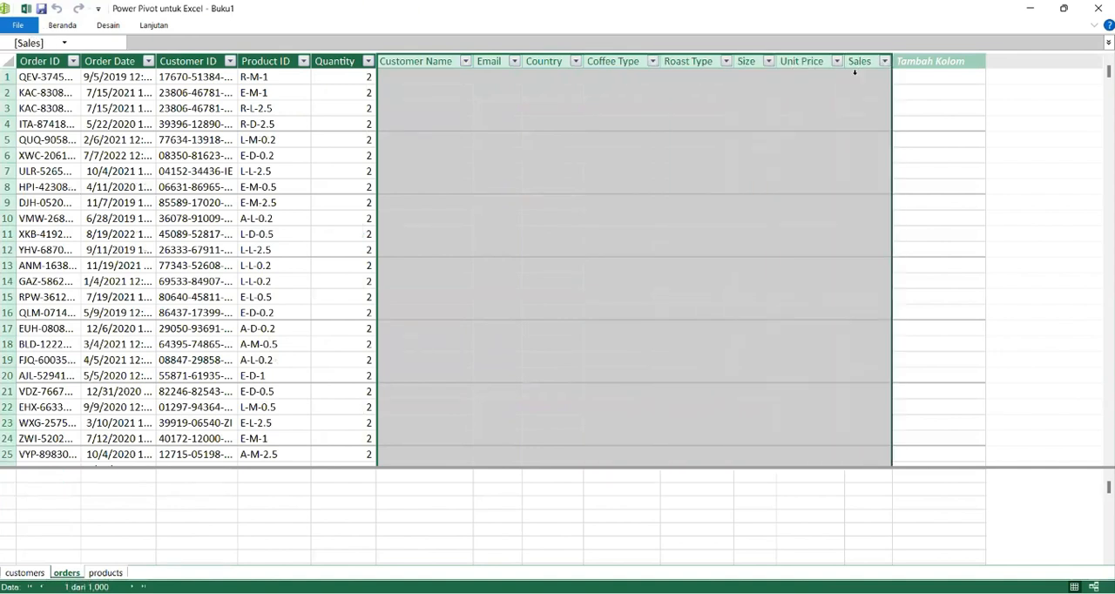
{"action": "key", "text": "Delete"}
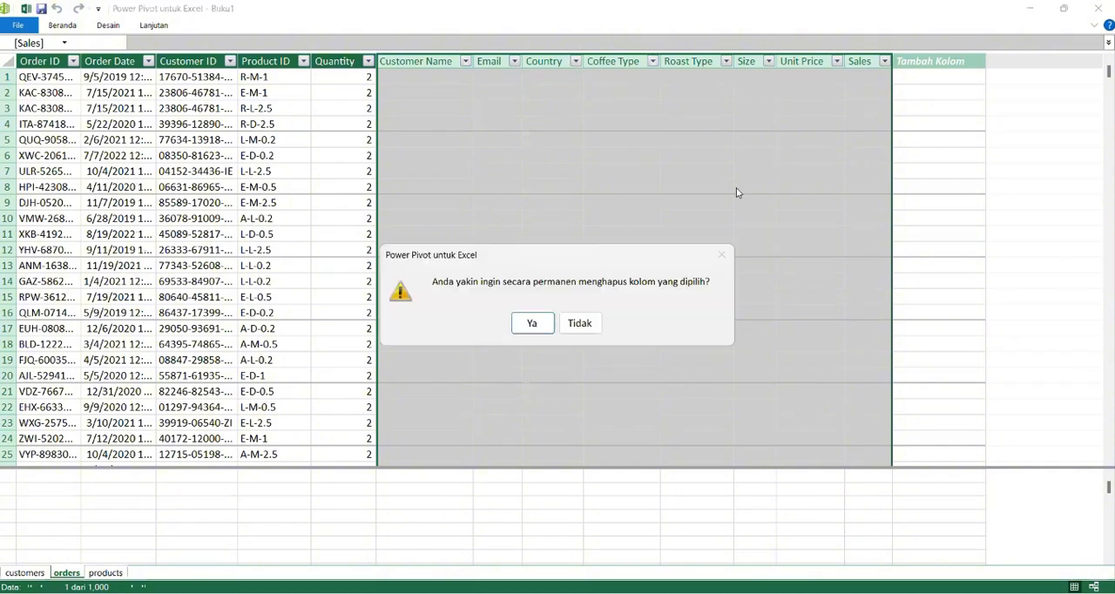
{"action": "left_click", "coordinate": [532, 323]}
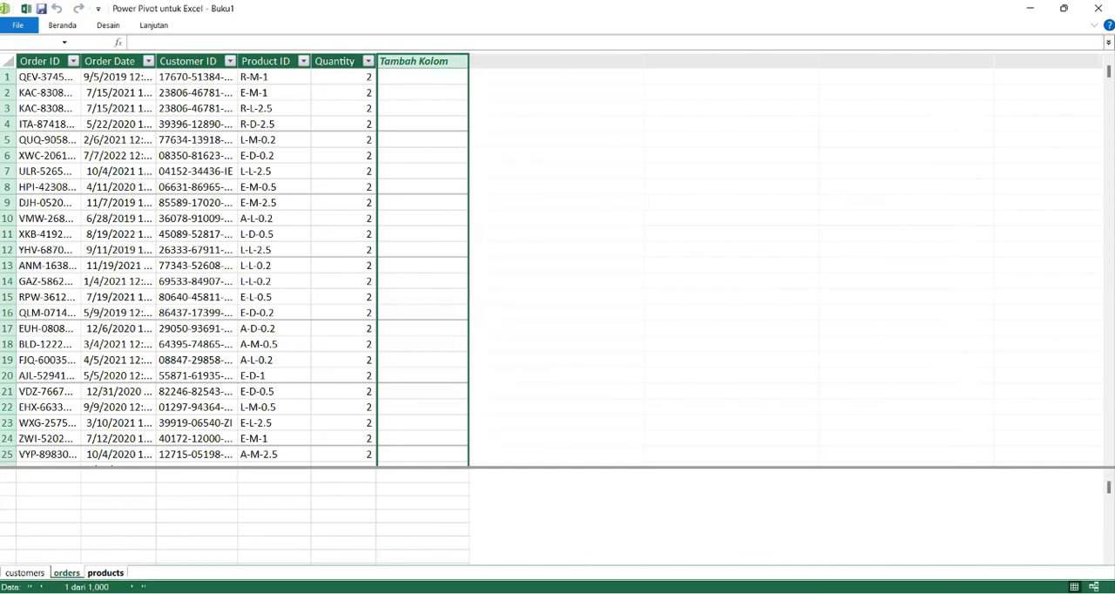
Step: Review the products, orders and customers tables to compare their remaining columns and shared ID fields
{"action": "left_click", "coordinate": [105, 573]}
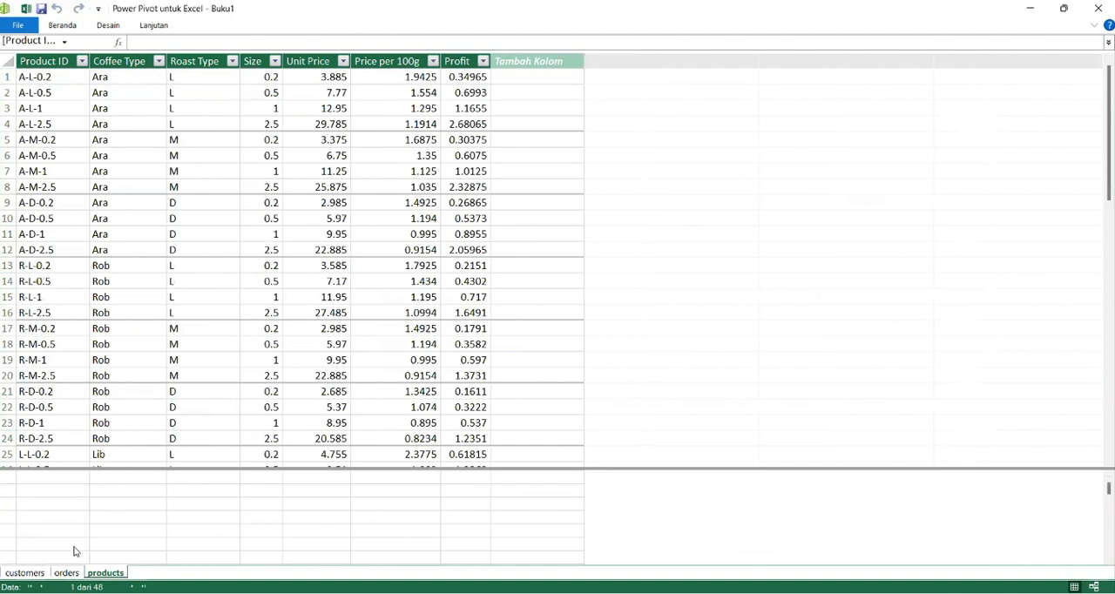
{"action": "left_click", "coordinate": [67, 572]}
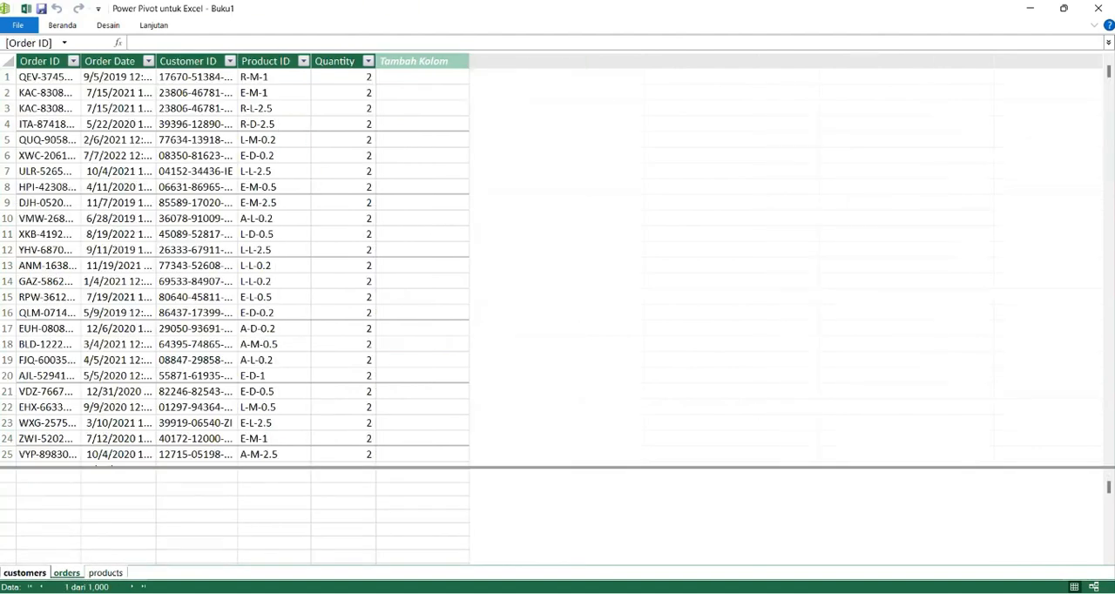
{"action": "left_click", "coordinate": [24, 572]}
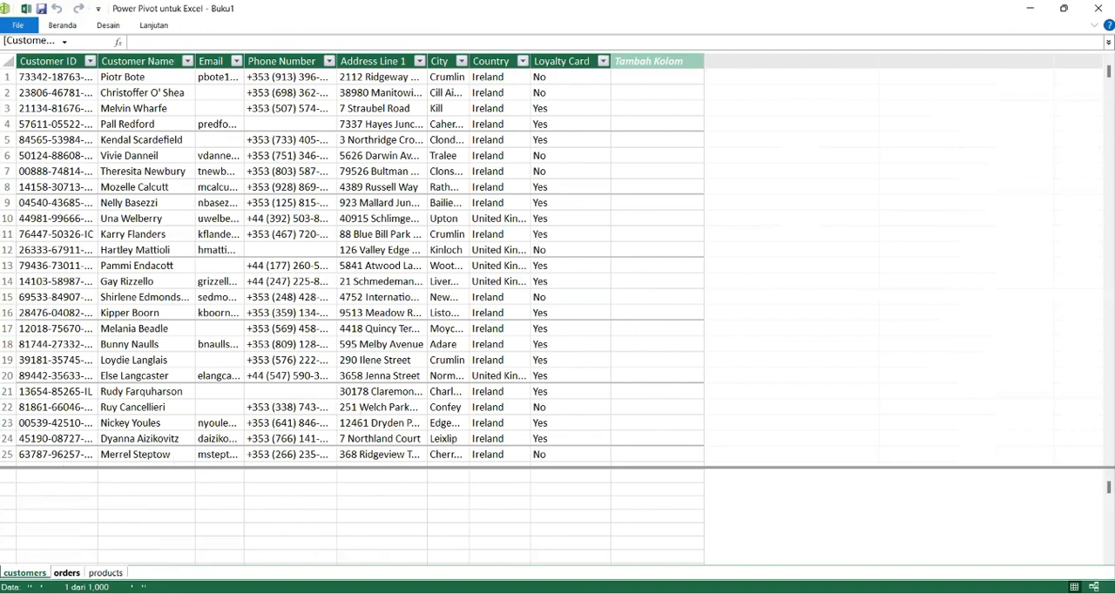
{"action": "left_click", "coordinate": [67, 573]}
{"action": "left_click", "coordinate": [105, 572]}
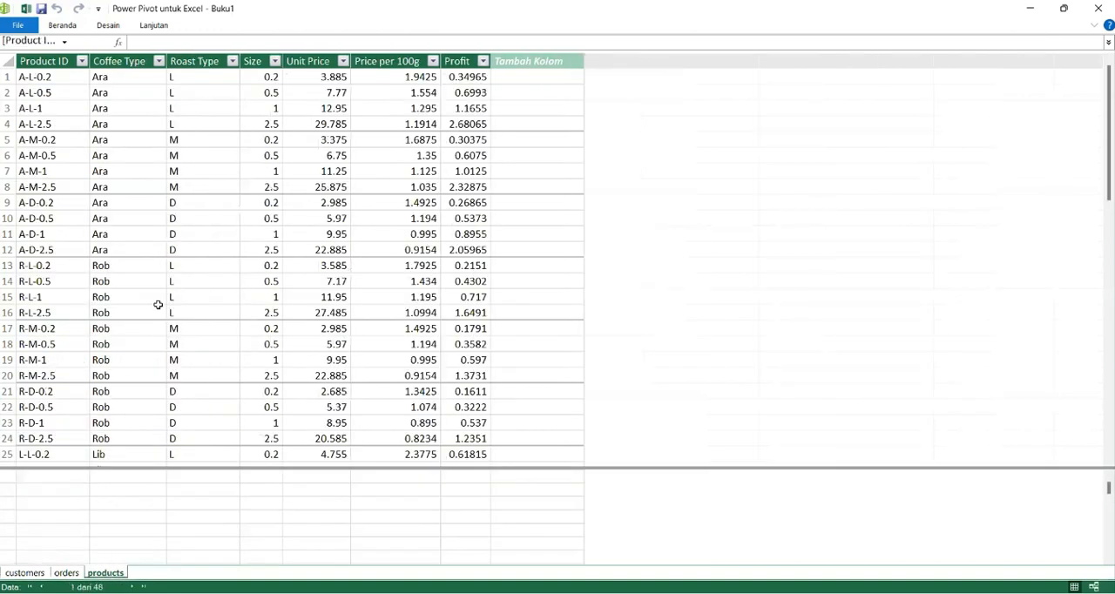
Step: Switch the data model to diagram view and enlarge the customers, orders and products boxes to fit all their fields
{"action": "left_click", "coordinate": [69, 27]}
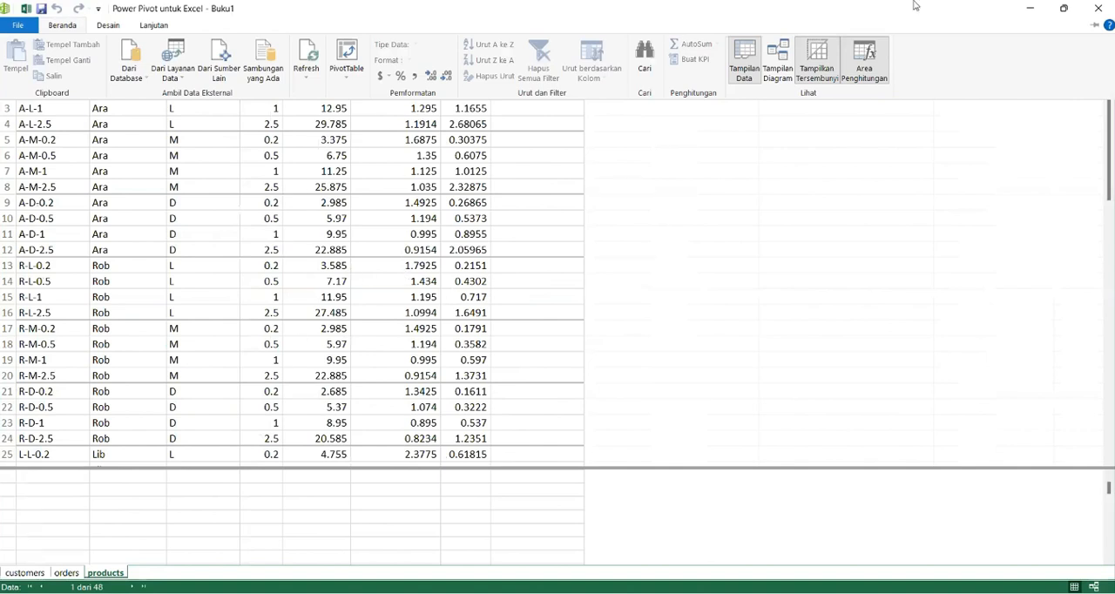
{"action": "left_click", "coordinate": [781, 62]}
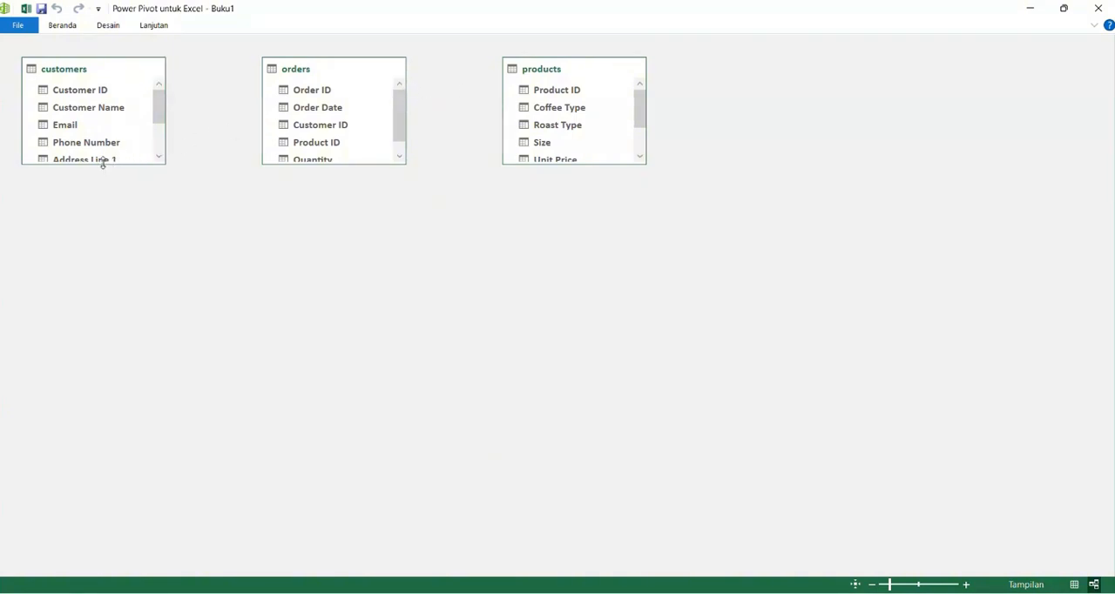
{"action": "left_click_drag", "start_coordinate": [102, 162], "coordinate": [100, 238]}
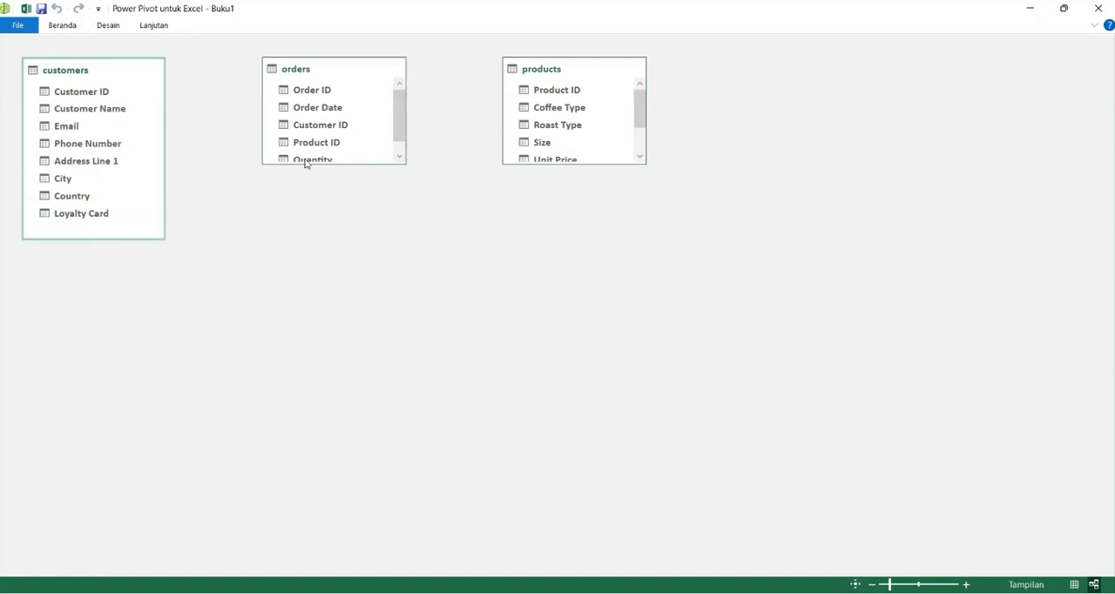
{"action": "left_click_drag", "start_coordinate": [341, 163], "coordinate": [346, 207]}
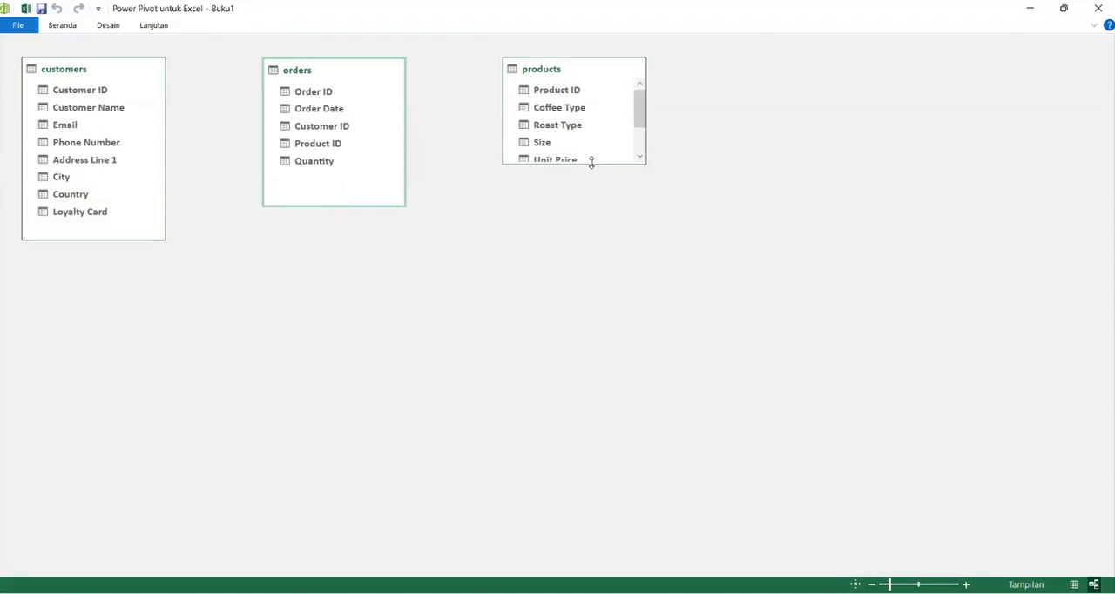
{"action": "left_click_drag", "start_coordinate": [591, 164], "coordinate": [600, 225]}
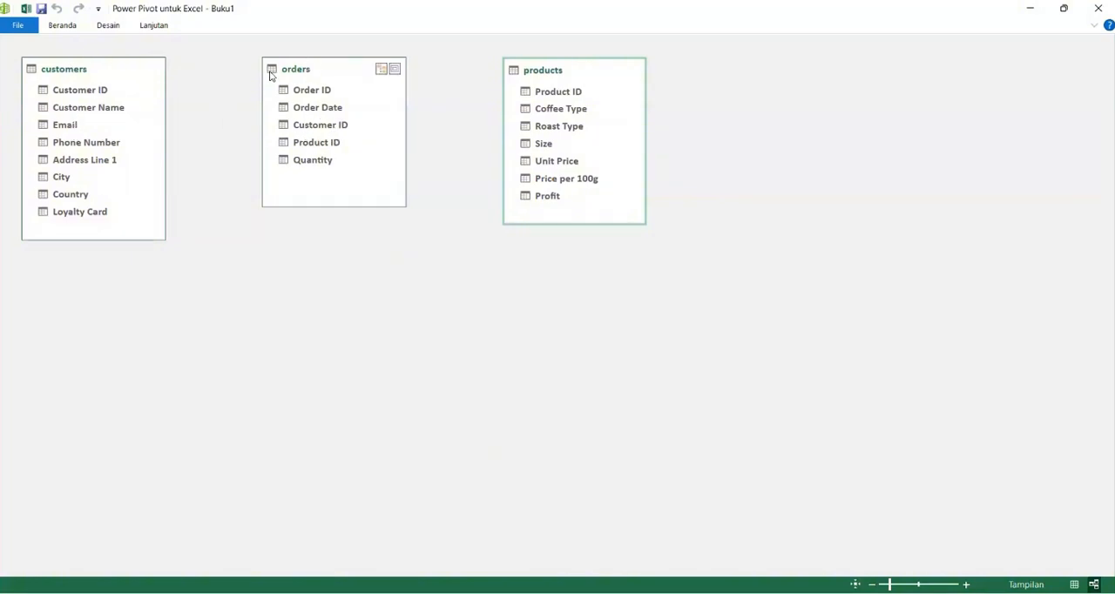
Step: Create relationships linking customers to orders by Customer ID and orders to products by Product ID
{"action": "left_click", "coordinate": [101, 112]}
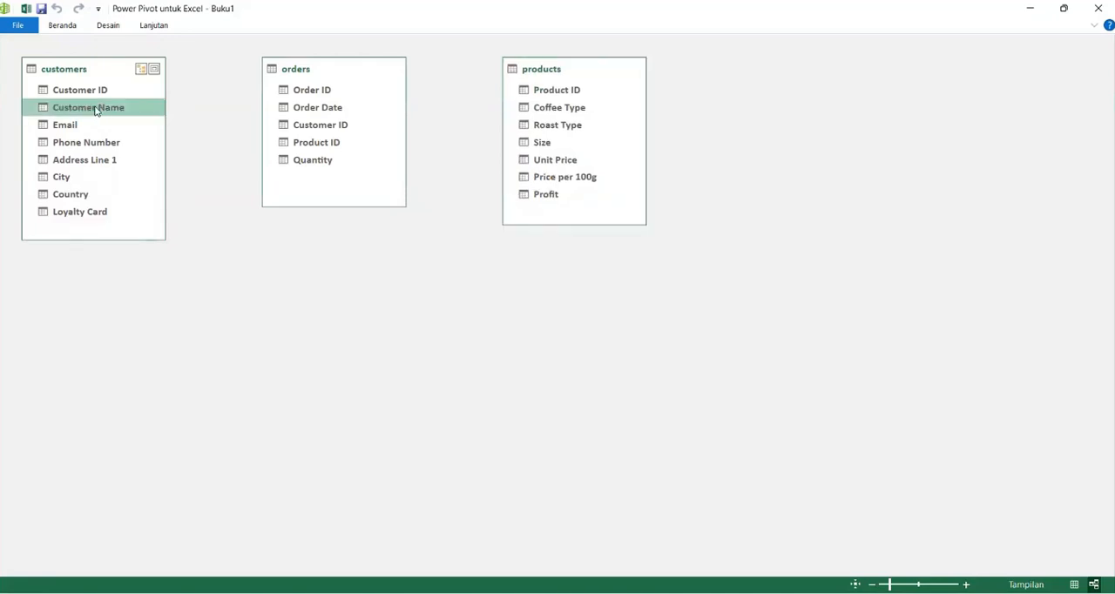
{"action": "left_click", "coordinate": [91, 93]}
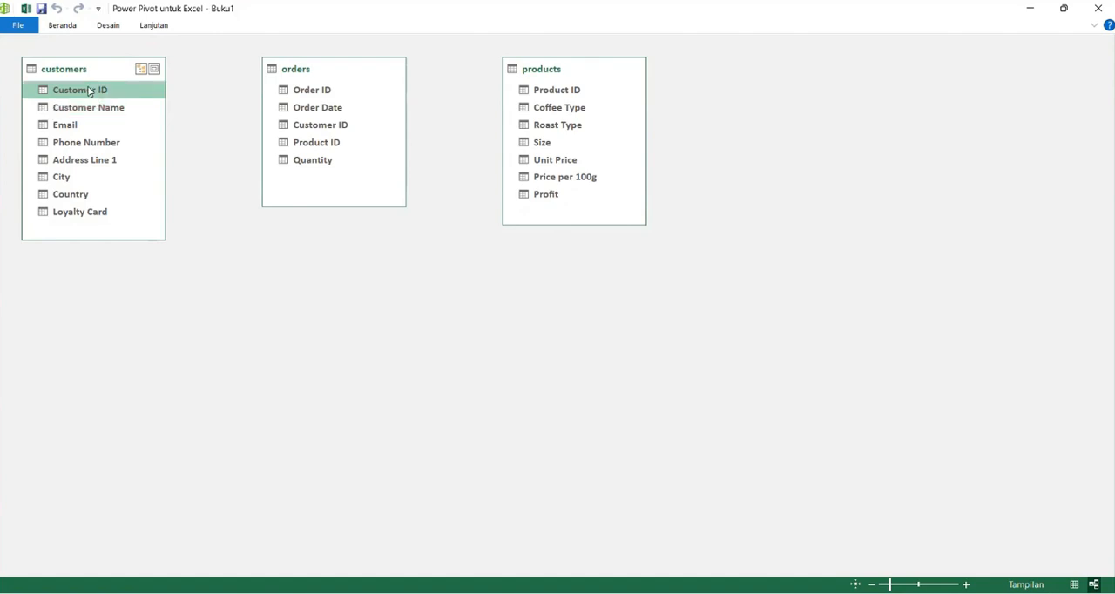
{"action": "left_click_drag", "start_coordinate": [90, 91], "coordinate": [304, 124]}
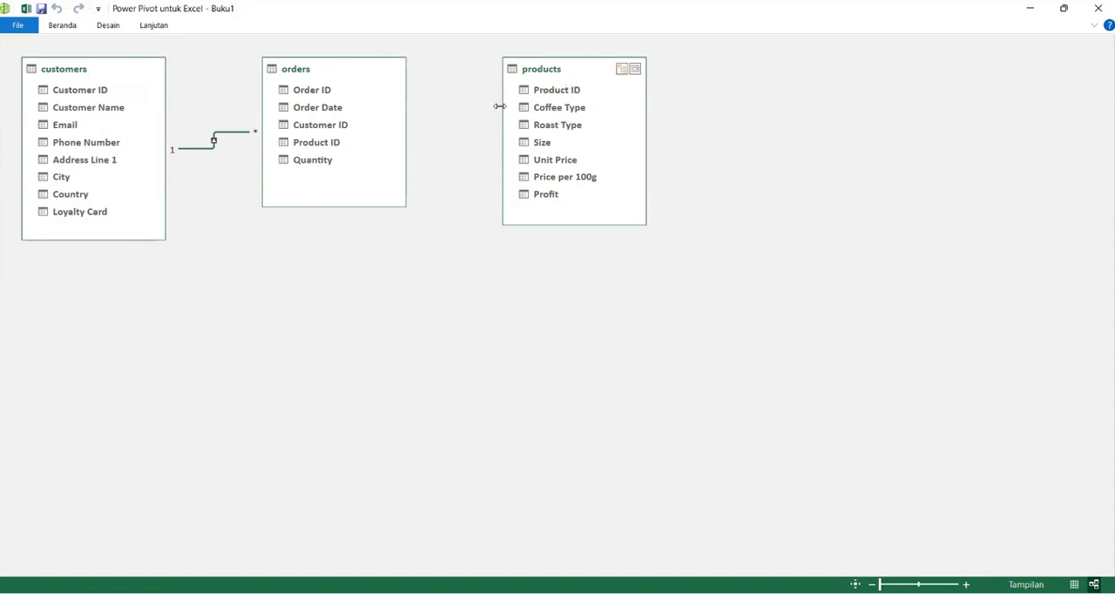
{"action": "left_click", "coordinate": [322, 145]}
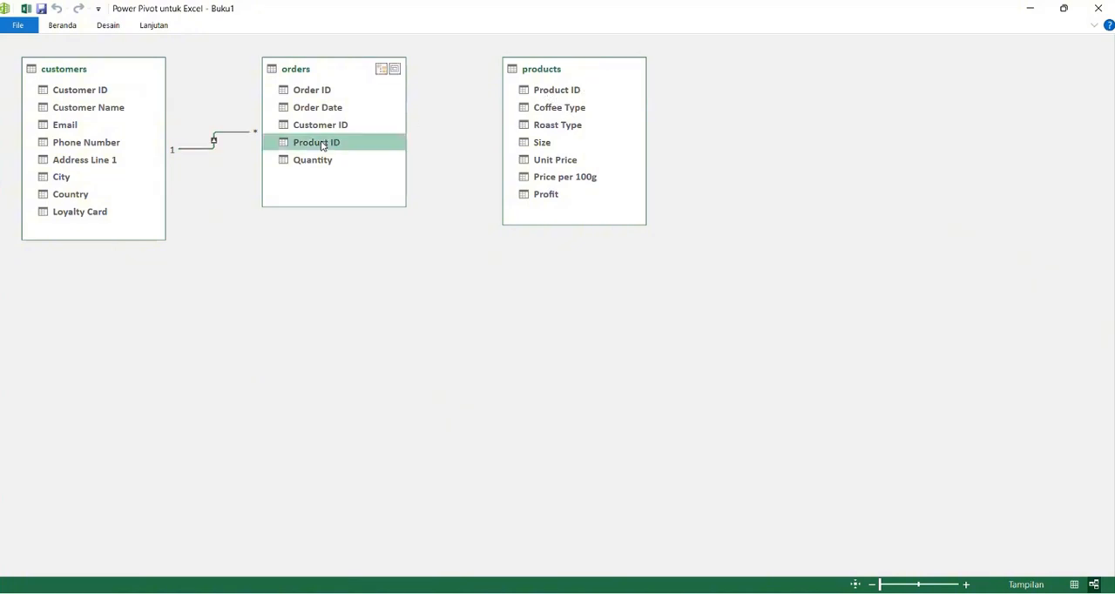
{"action": "left_click_drag", "start_coordinate": [321, 146], "coordinate": [542, 91]}
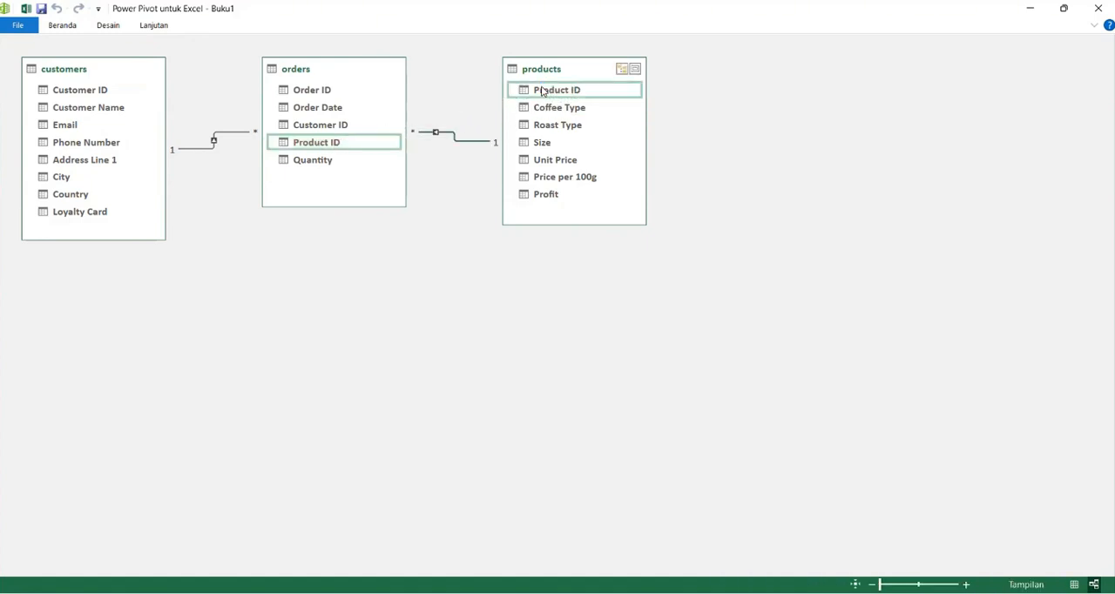
{"action": "left_click", "coordinate": [211, 142]}
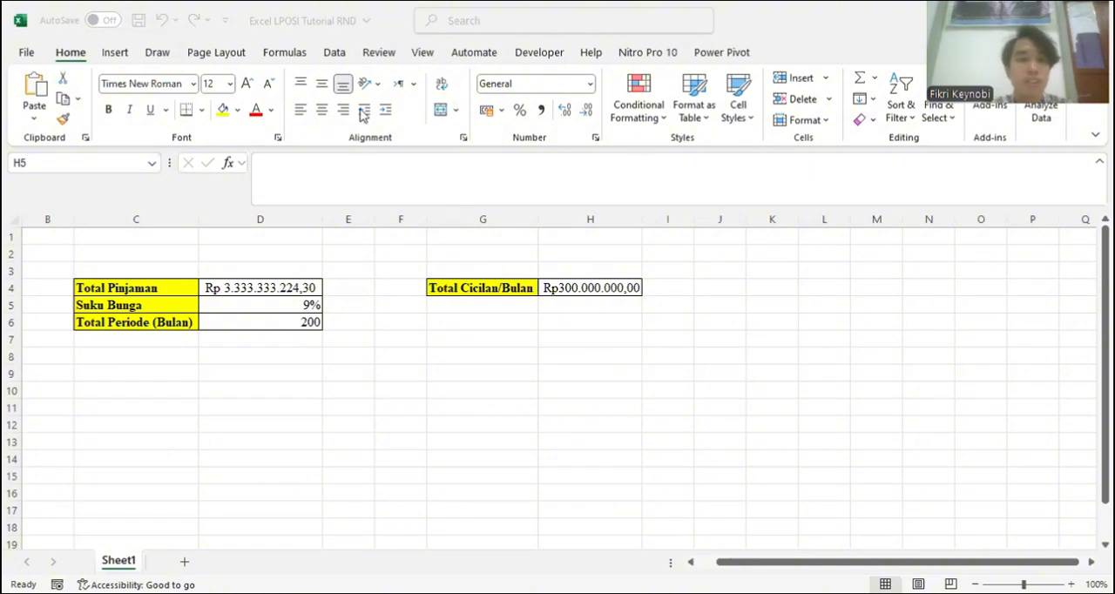
Step: In the Excel LPOSI Tutorial RND workbook, set the Total Pinjaman amount in D4 to 500000000
{"action": "left_click", "coordinate": [336, 53]}
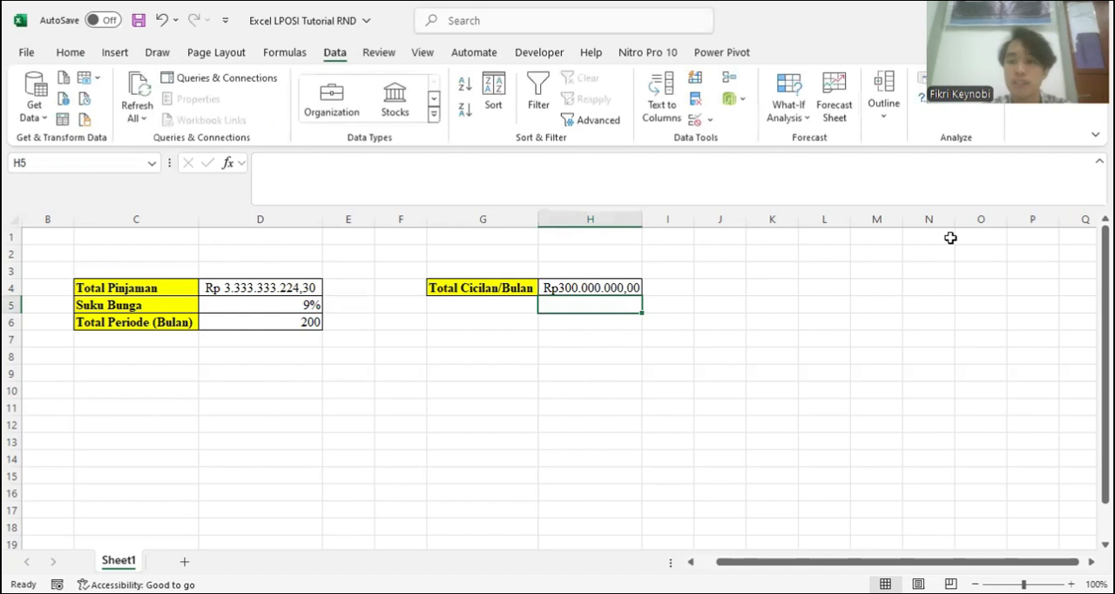
{"action": "left_click", "coordinate": [70, 53]}
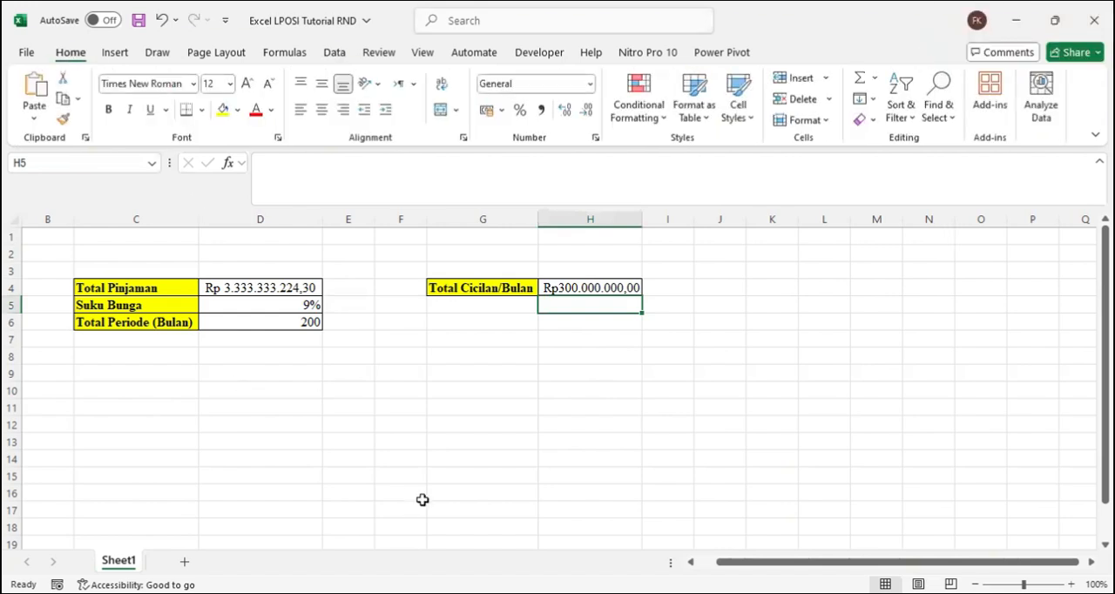
{"action": "left_click", "coordinate": [280, 289]}
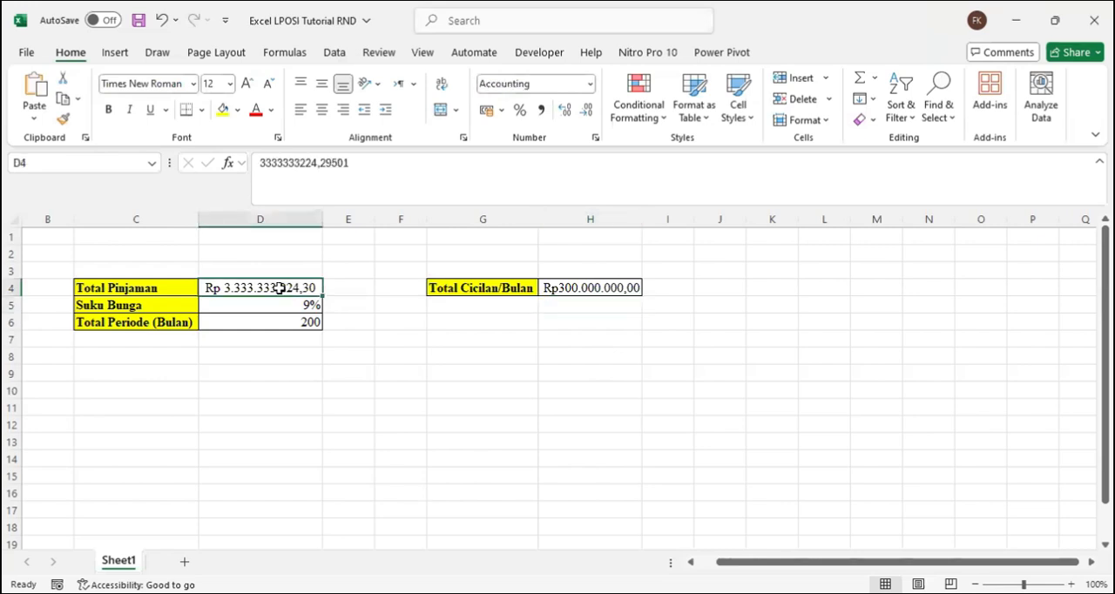
{"action": "type", "text": "500000000"}
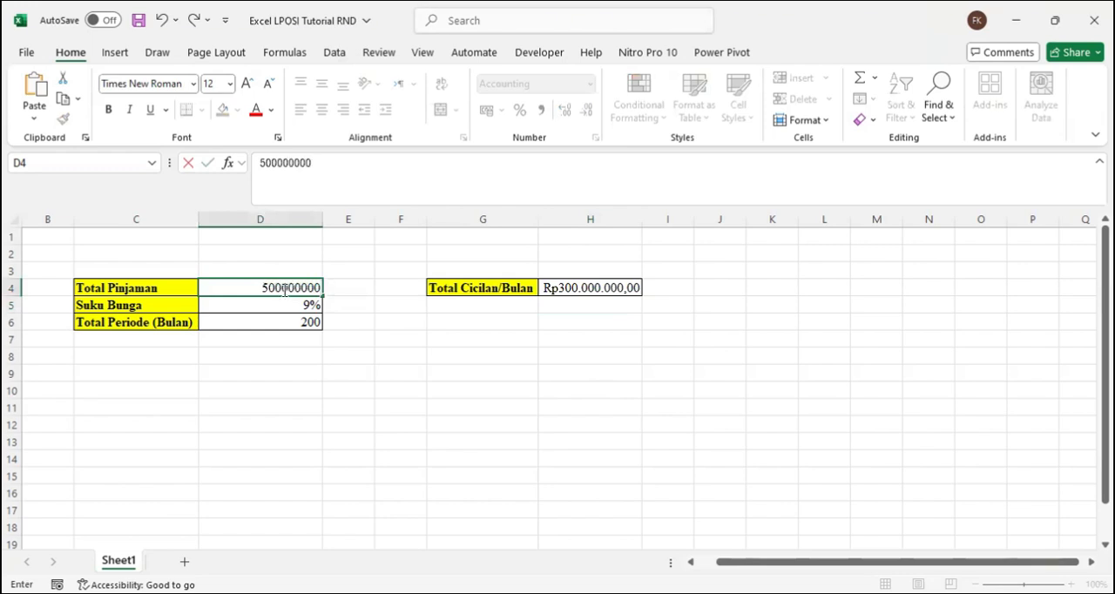
{"action": "key", "text": "Return"}
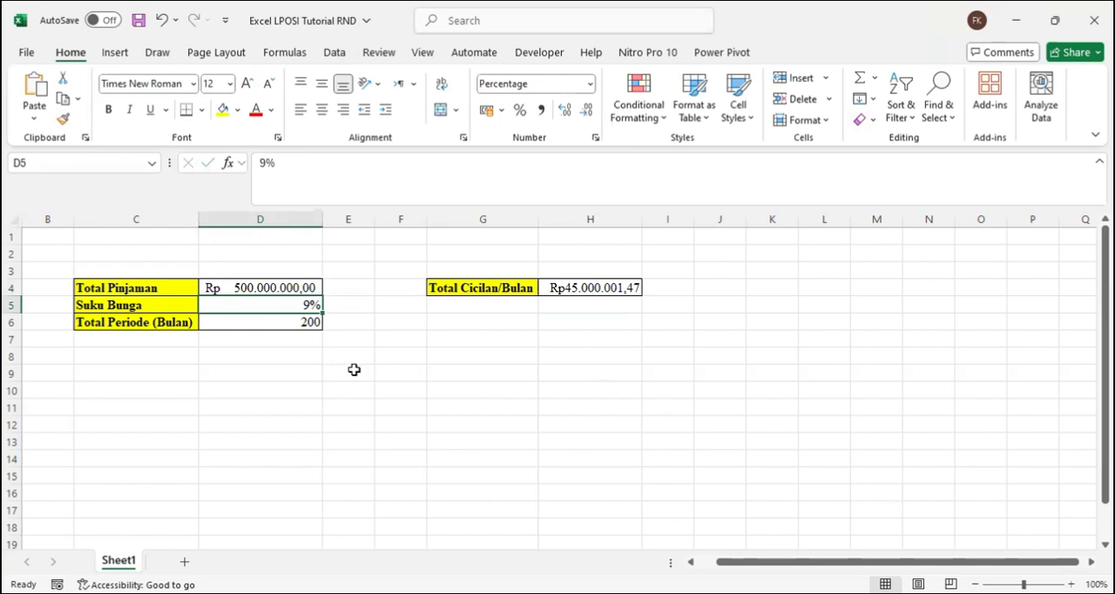
Step: Examine the PMT formula behind Total Cicilan/Bulan in H4 and the cells it references, keeping it as is
{"action": "left_click", "coordinate": [570, 289]}
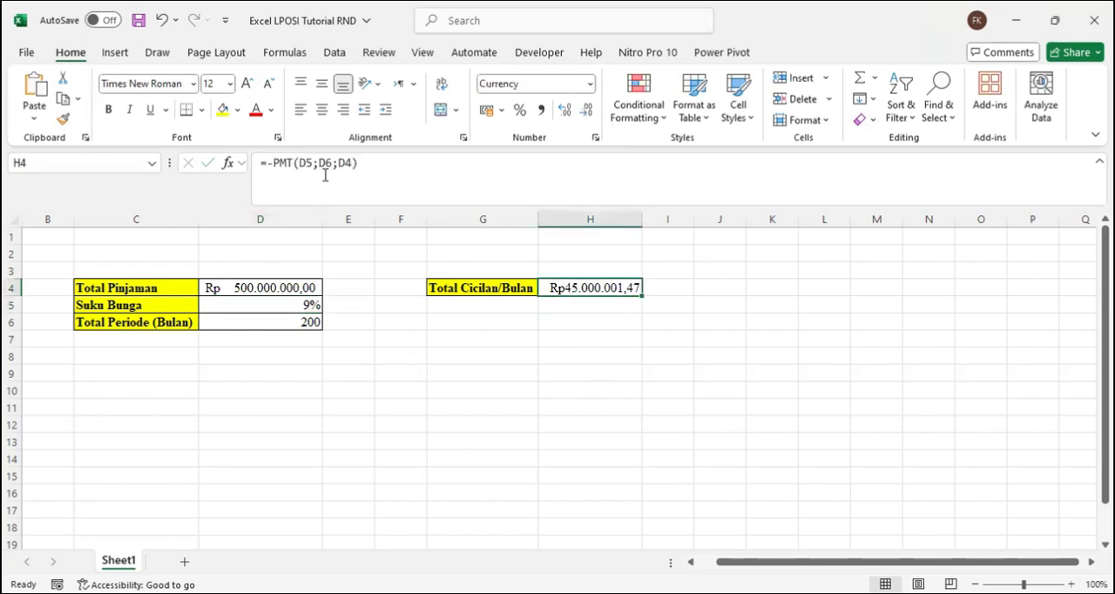
{"action": "left_click", "coordinate": [304, 168]}
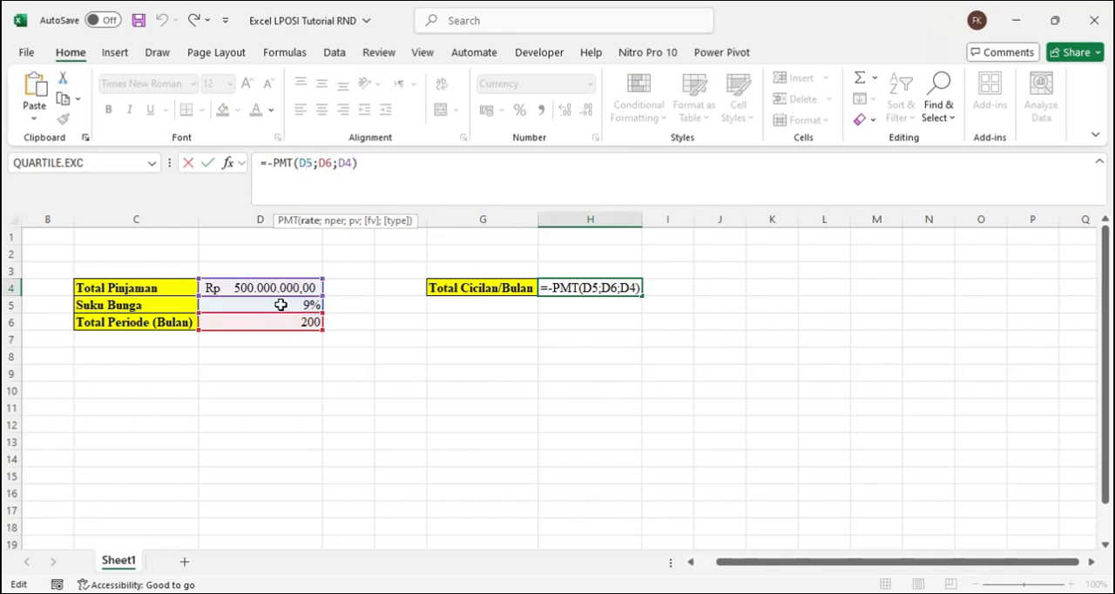
{"action": "left_click", "coordinate": [355, 164]}
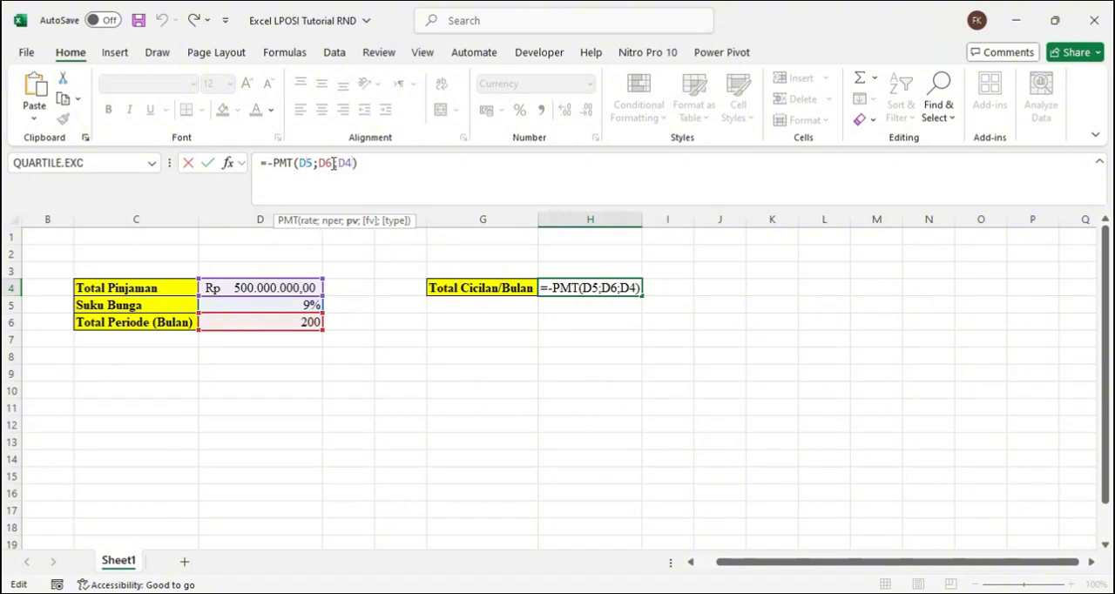
{"action": "left_click", "coordinate": [209, 164]}
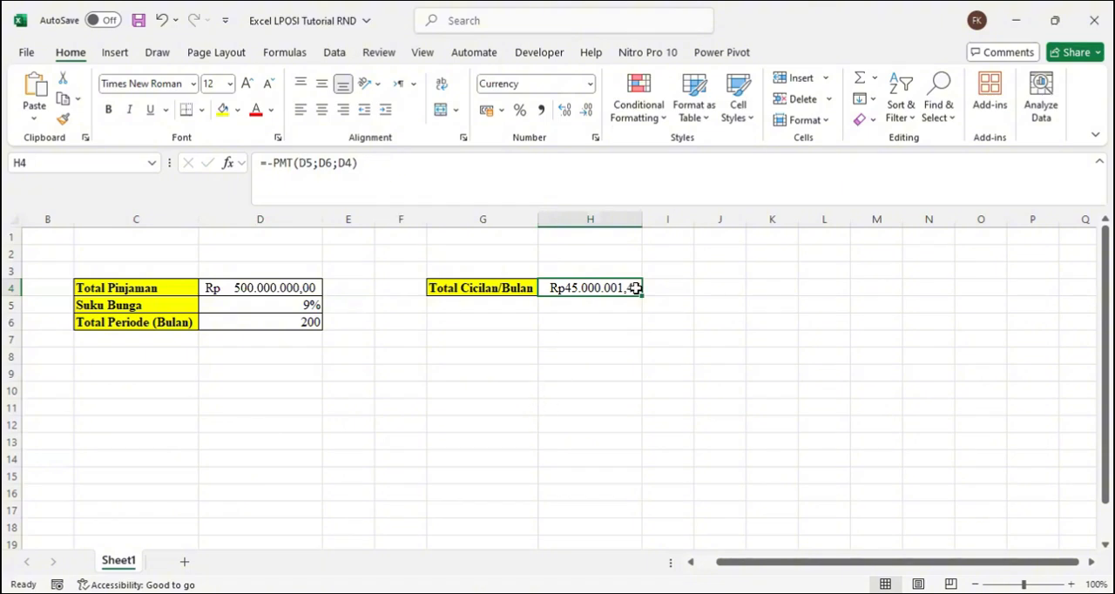
{"action": "left_click", "coordinate": [767, 368]}
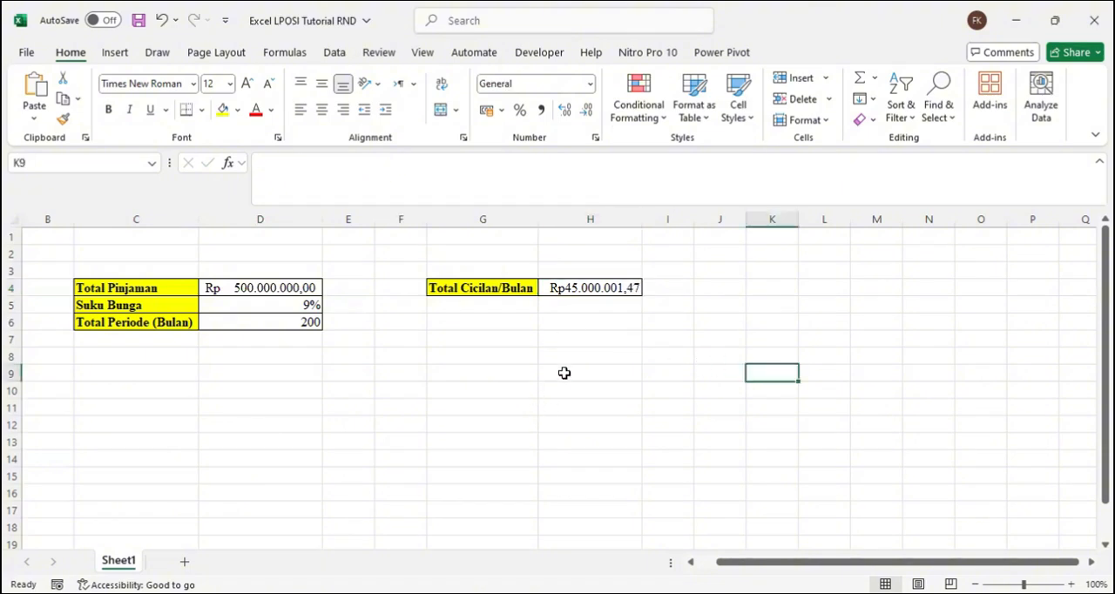
Step: Set the Total Pinjaman amount in D4 to 400000000
{"action": "left_click", "coordinate": [288, 288]}
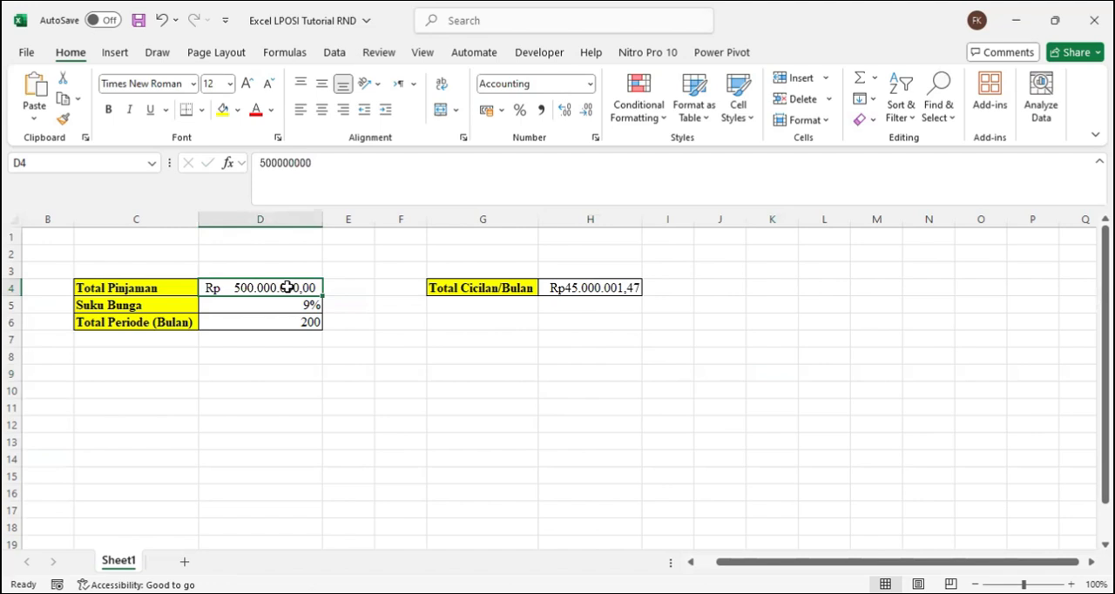
{"action": "type", "text": "400"}
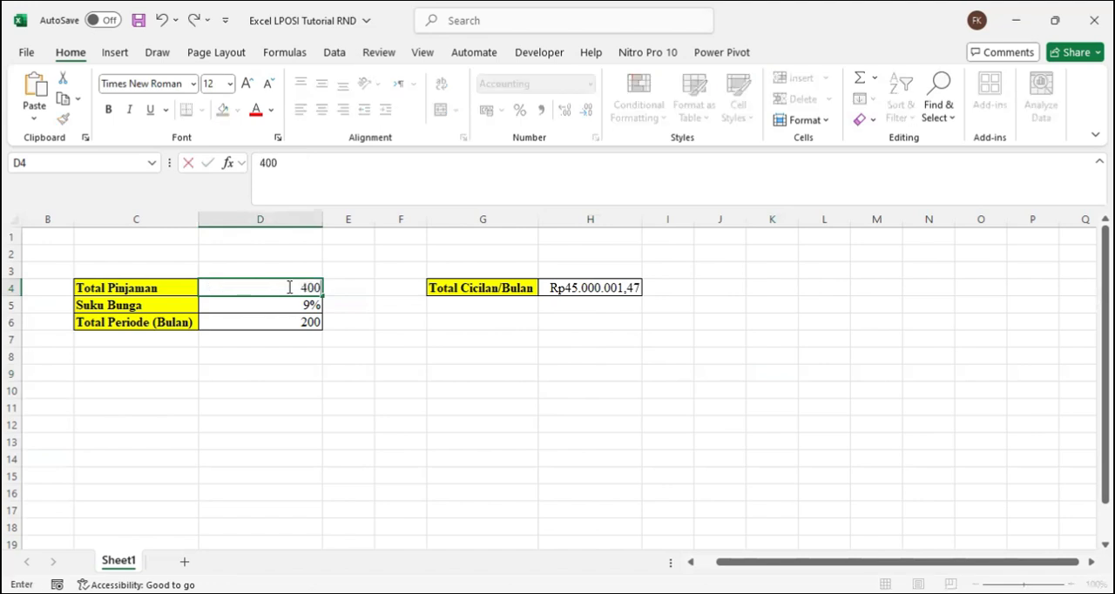
{"action": "type", "text": ".000"}
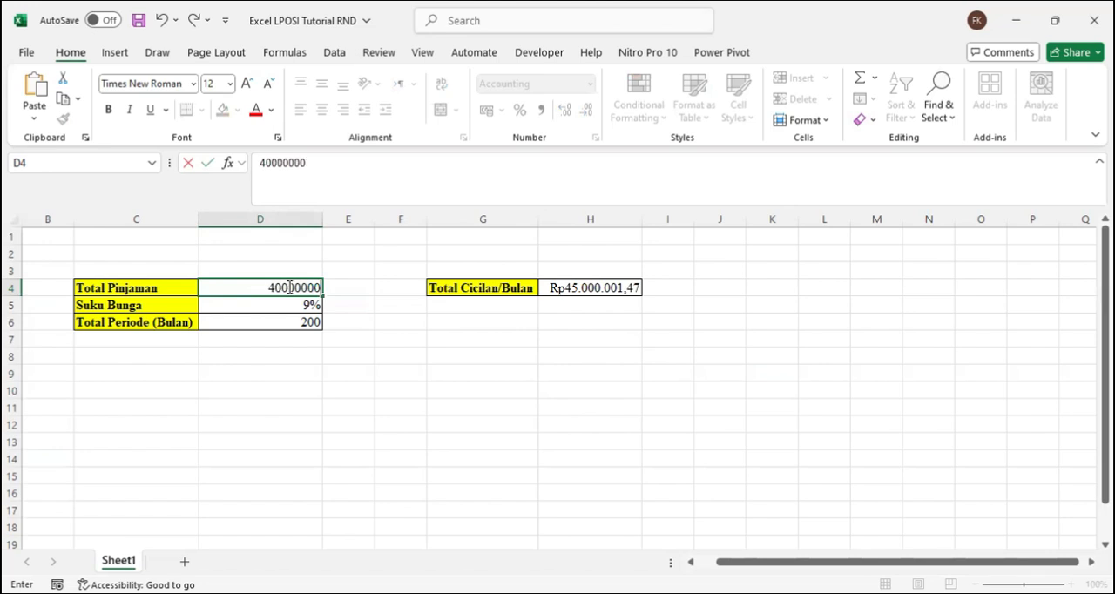
{"action": "type", "text": ".000"}
{"action": "key", "text": "Return"}
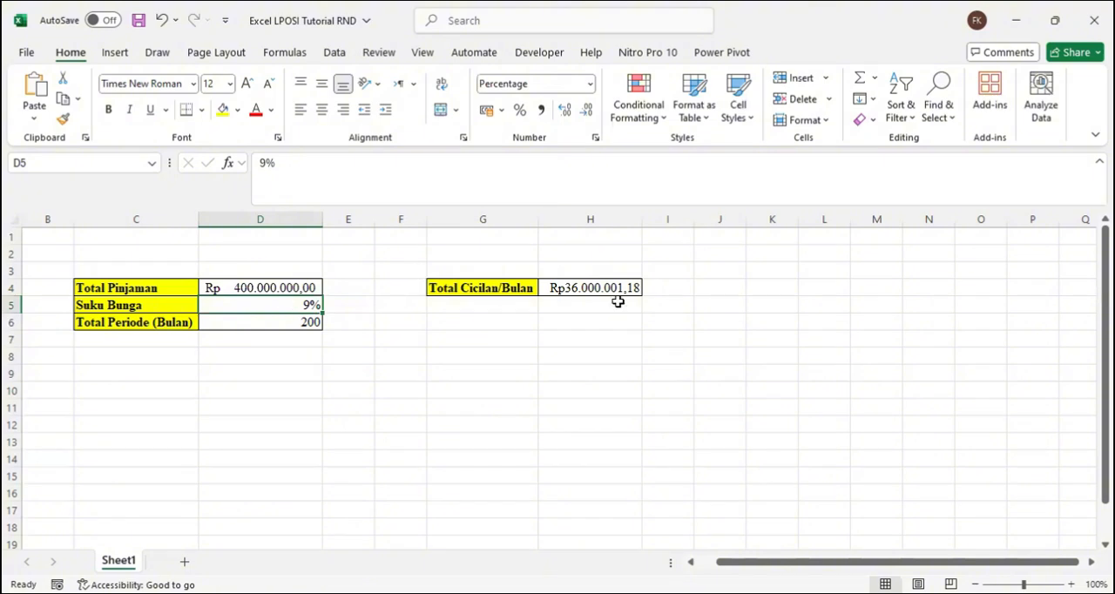
Step: Run Goal Seek to bring Total Cicilan/Bulan in H4 to 40000000 by changing Suku Bunga in D5, and accept the result
{"action": "left_click", "coordinate": [268, 376]}
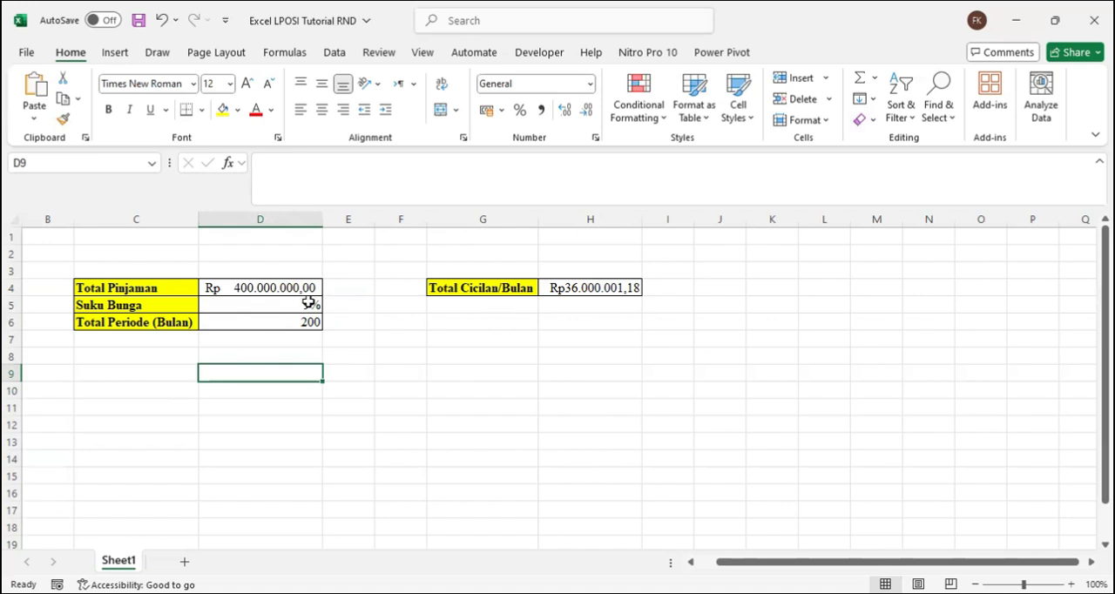
{"action": "left_click", "coordinate": [339, 54]}
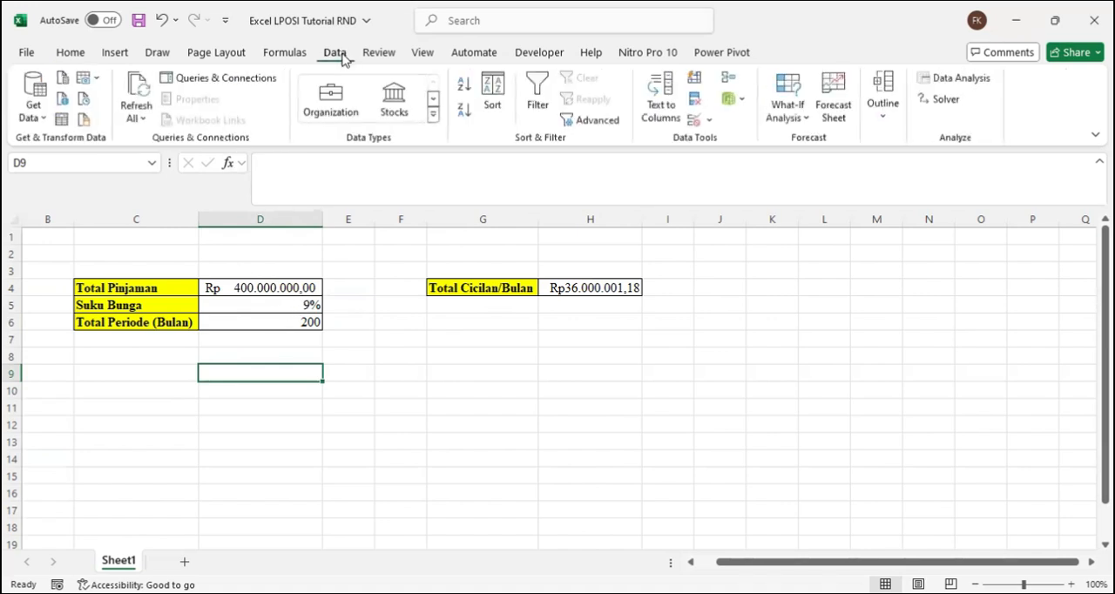
{"action": "left_click", "coordinate": [800, 118]}
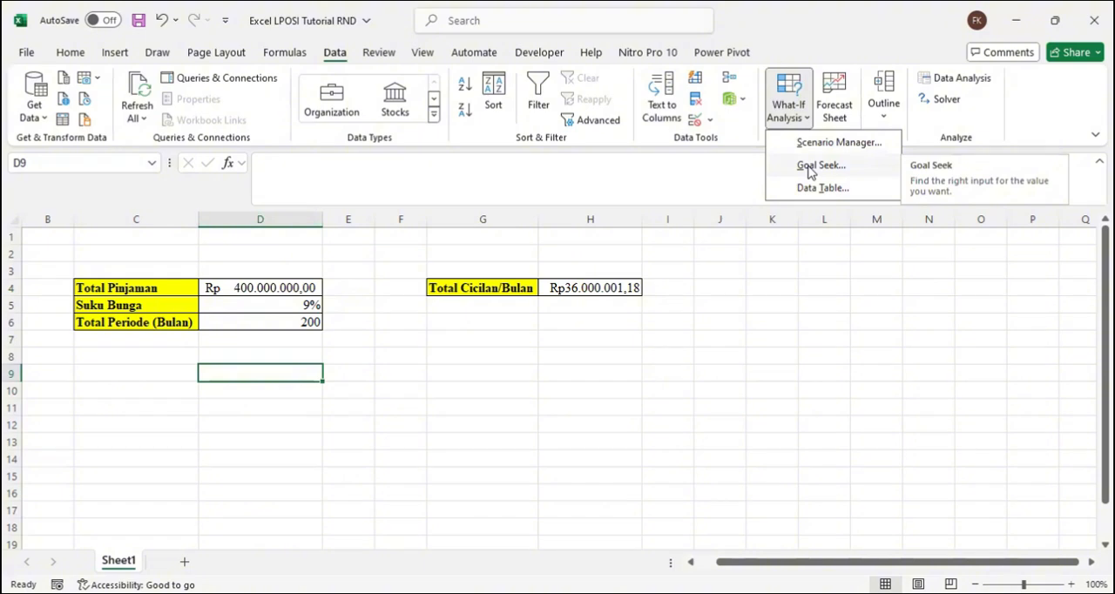
{"action": "left_click", "coordinate": [810, 171]}
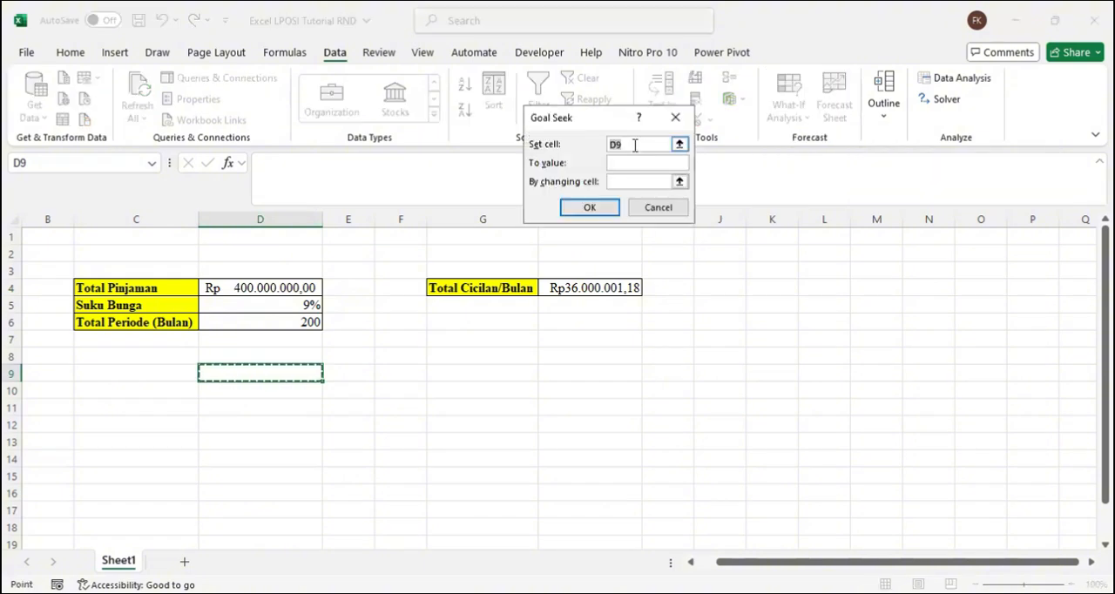
{"action": "left_click", "coordinate": [634, 146]}
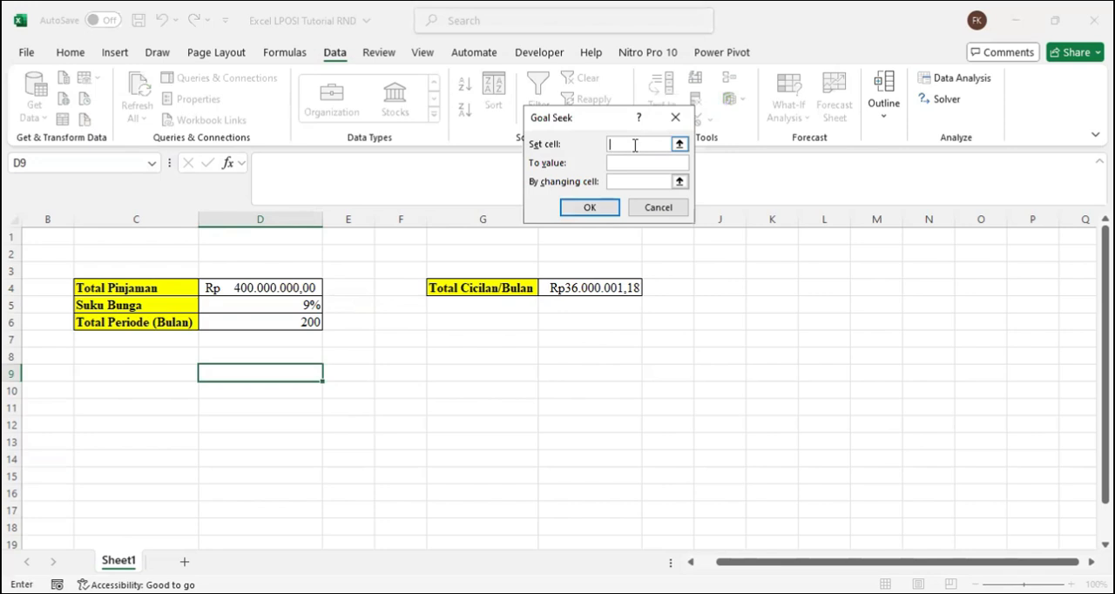
{"action": "left_click", "coordinate": [570, 294]}
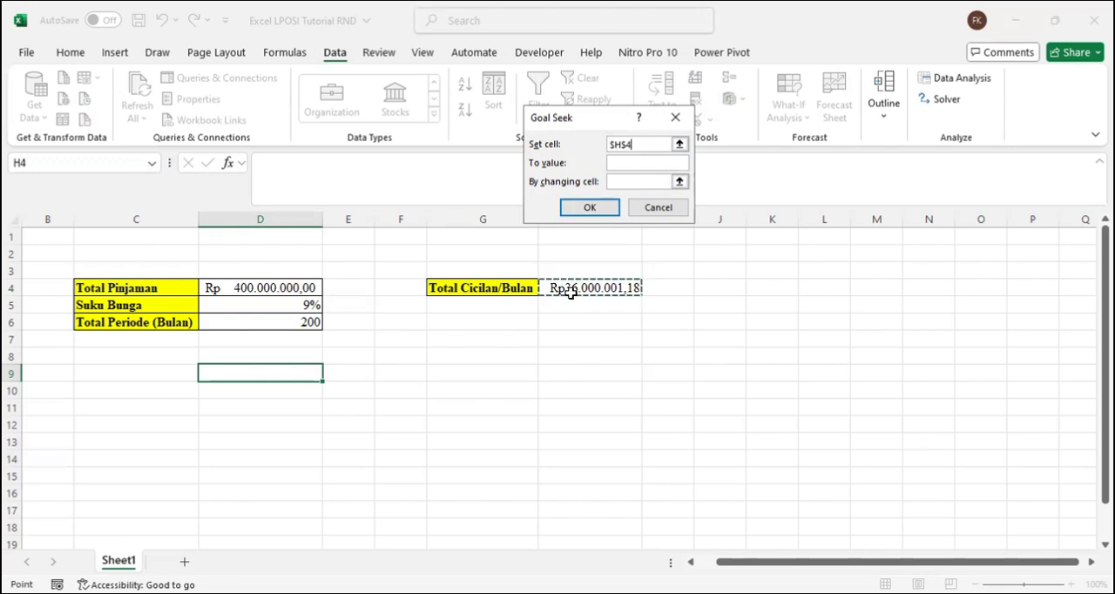
{"action": "left_click", "coordinate": [638, 164]}
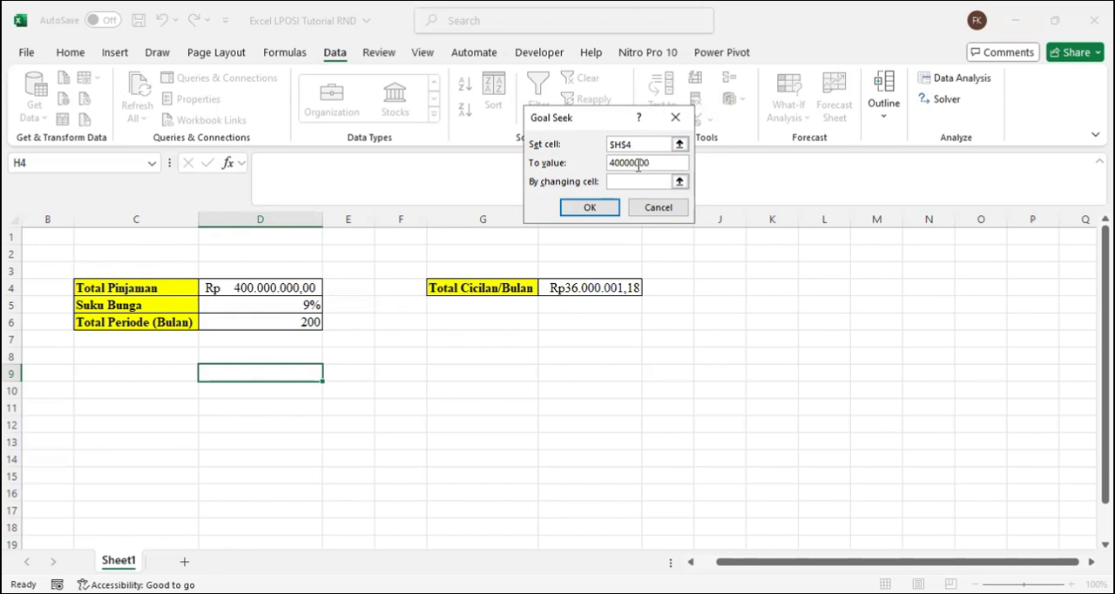
{"action": "left_click", "coordinate": [624, 186]}
{"action": "left_click", "coordinate": [624, 181]}
{"action": "left_click", "coordinate": [308, 305]}
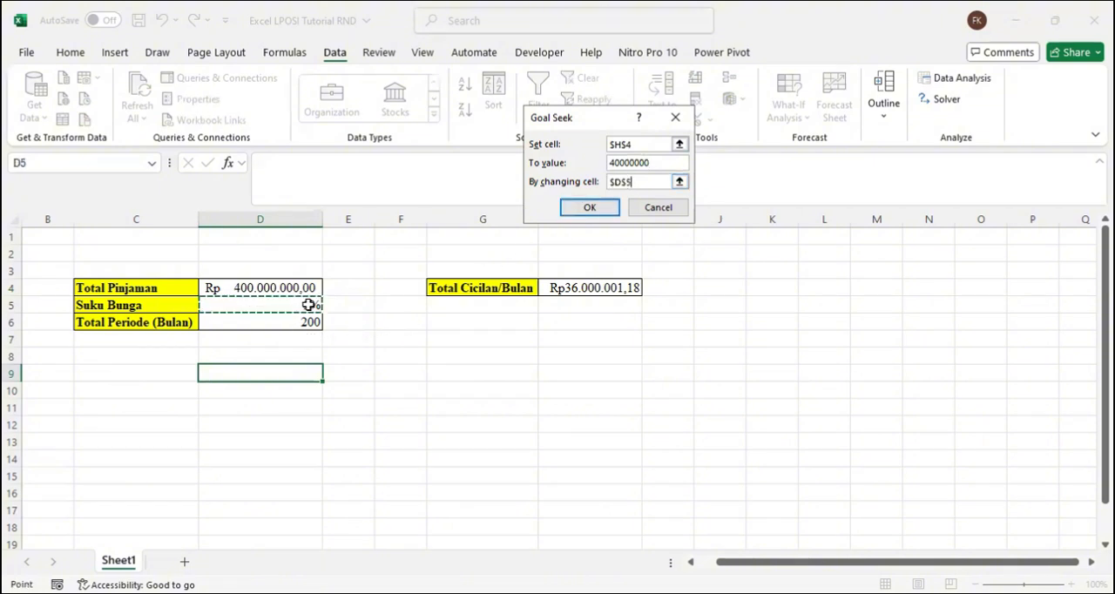
{"action": "left_click", "coordinate": [591, 209]}
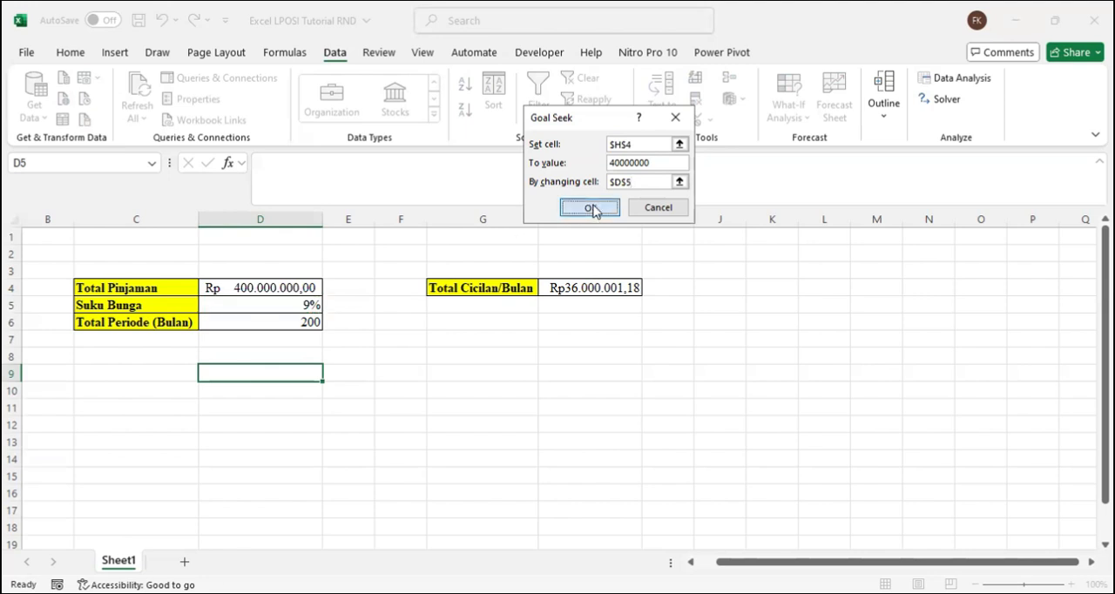
{"action": "left_click", "coordinate": [596, 207]}
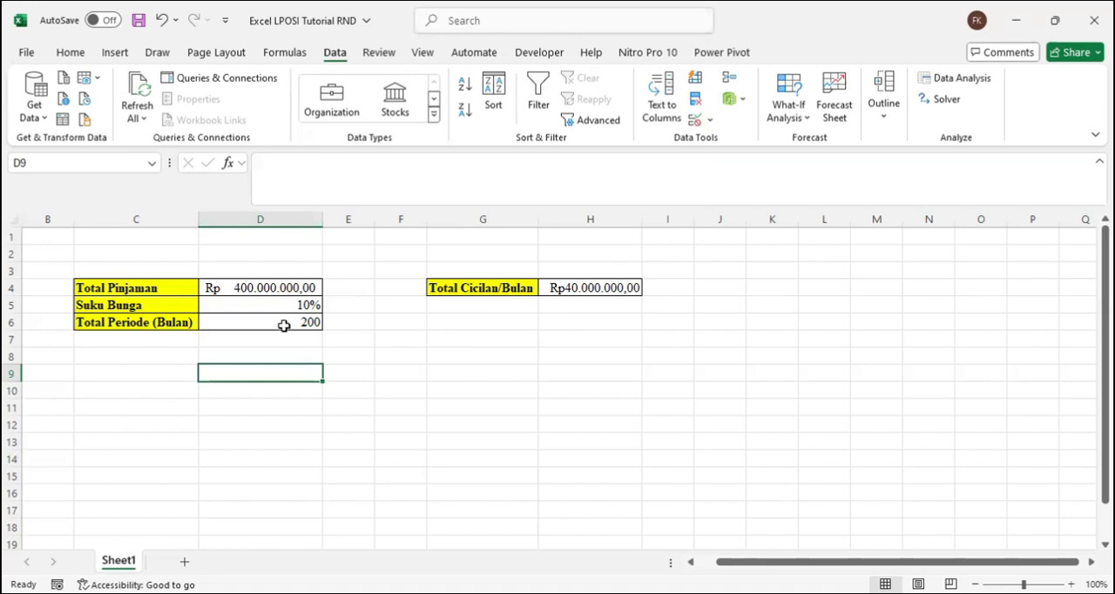
Step: Run Goal Seek to bring Total Cicilan/Bulan in H4 to 50000000 by changing Total Pinjaman in D4, and keep the solution
{"action": "left_click", "coordinate": [798, 113]}
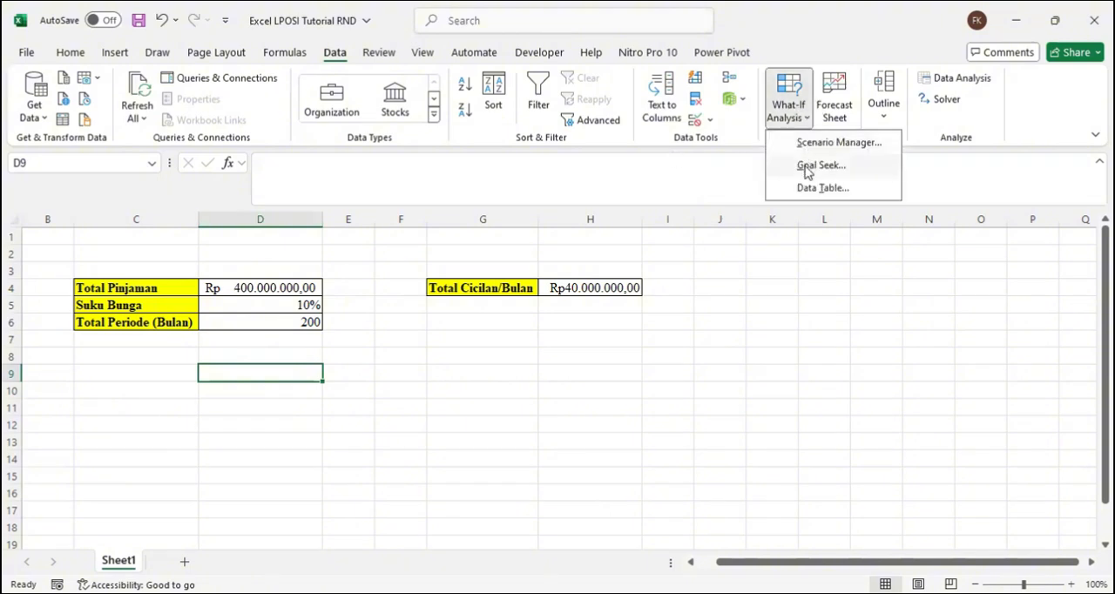
{"action": "left_click", "coordinate": [806, 165]}
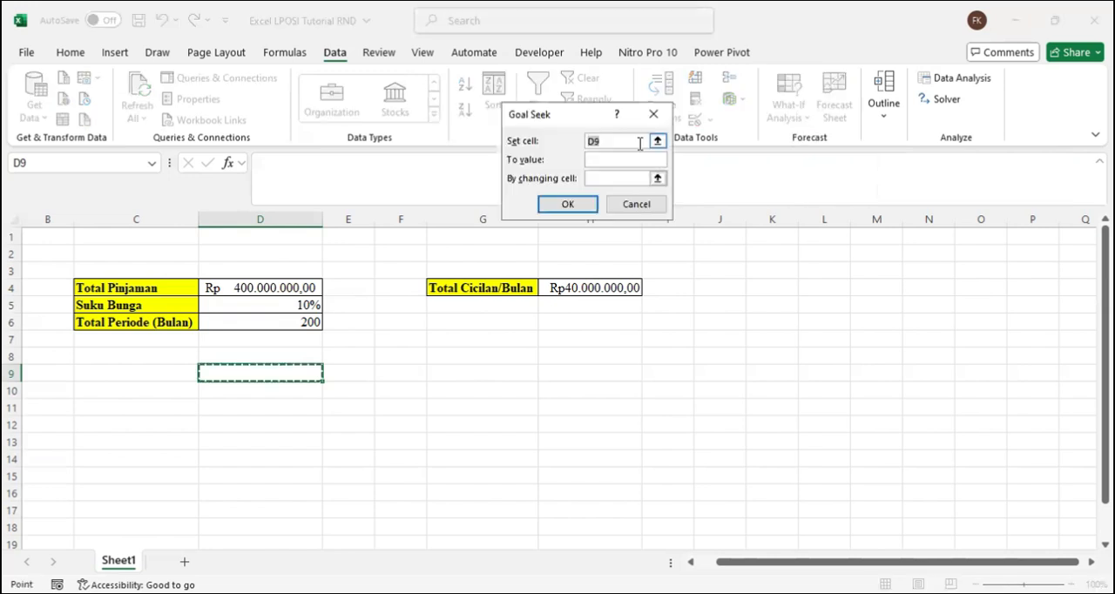
{"action": "key", "text": "BackSpace"}
{"action": "left_click", "coordinate": [630, 178]}
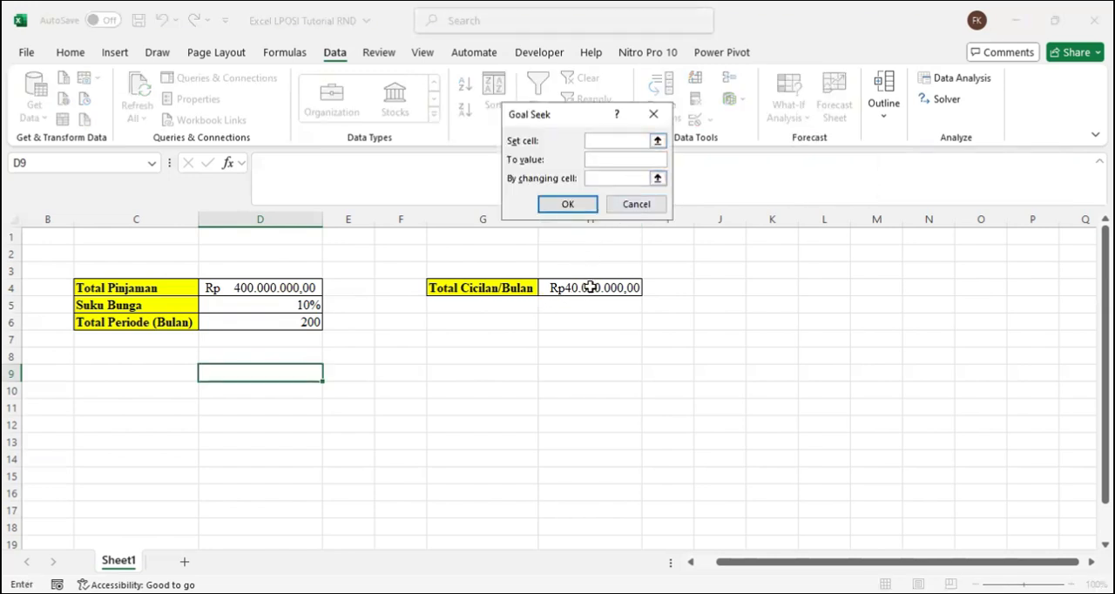
{"action": "left_click", "coordinate": [620, 287]}
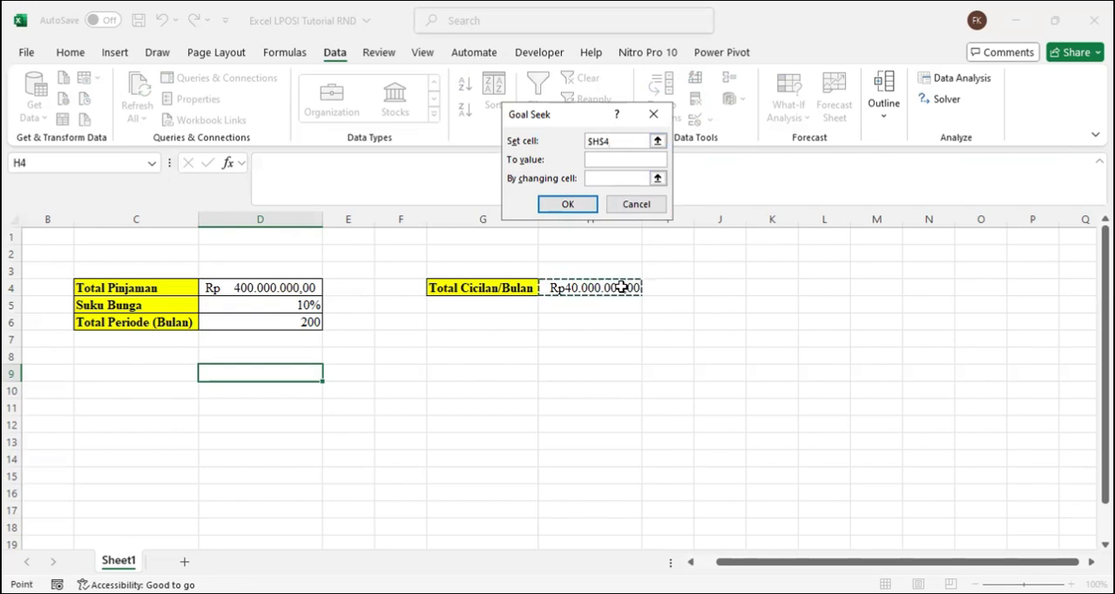
{"action": "left_click", "coordinate": [610, 160]}
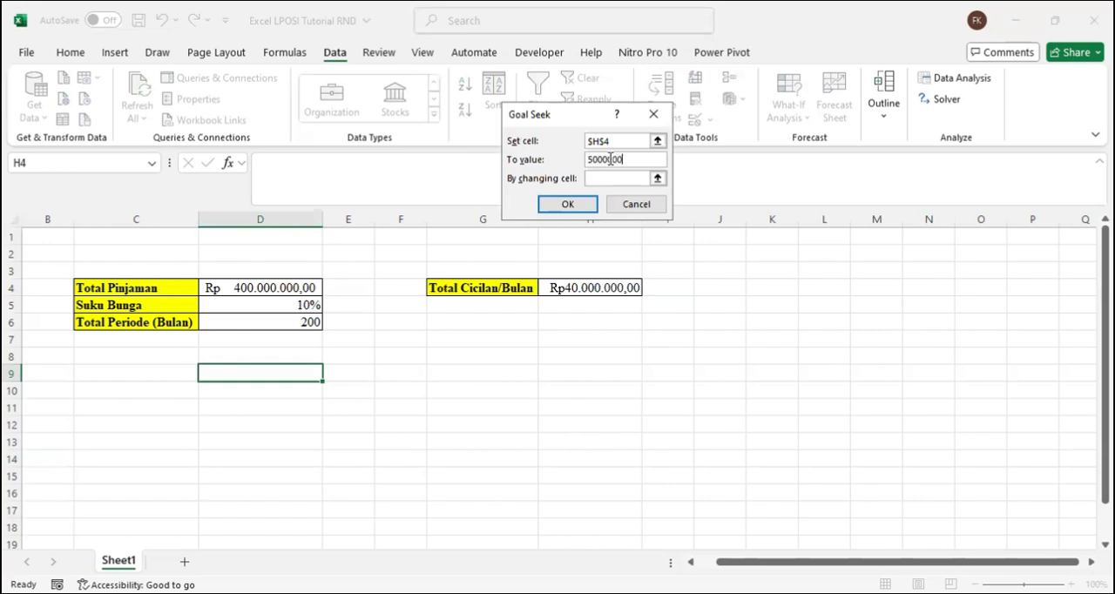
{"action": "left_click", "coordinate": [612, 177]}
{"action": "left_click", "coordinate": [293, 288]}
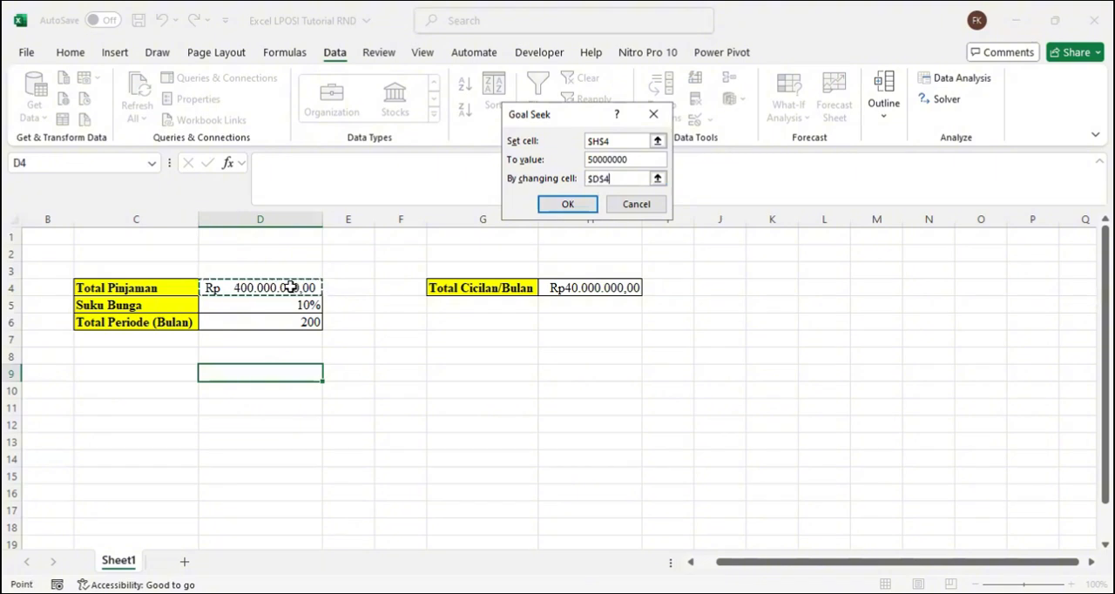
{"action": "left_click", "coordinate": [569, 205]}
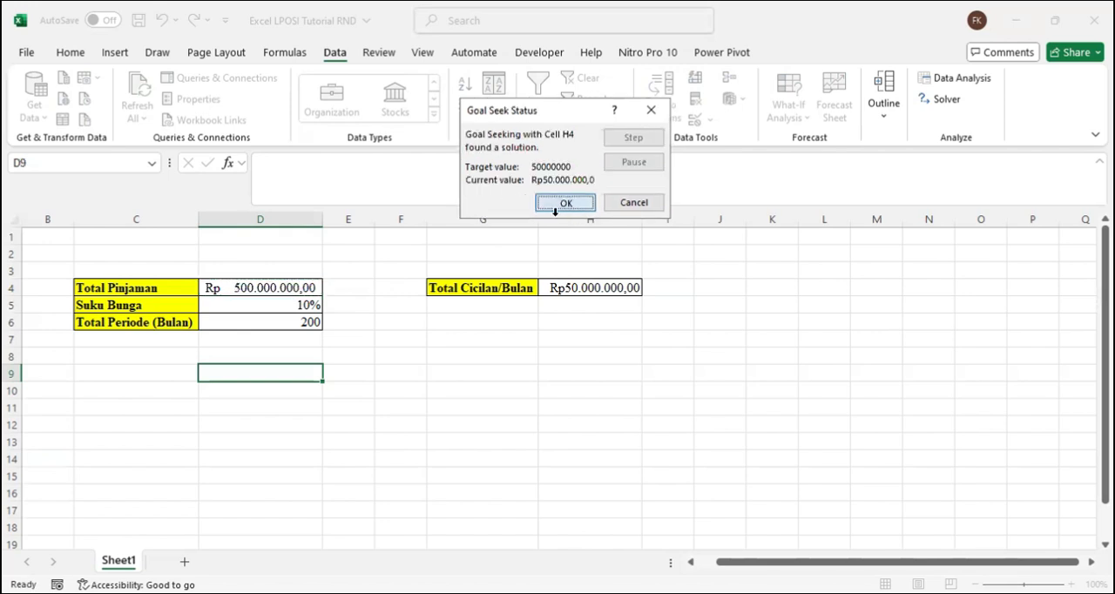
{"action": "left_click", "coordinate": [572, 207]}
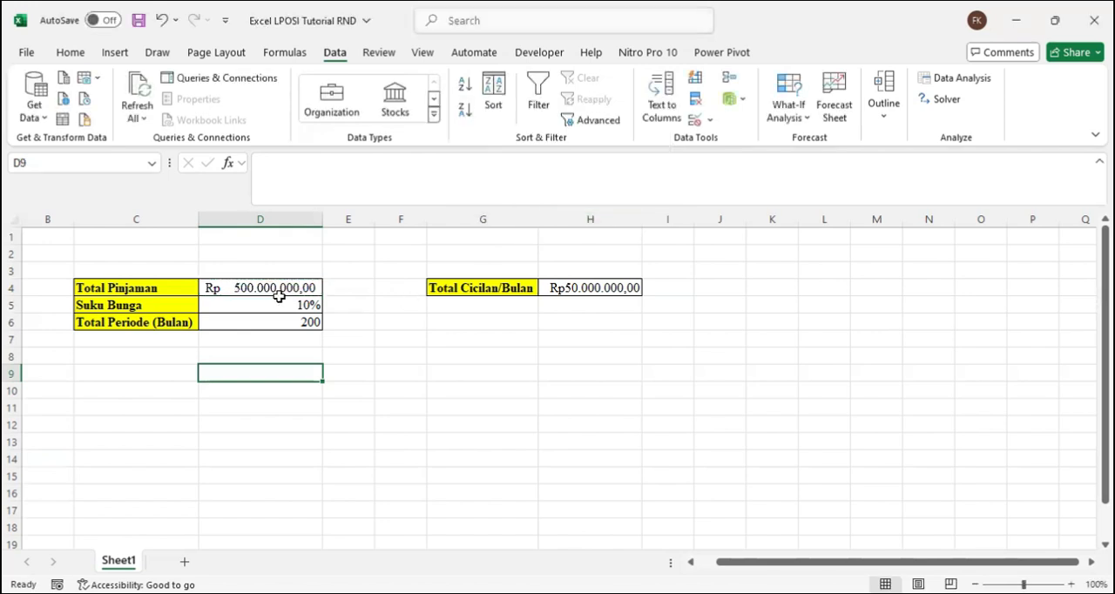
Step: Try a Goal Seek that sets Suku Bunga in D5 to 5% by changing Total Cicilan/Bulan in H4
{"action": "left_click", "coordinate": [580, 291]}
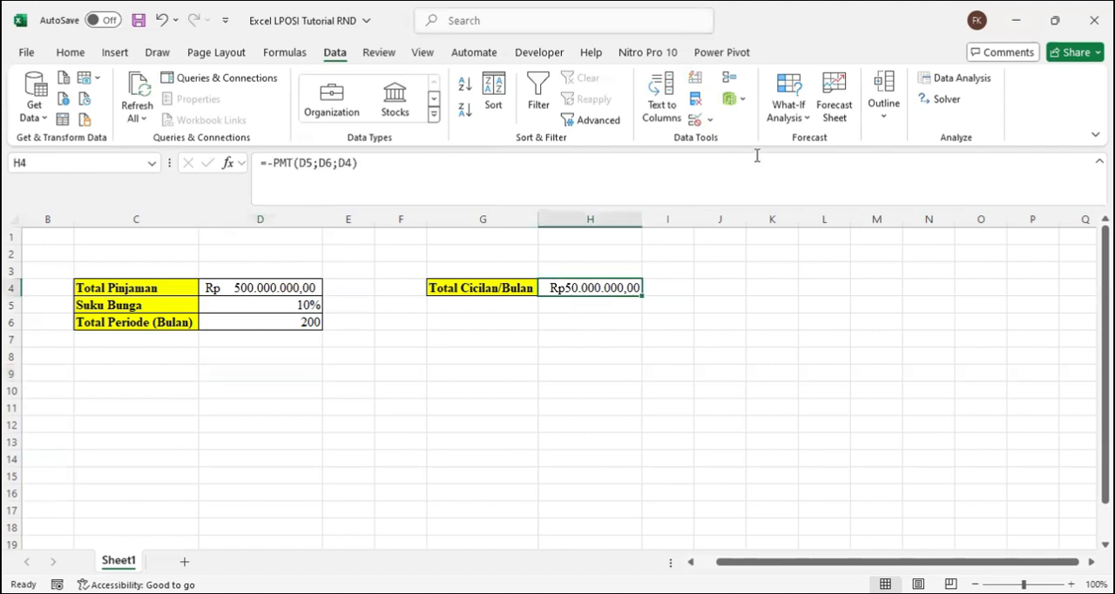
{"action": "left_click", "coordinate": [787, 112]}
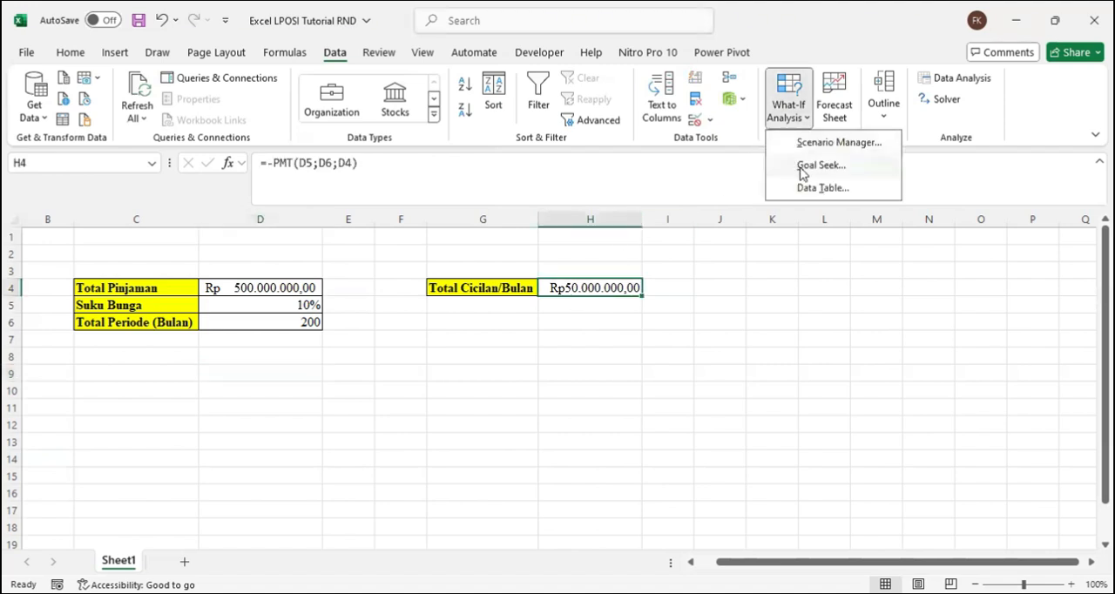
{"action": "left_click", "coordinate": [802, 173]}
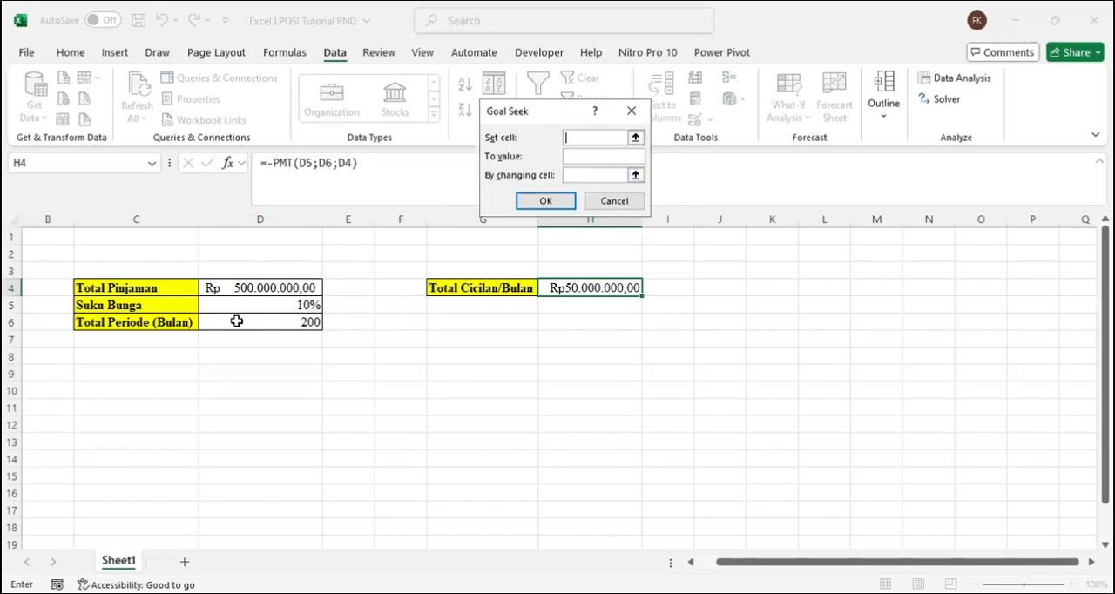
{"action": "left_click", "coordinate": [302, 303]}
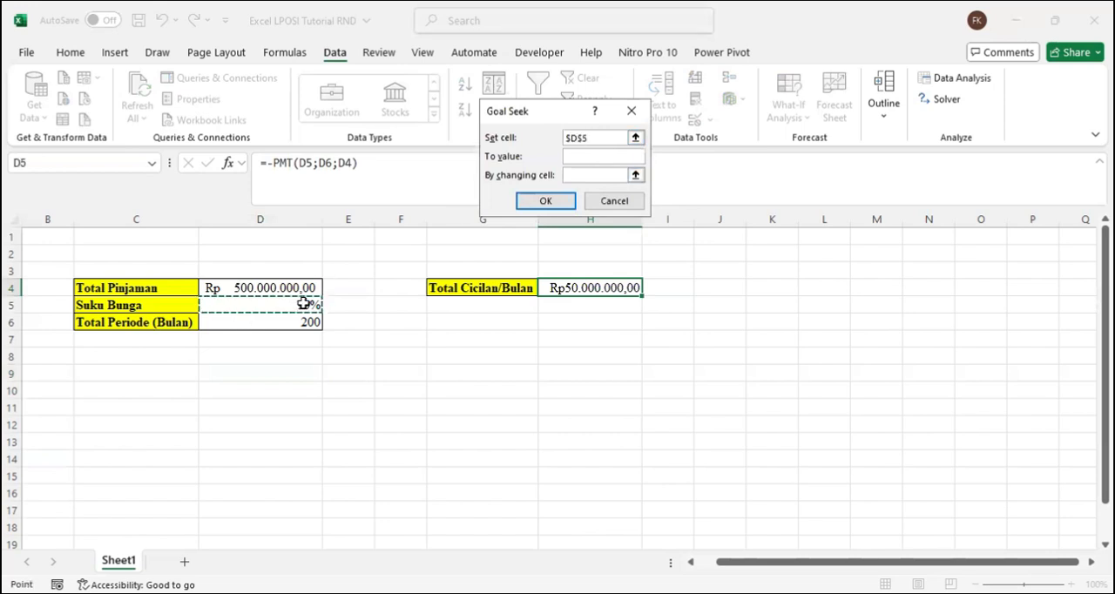
{"action": "left_click", "coordinate": [581, 155]}
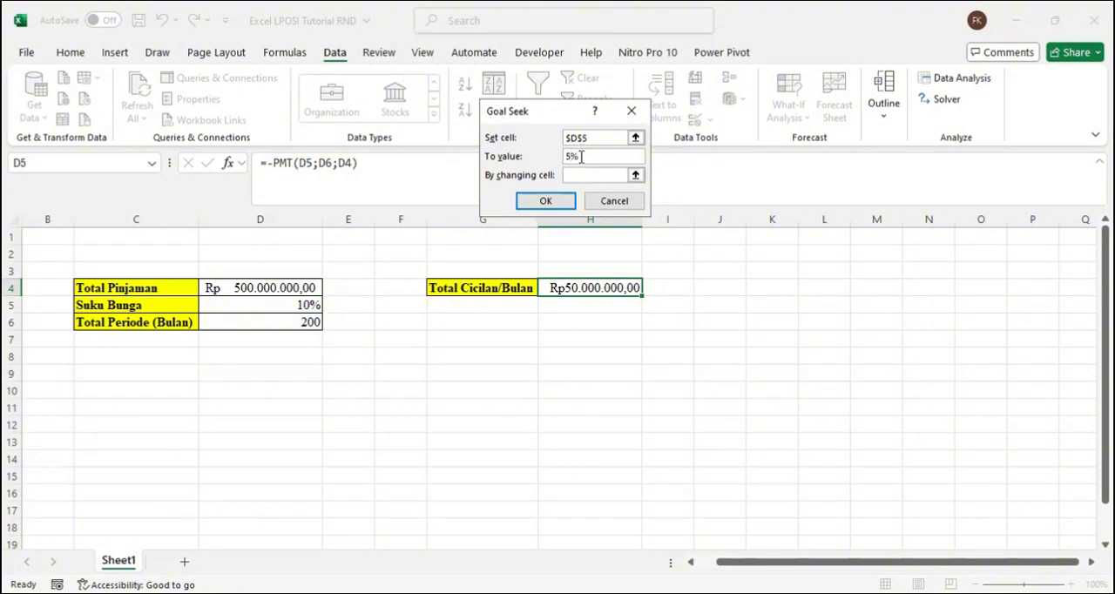
{"action": "left_click", "coordinate": [581, 174]}
{"action": "left_click", "coordinate": [571, 289]}
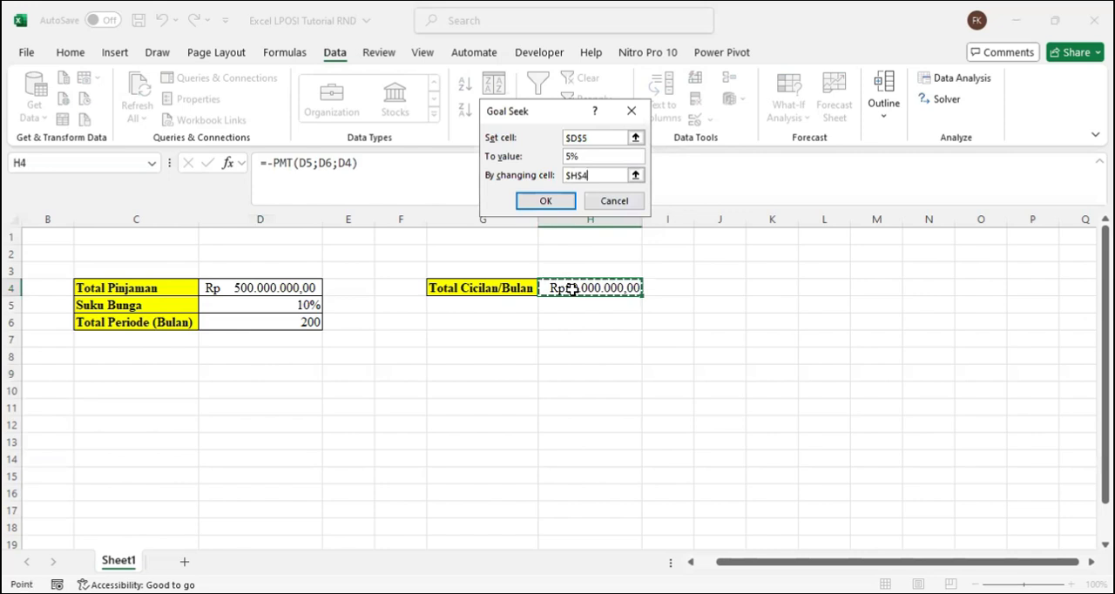
{"action": "left_click", "coordinate": [547, 201]}
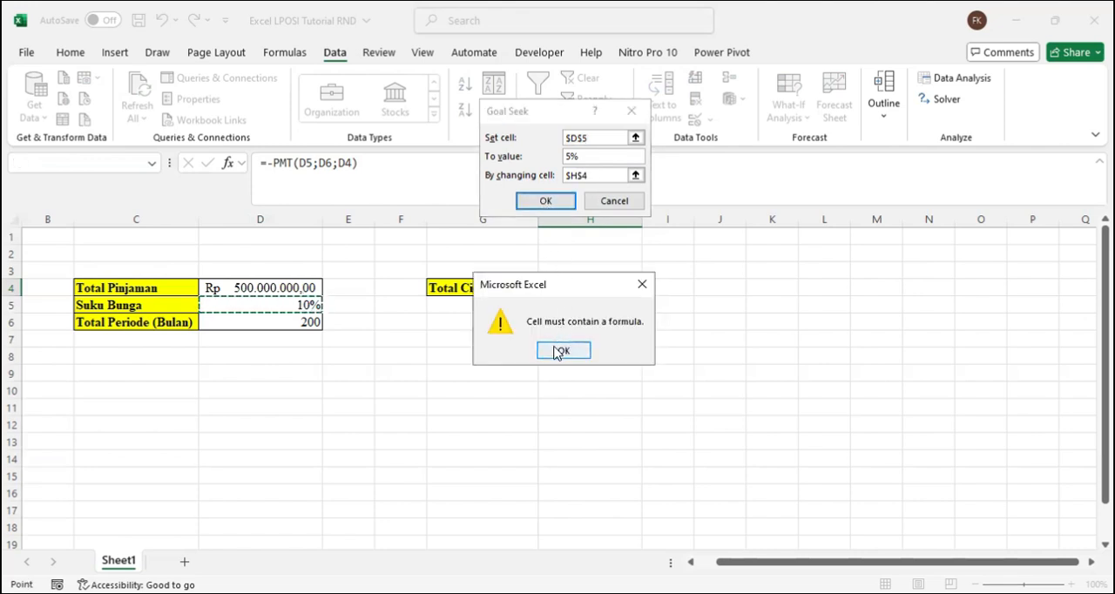
{"action": "left_click", "coordinate": [558, 351]}
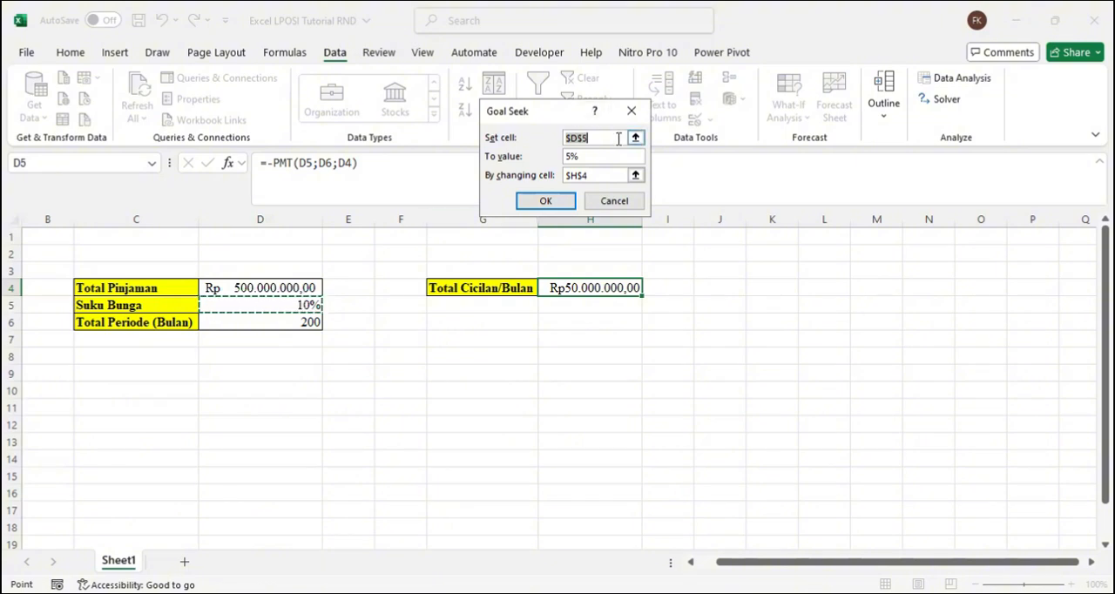
Step: Point the open Goal Seek at Total Cicilan/Bulan in H4 with a target value of 60000000
{"action": "key", "text": "BackSpace"}
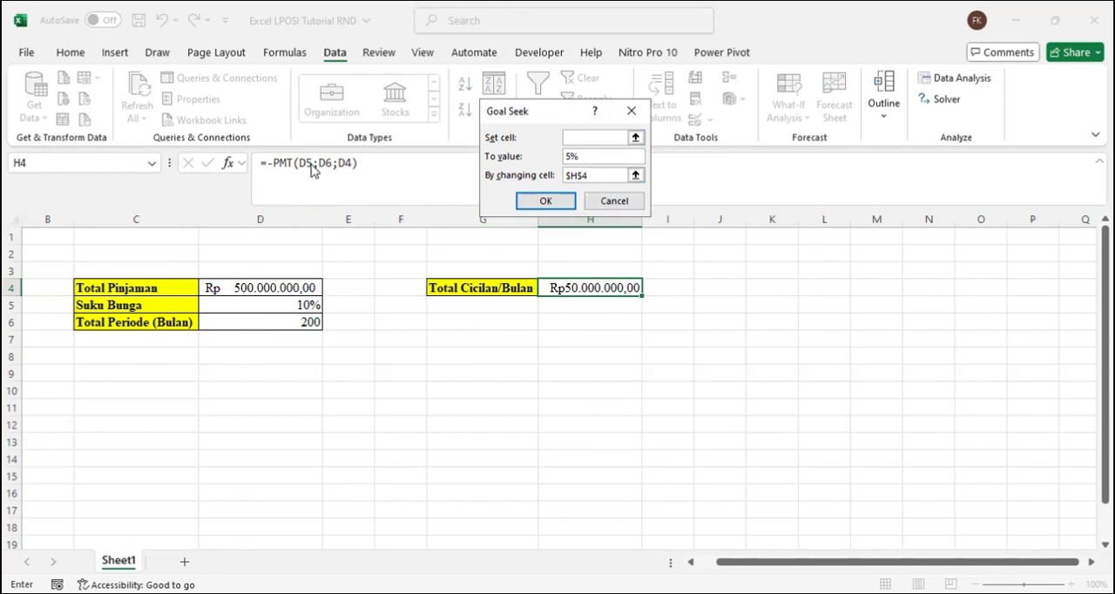
{"action": "left_click", "coordinate": [591, 290]}
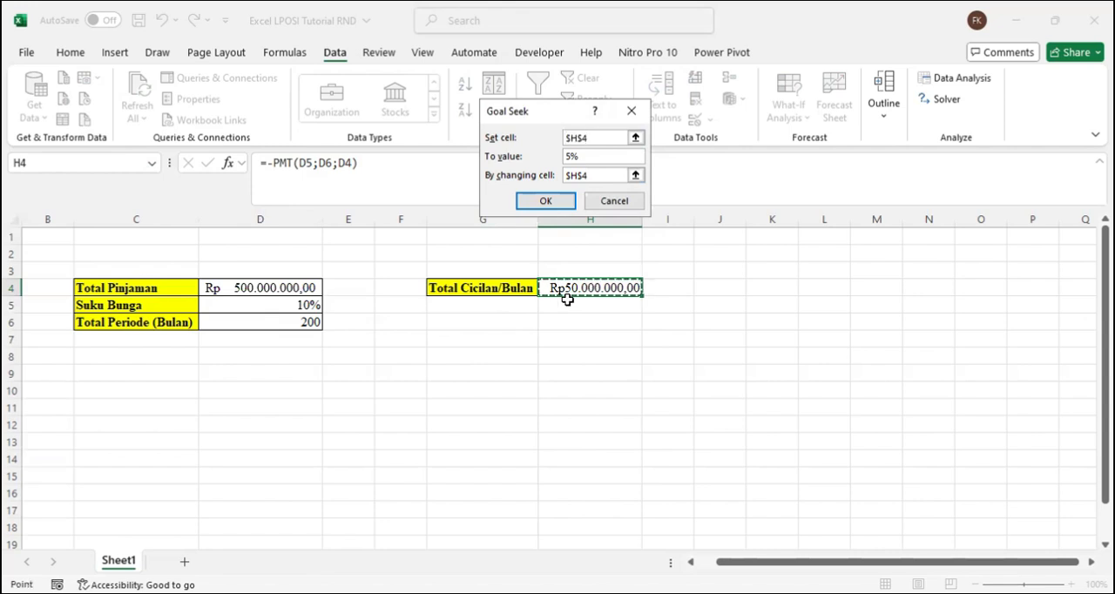
{"action": "left_click", "coordinate": [593, 159]}
{"action": "key", "text": "BackSpace"}
{"action": "key", "text": "BackSpace"}
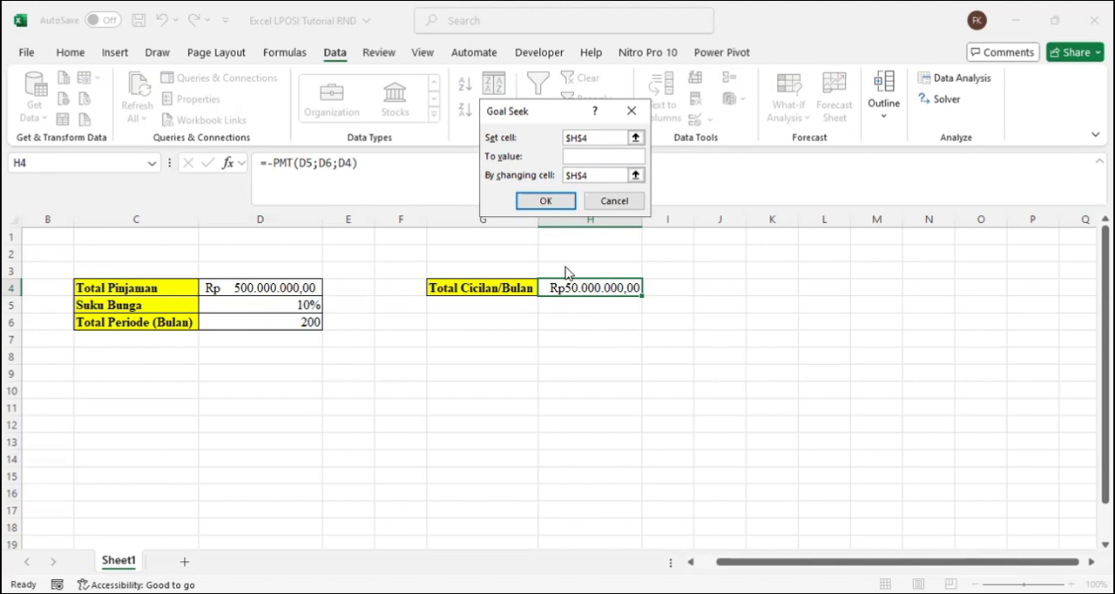
{"action": "type", "text": "60000000"}
Step: Make Total Periode (Bulan) in D6 the changing cell, run the Goal Seek and accept the solution
{"action": "left_click", "coordinate": [593, 176]}
{"action": "key", "text": "BackSpace"}
{"action": "key", "text": "BackSpace"}
{"action": "key", "text": "BackSpace"}
{"action": "key", "text": "BackSpace"}
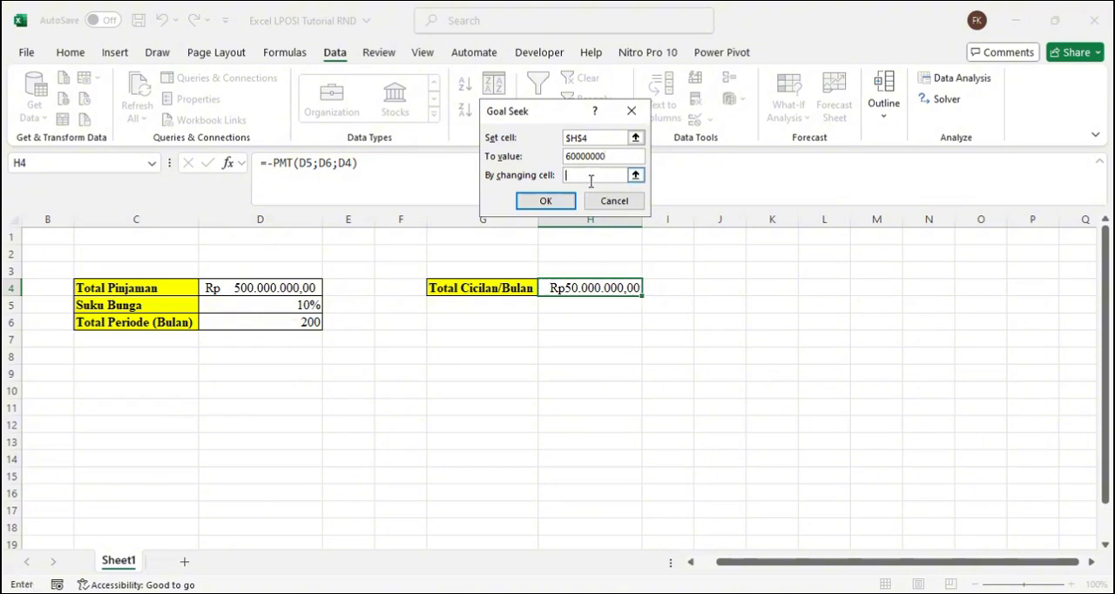
{"action": "left_click", "coordinate": [299, 321]}
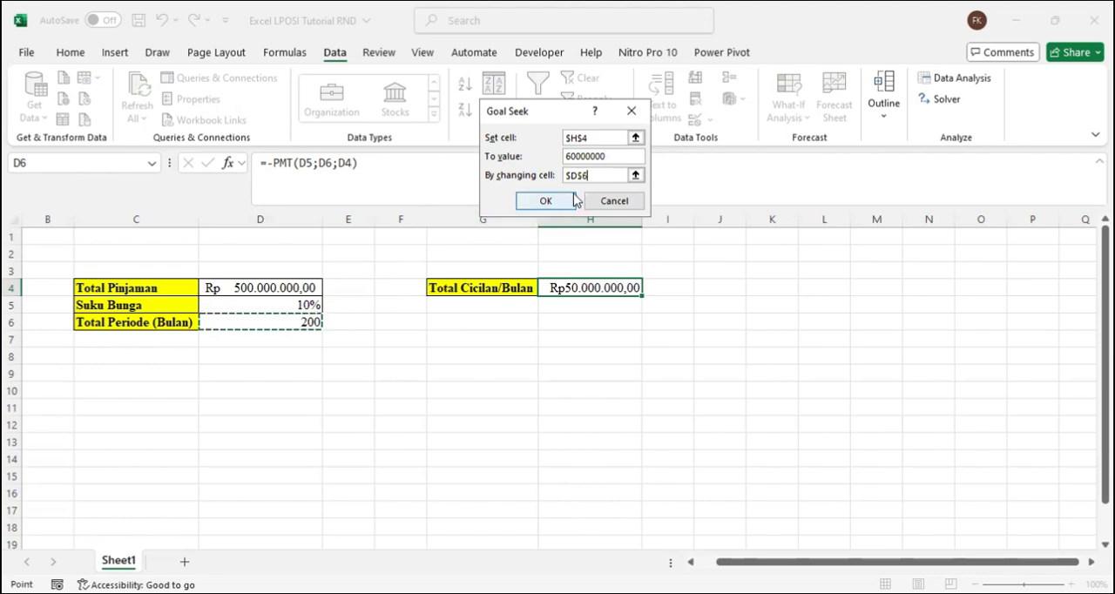
{"action": "left_click", "coordinate": [547, 203]}
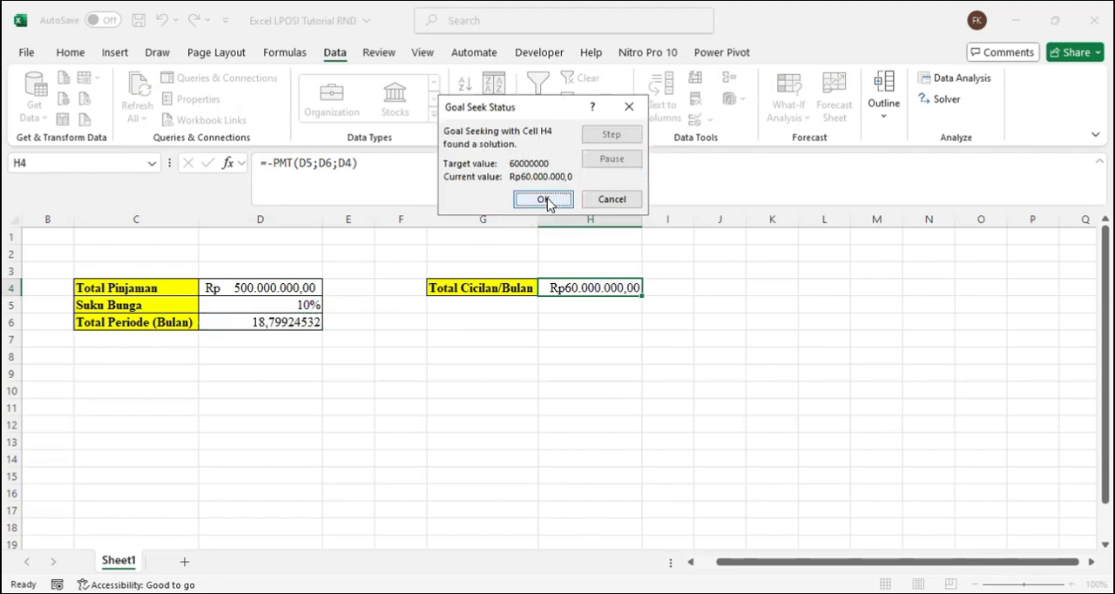
{"action": "left_click", "coordinate": [546, 201]}
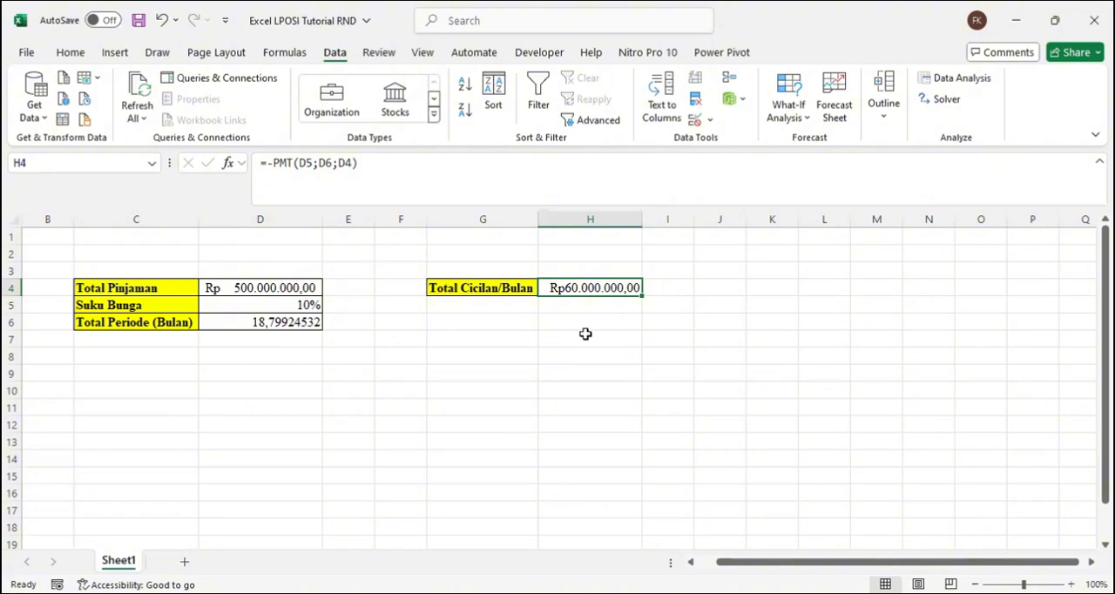
Step: Start another Goal Seek and enter 6000000 as its target value
{"action": "right_click", "coordinate": [608, 289]}
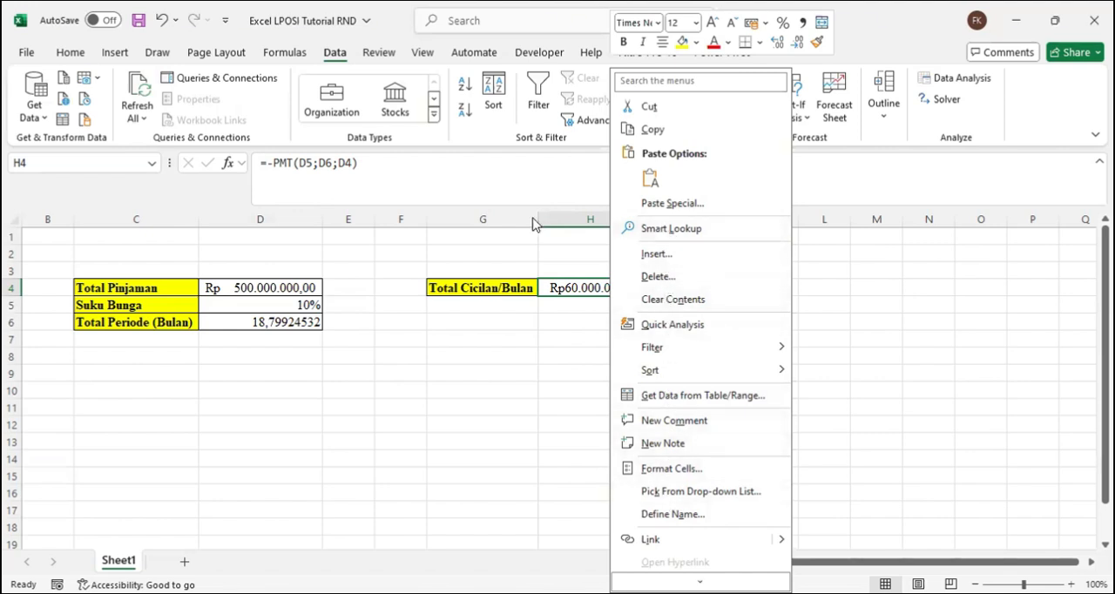
{"action": "left_click", "coordinate": [789, 103]}
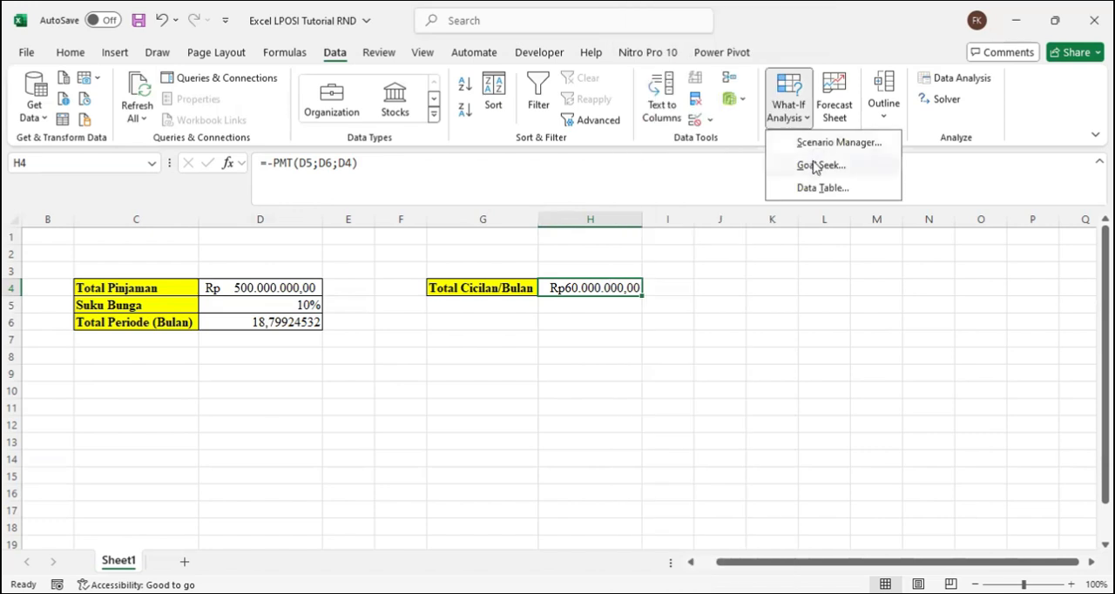
{"action": "left_click", "coordinate": [815, 167]}
{"action": "key", "text": "BackSpace"}
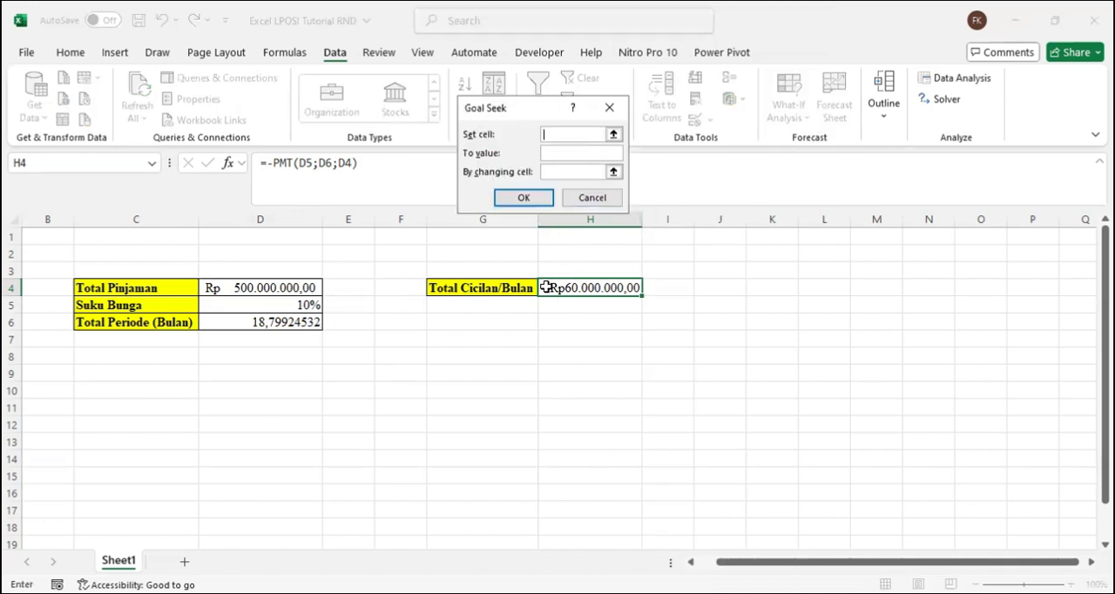
{"action": "type", "text": "6000000"}
{"action": "left_click", "coordinate": [572, 288]}
{"action": "left_click_drag", "start_coordinate": [600, 135], "coordinate": [538, 139]}
{"action": "key", "text": "BackSpace"}
{"action": "left_click", "coordinate": [549, 154]}
{"action": "key", "text": "ctrl+v"}
Step: Use H4 as the set cell and Total Periode (Bulan) in D6 as the changing cell, then run Goal Seek and accept the outcome
{"action": "left_click", "coordinate": [555, 135]}
{"action": "left_click", "coordinate": [593, 286]}
{"action": "left_click", "coordinate": [549, 169]}
{"action": "left_click", "coordinate": [286, 324]}
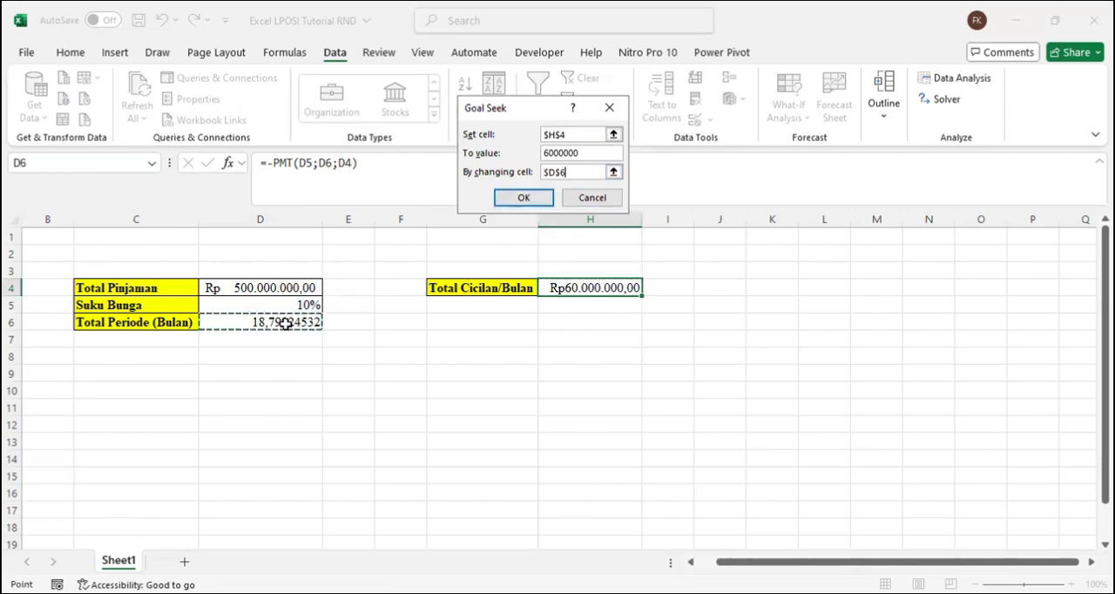
{"action": "left_click", "coordinate": [523, 199]}
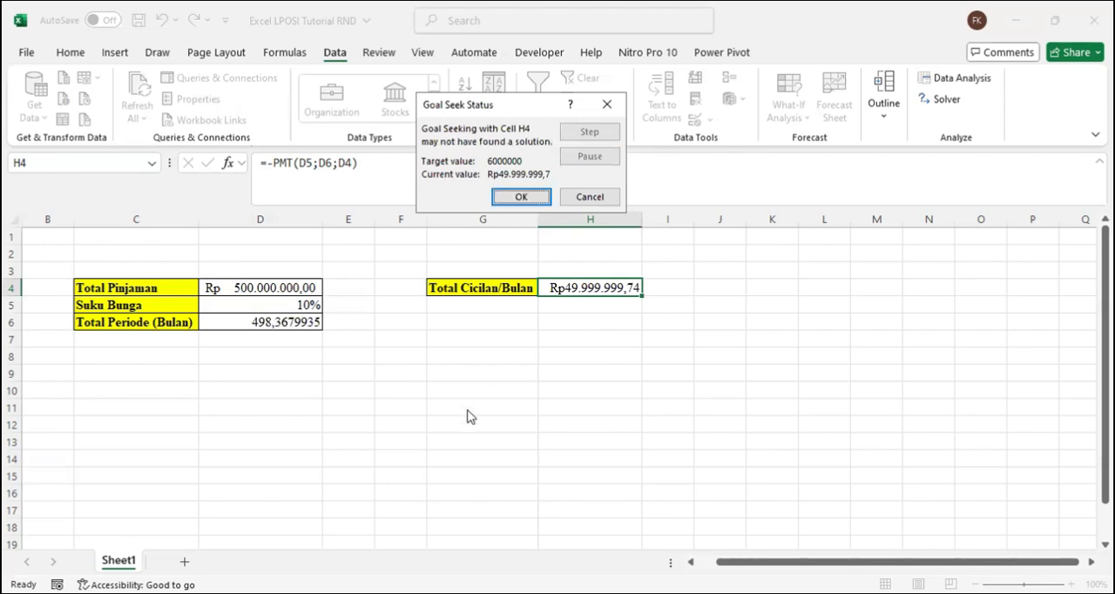
{"action": "left_click", "coordinate": [521, 198]}
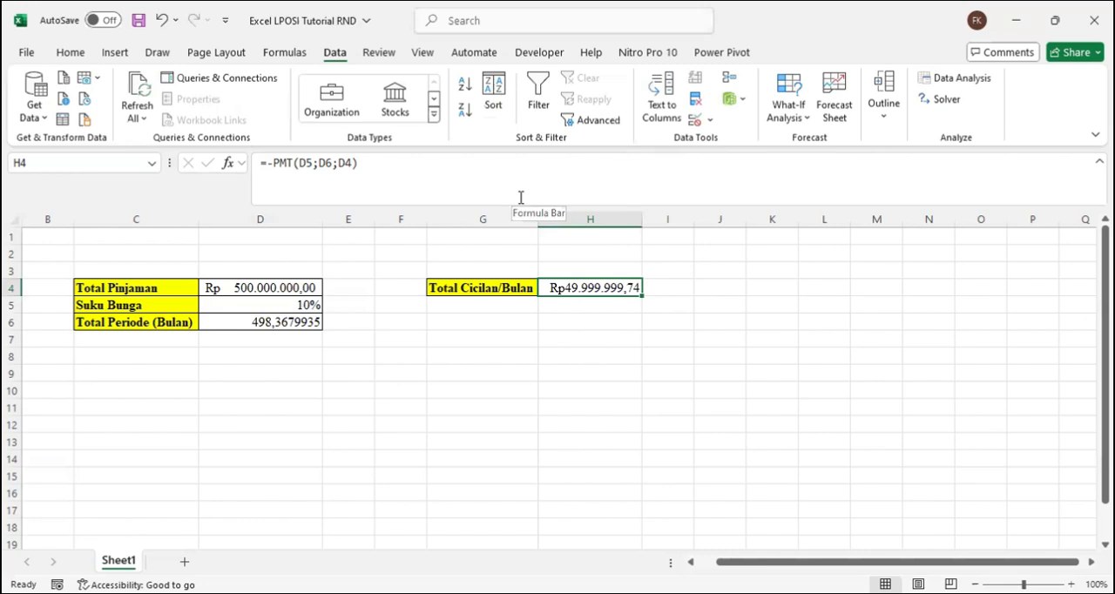